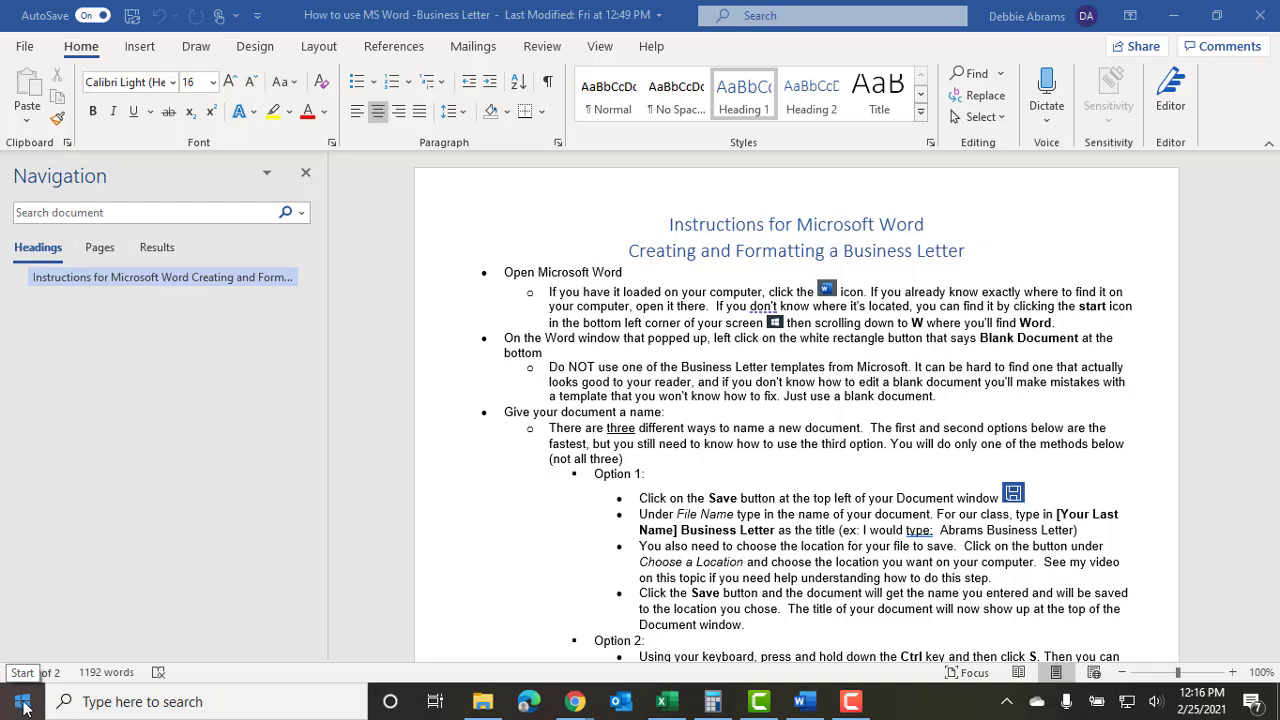
Open the Start menu and scroll the app list down to Word in the W section.
left_click(22, 707)
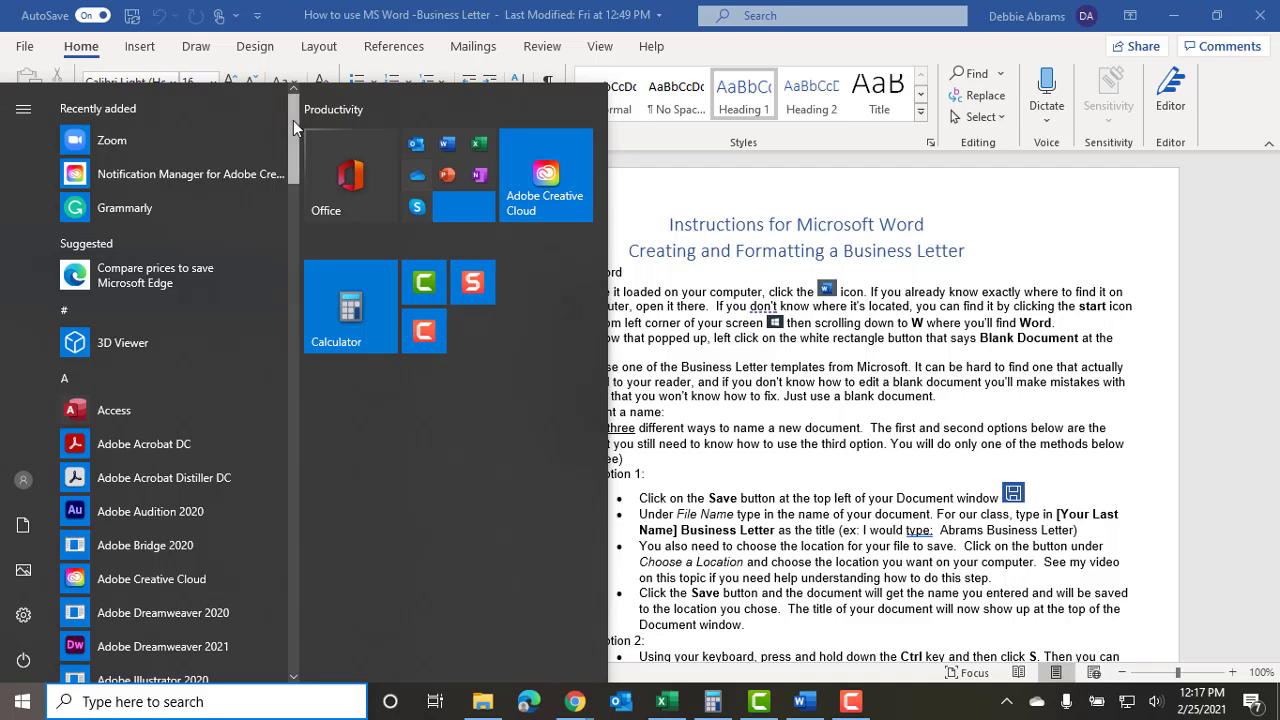
left_click_drag(293, 120, 240, 532)
scroll(240, 532, "down", 5)
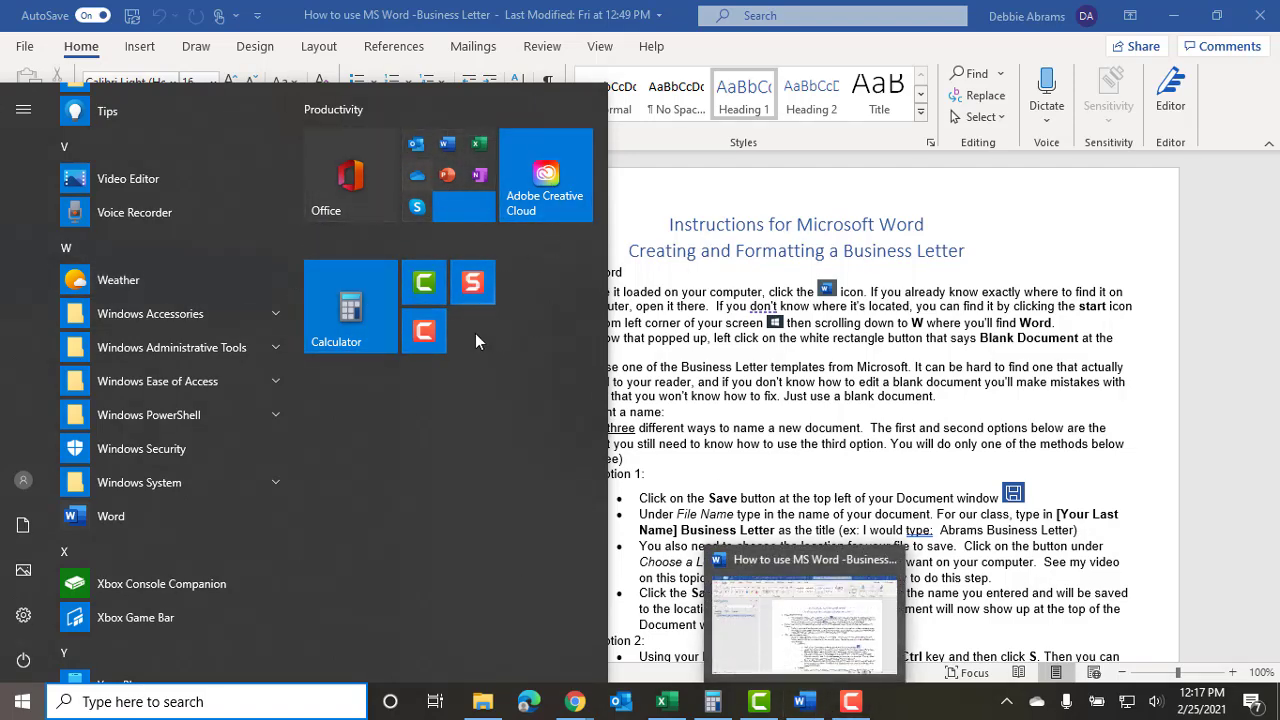
Pin Word to the taskbar using More > Pin to taskbar on its Start list entry.
right_click(83, 520)
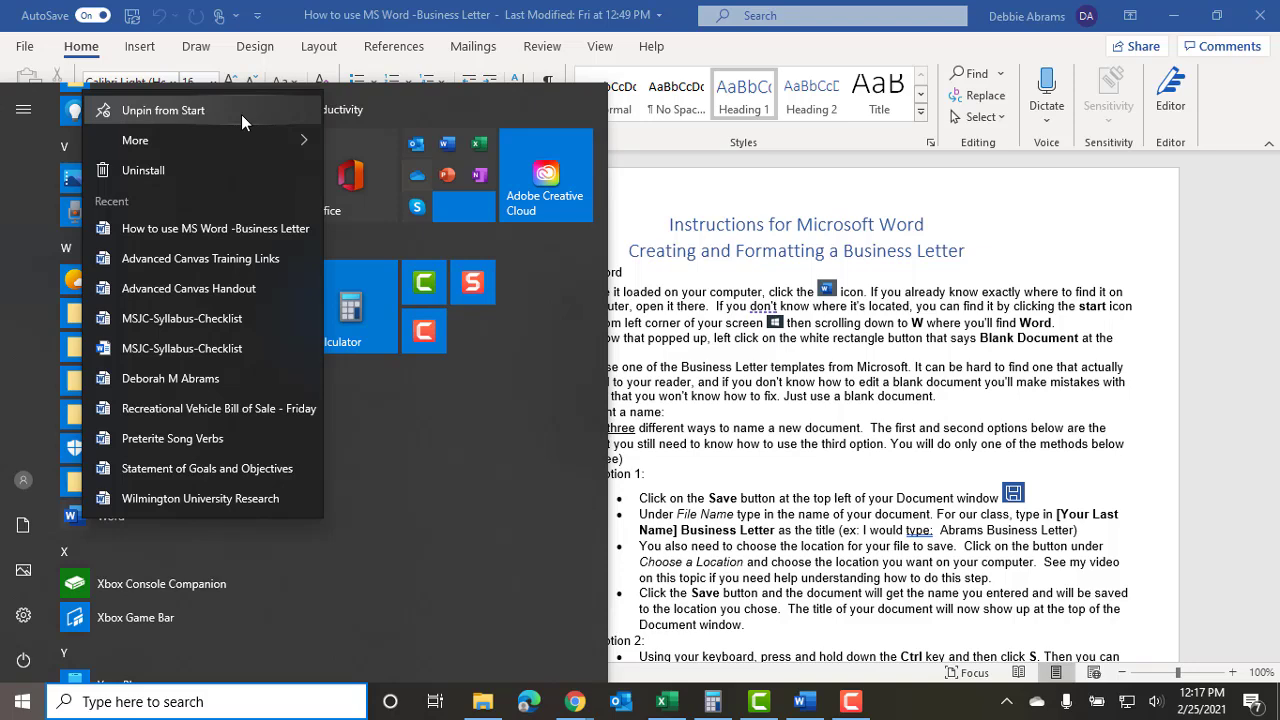
mouse_move(198, 140)
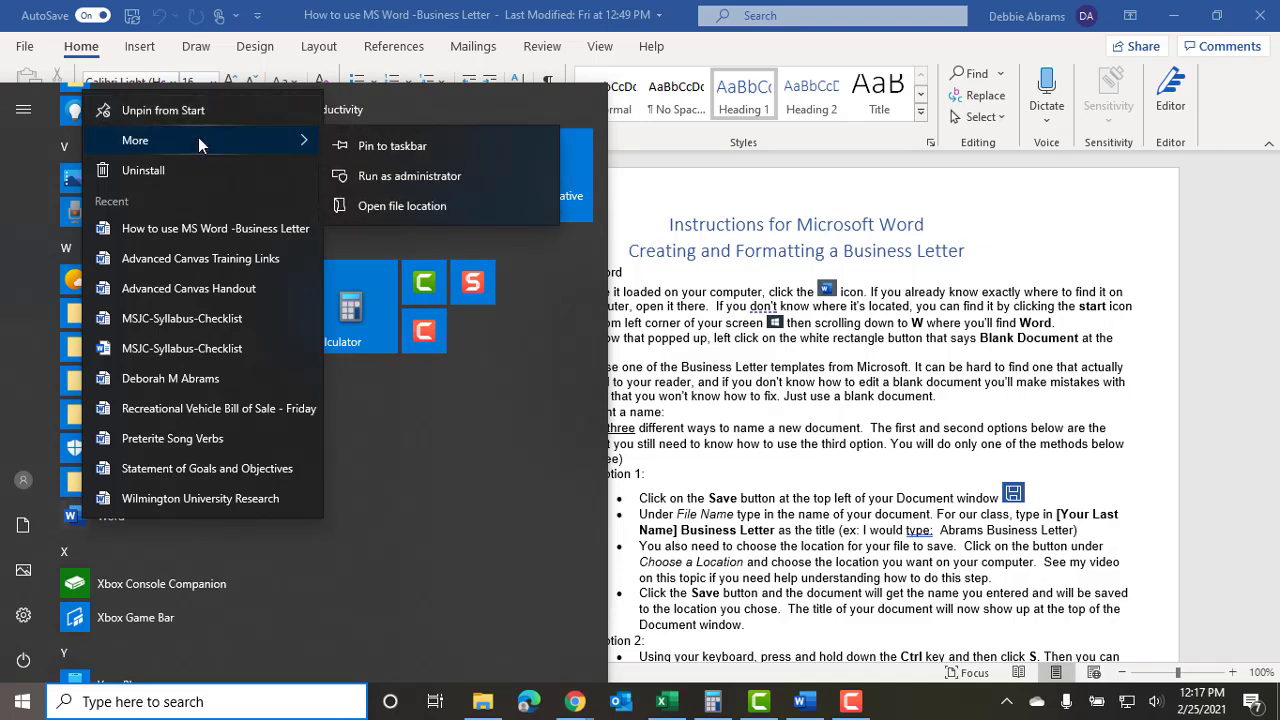
left_click(409, 146)
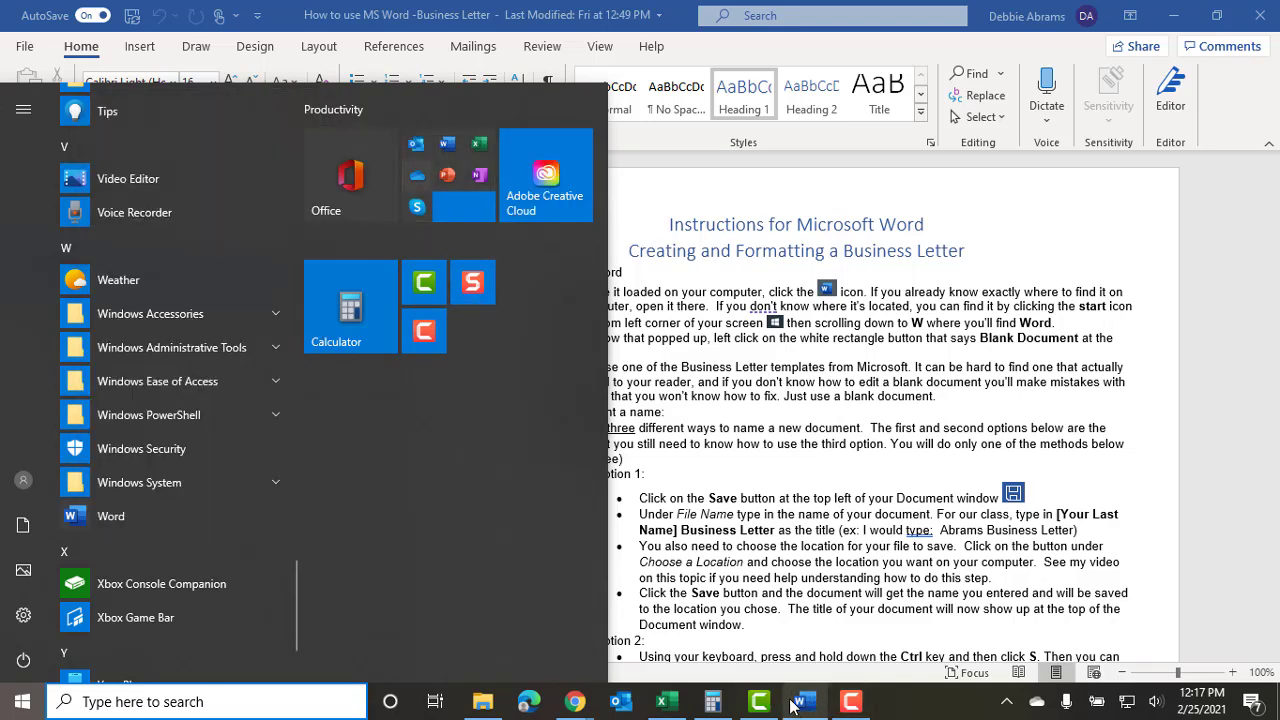
mouse_move(806, 706)
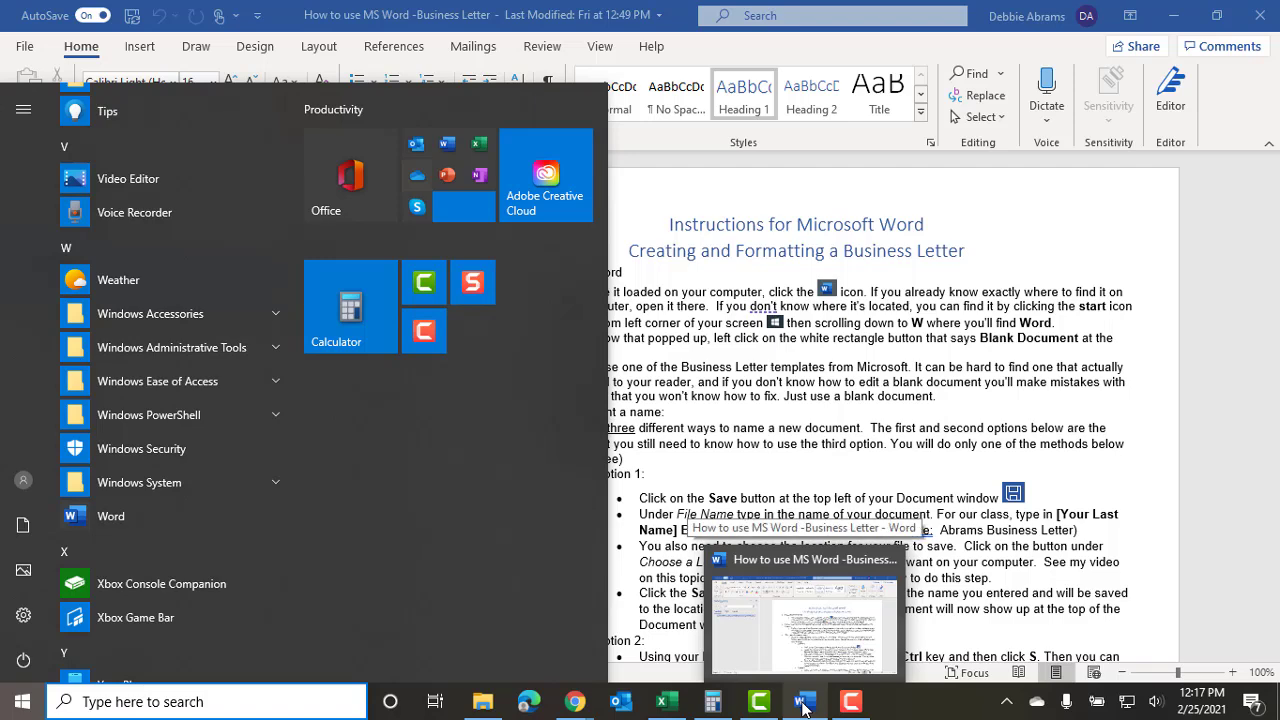
left_click(803, 680)
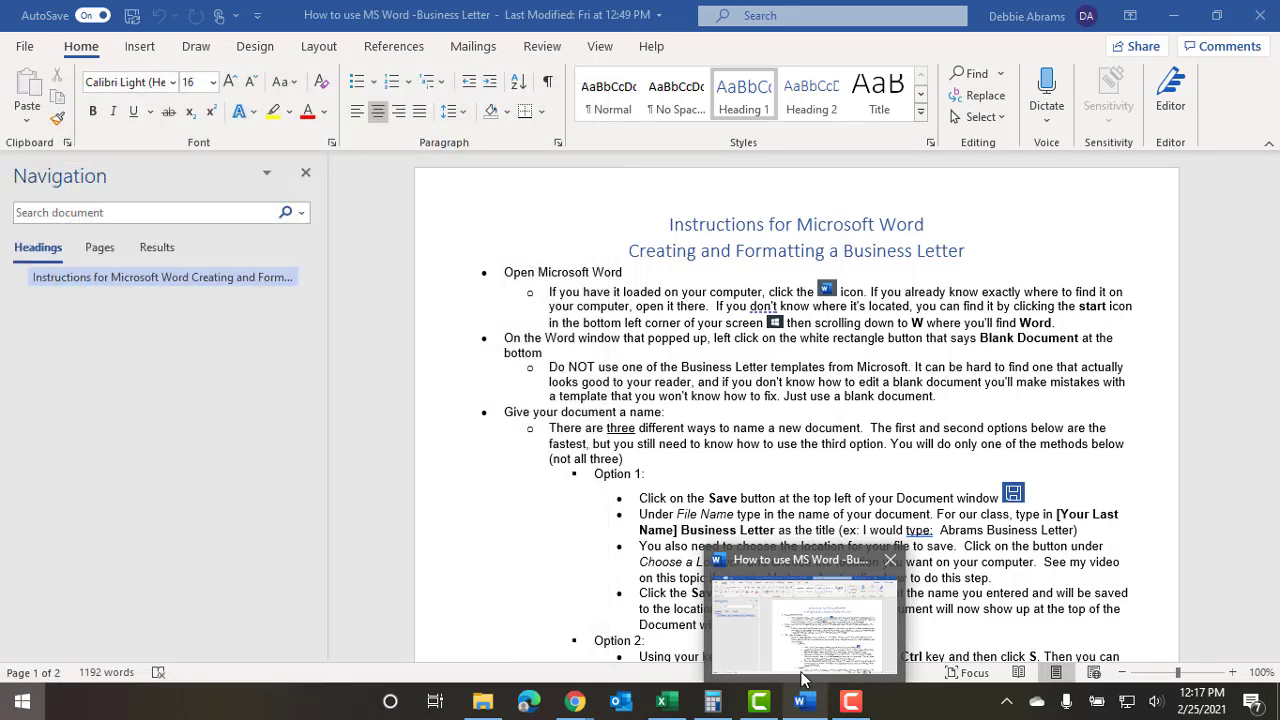
key("super")
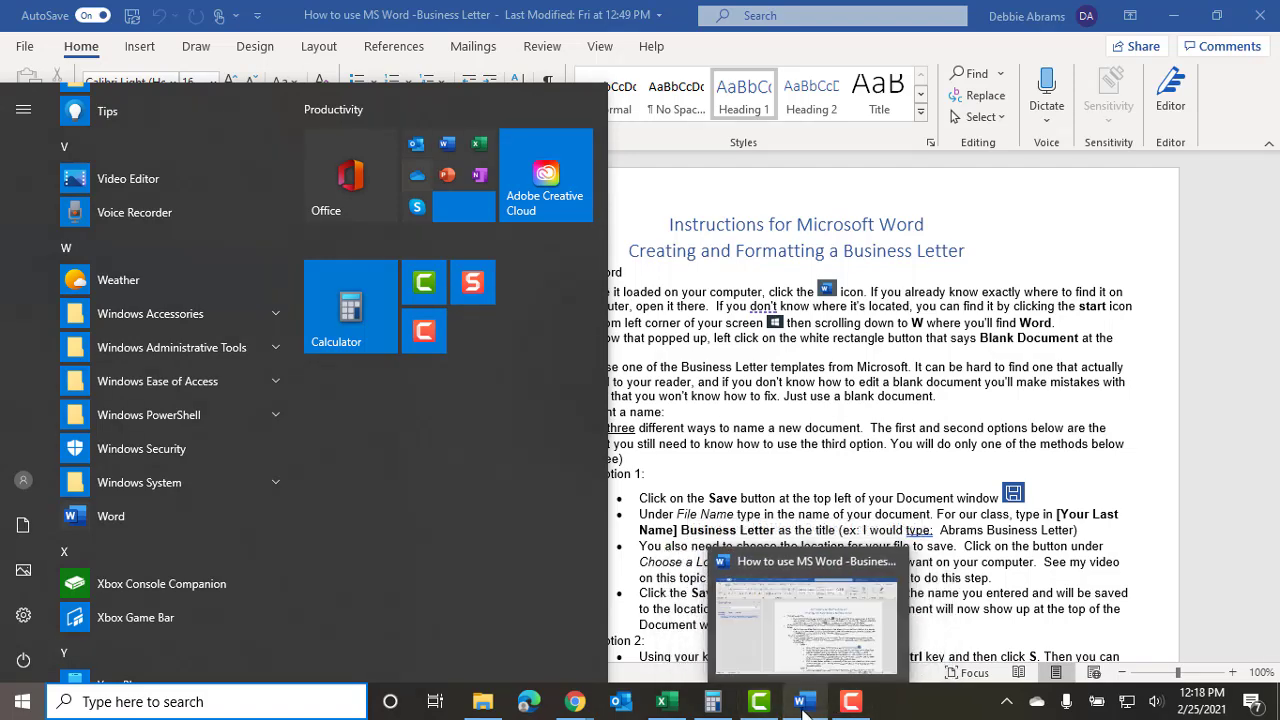
mouse_move(759, 704)
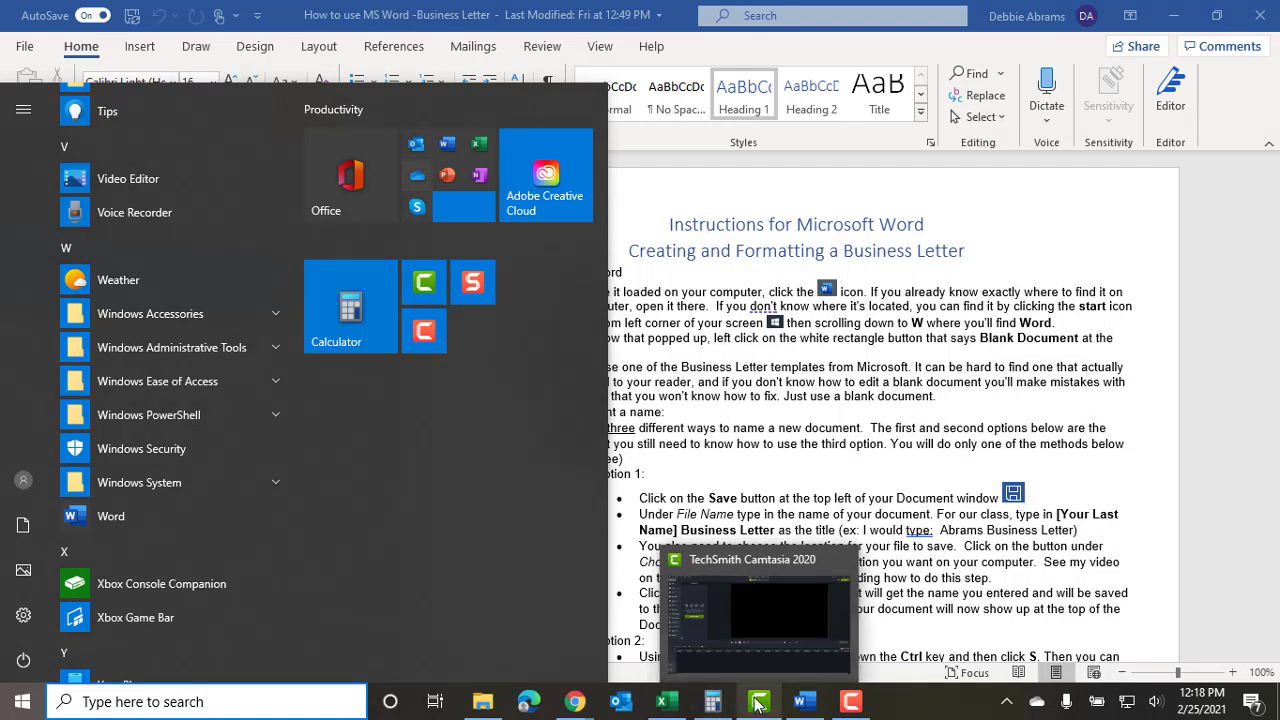
mouse_move(803, 703)
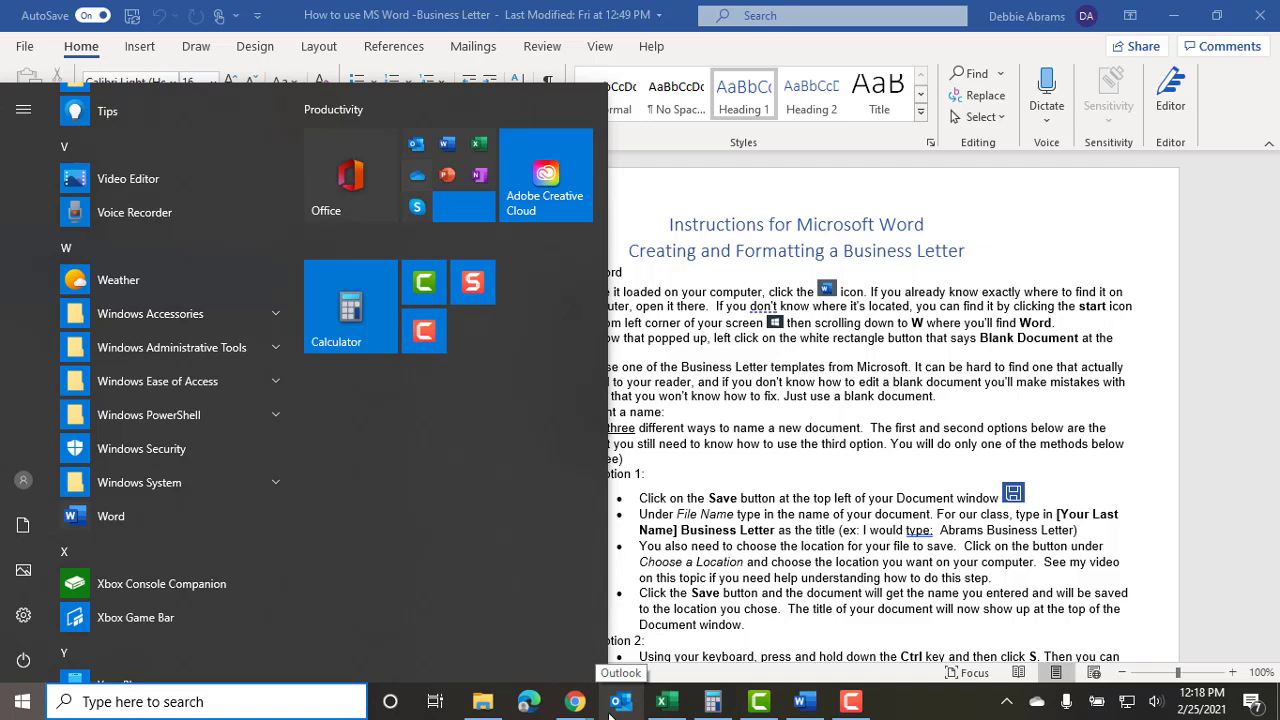
mouse_move(572, 706)
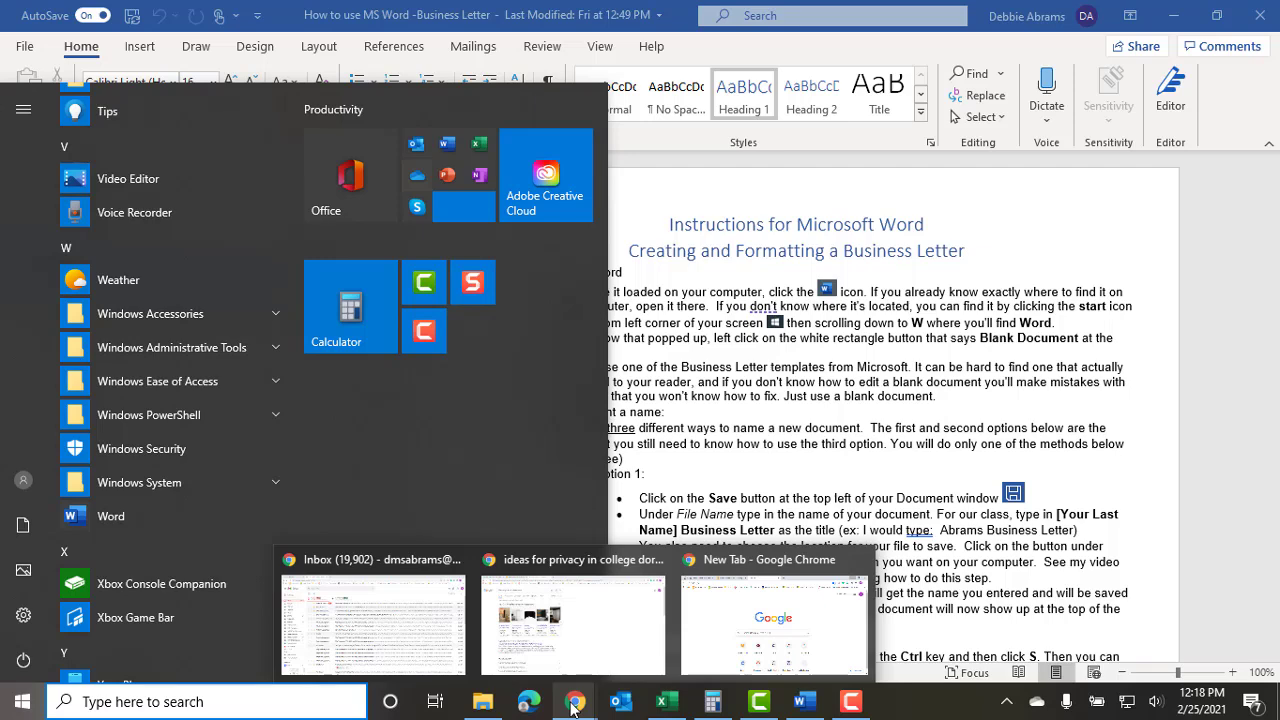
mouse_move(483, 708)
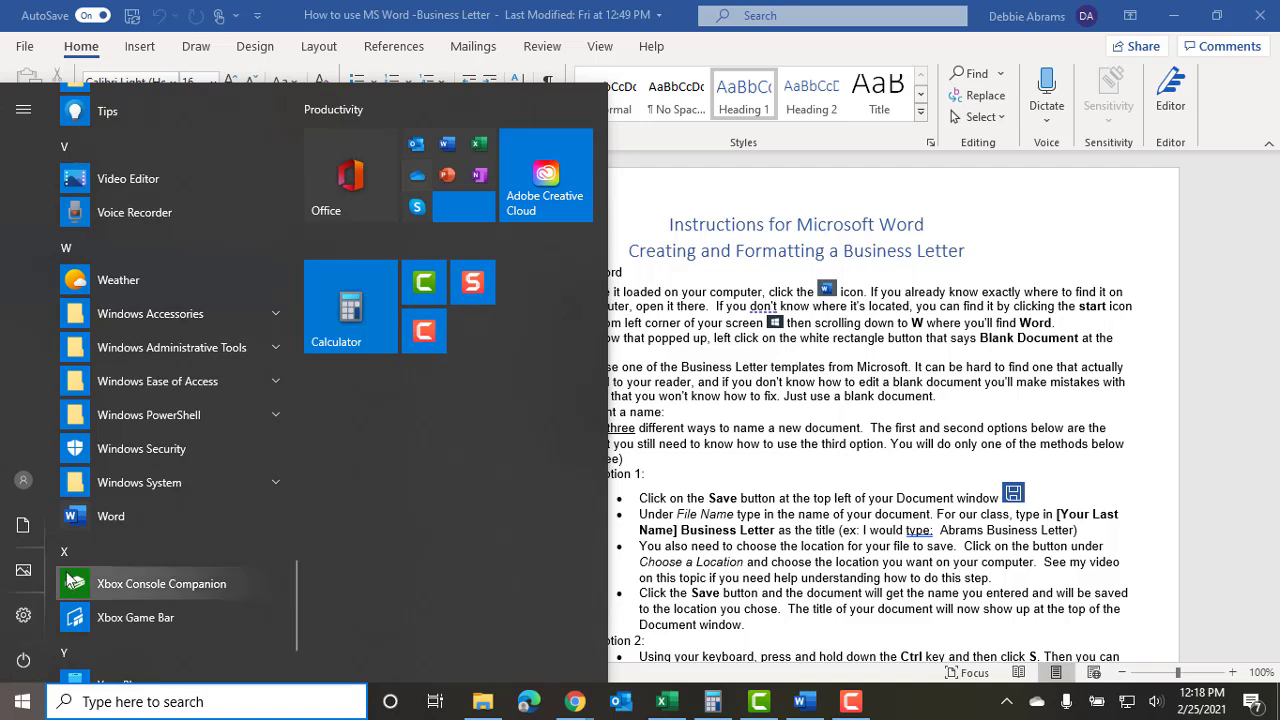
Launch Word from the Start menu and create a new blank document, Document1.
left_click(81, 515)
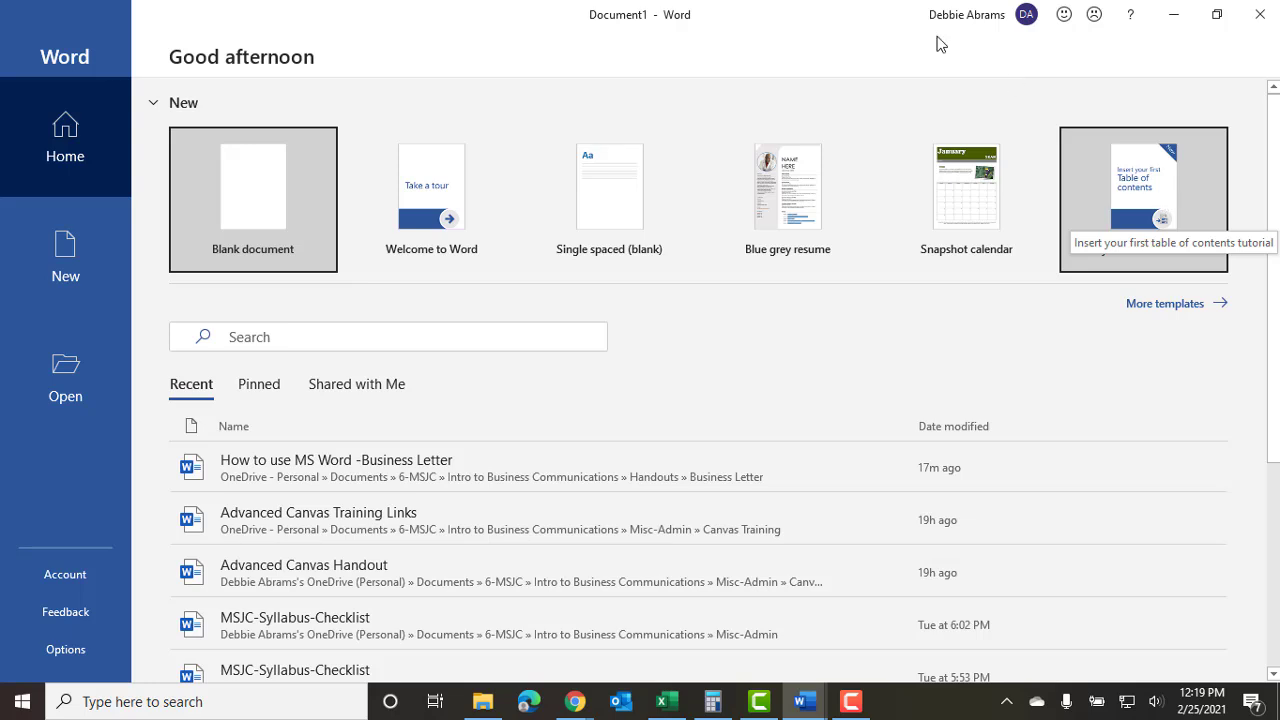
left_click(247, 205)
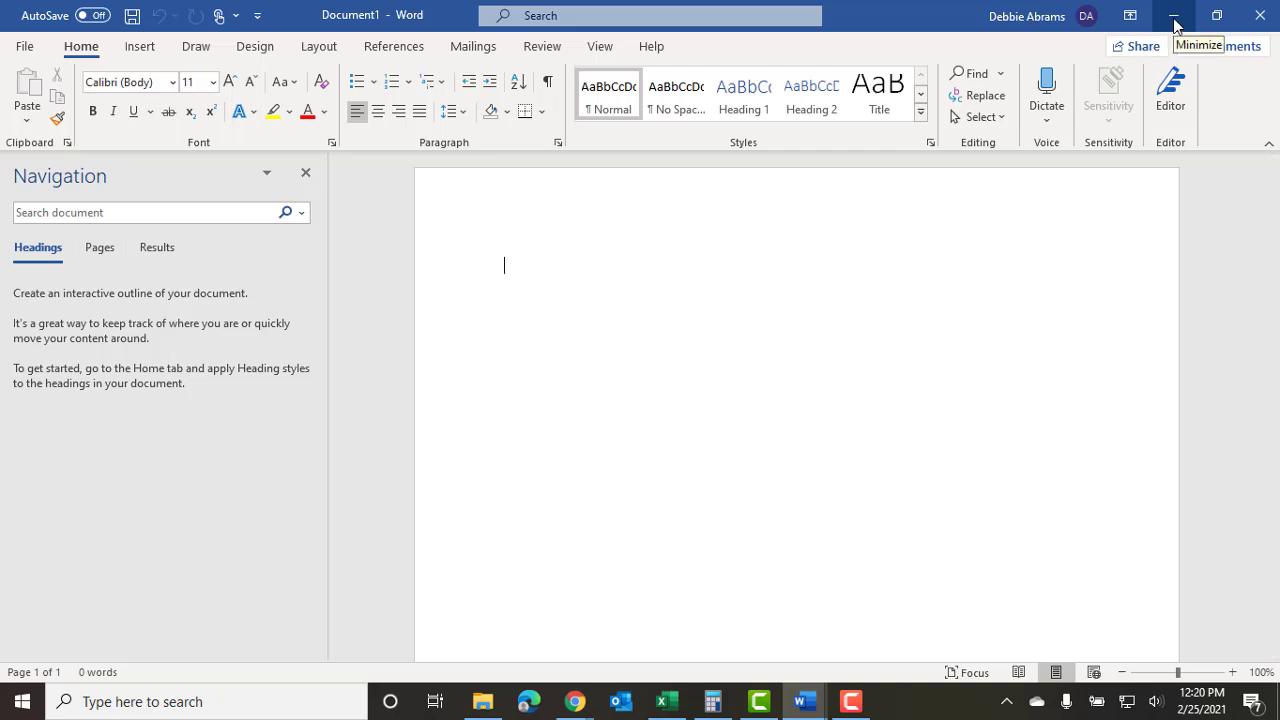
left_click(1175, 18)
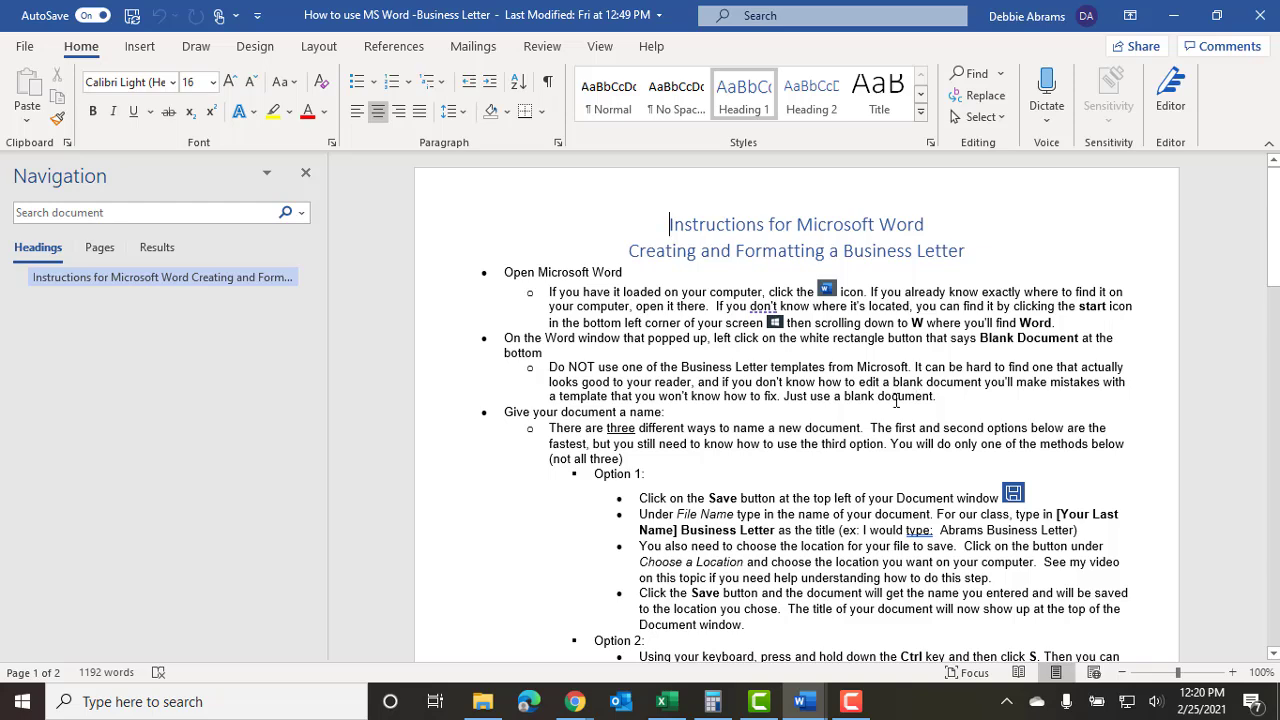
scroll(518, 422, "down", 3)
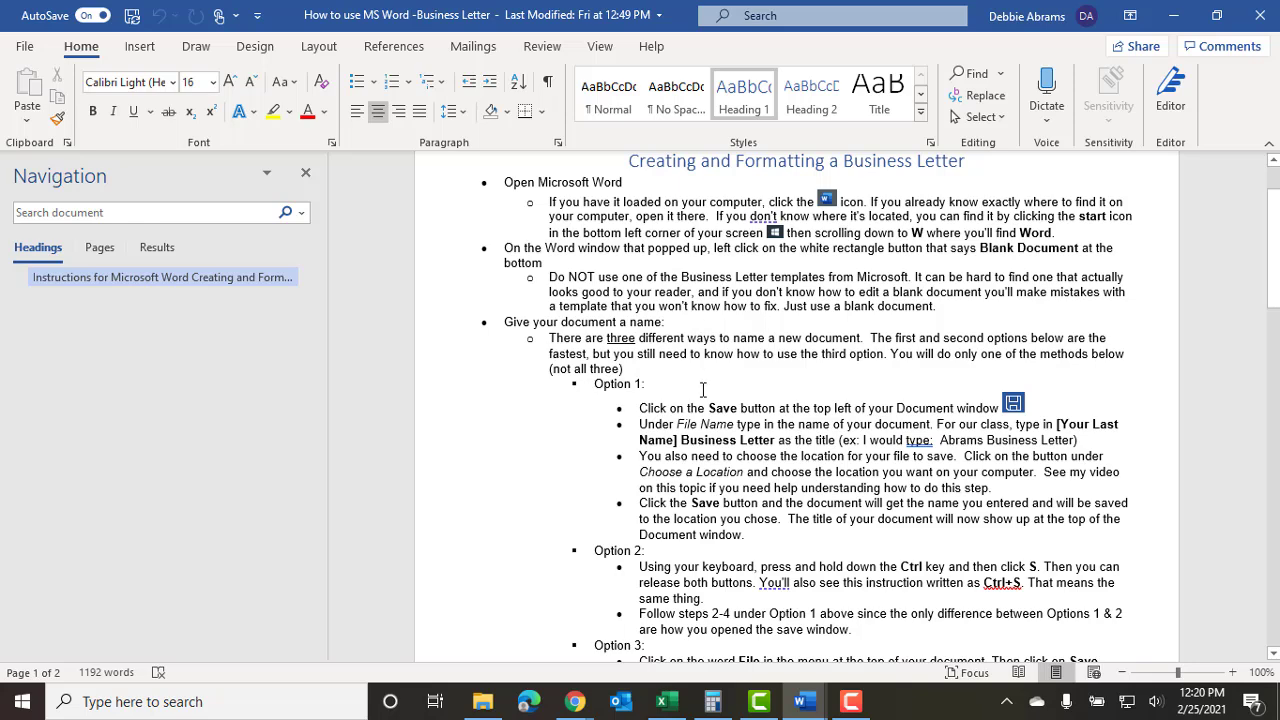
scroll(703, 389, "down", 3)
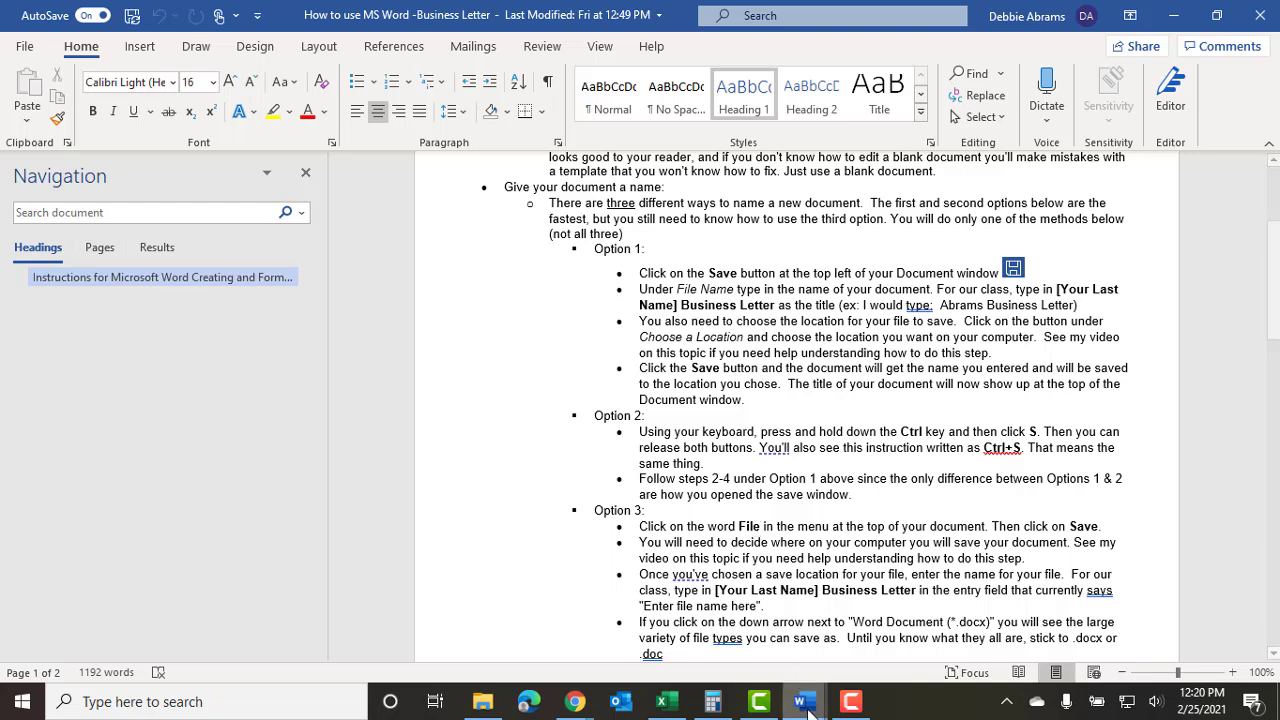
mouse_move(810, 708)
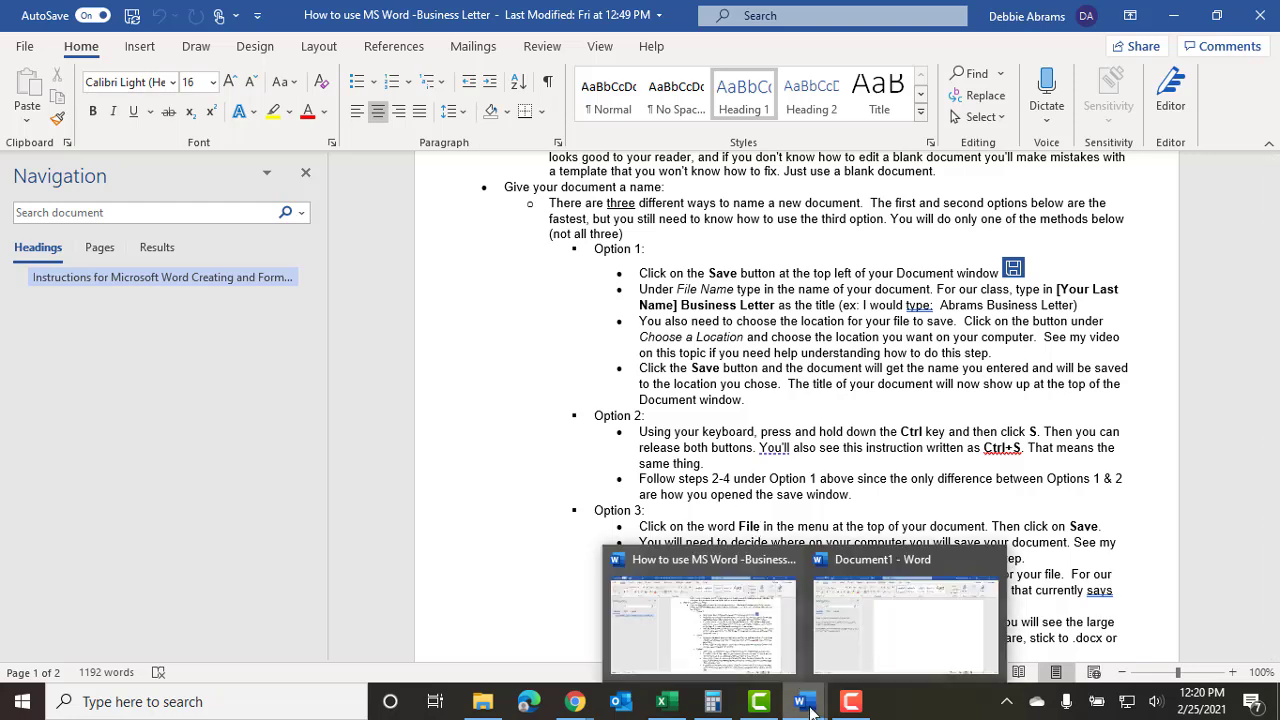
left_click(907, 633)
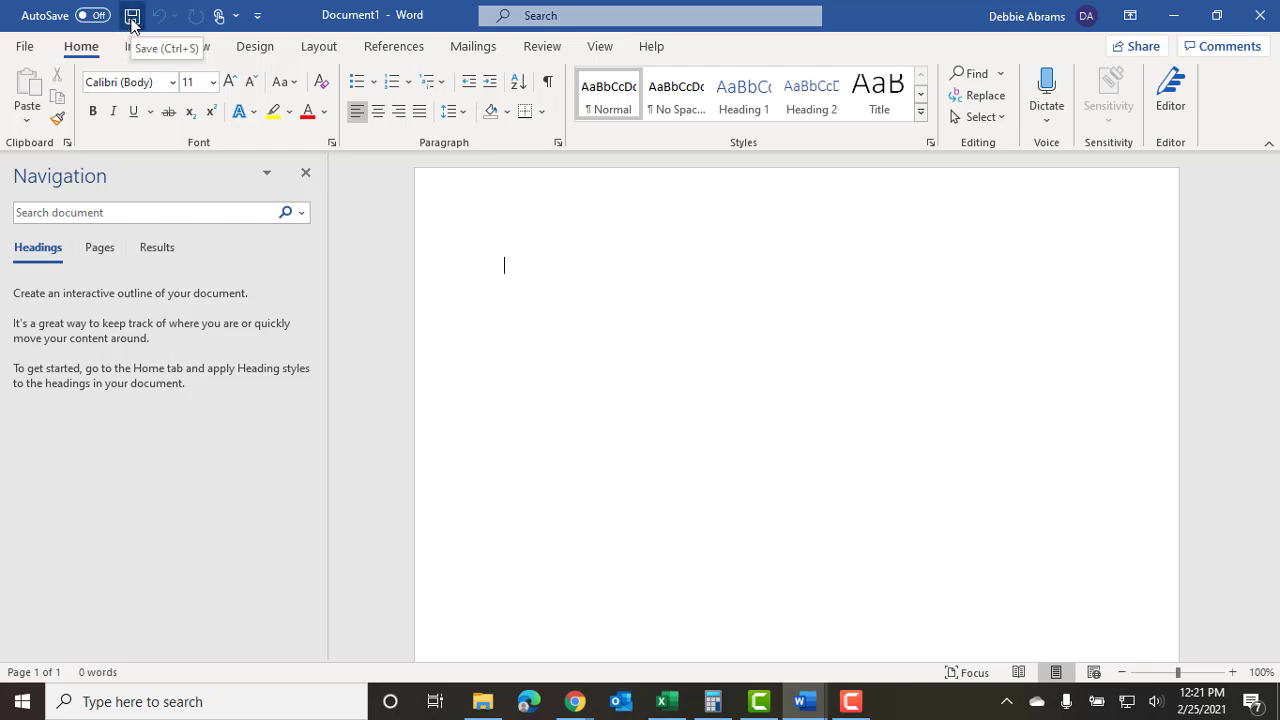
Name the new document with the author's surname plus 'Business Letter' and list the save locations.
left_click(131, 16)
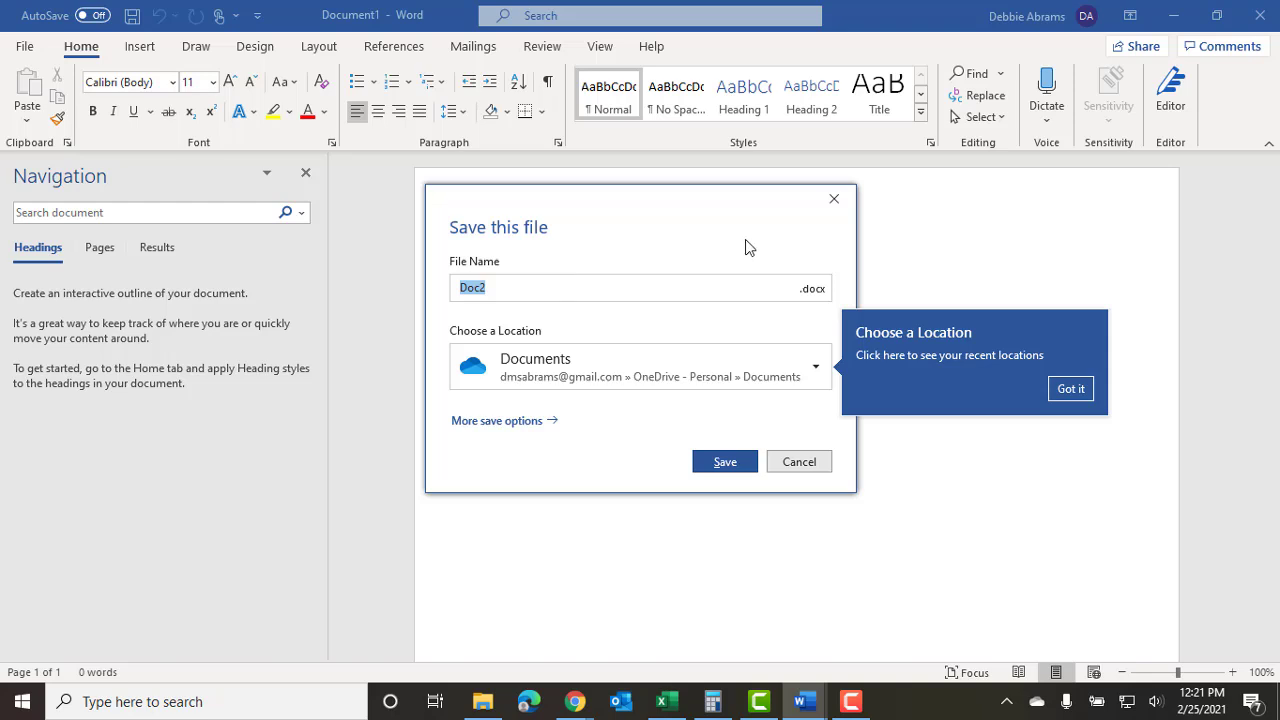
type("Abrams Business Letter")
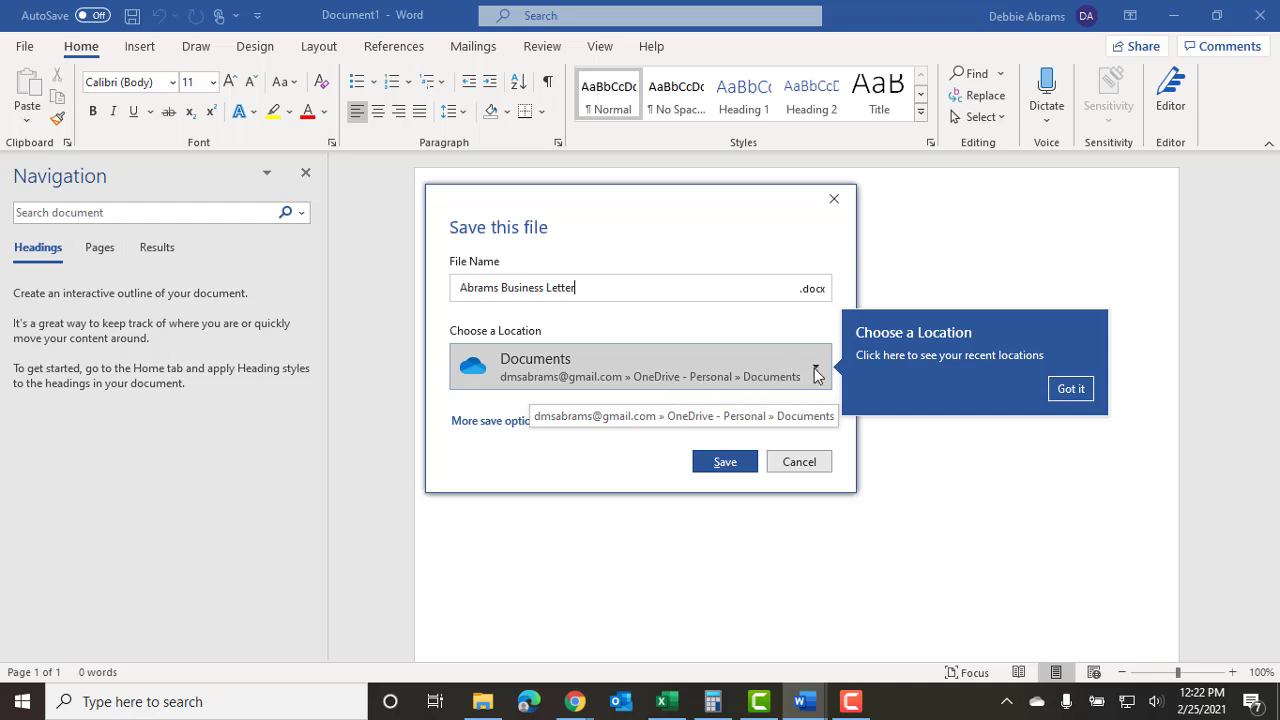
left_click(762, 365)
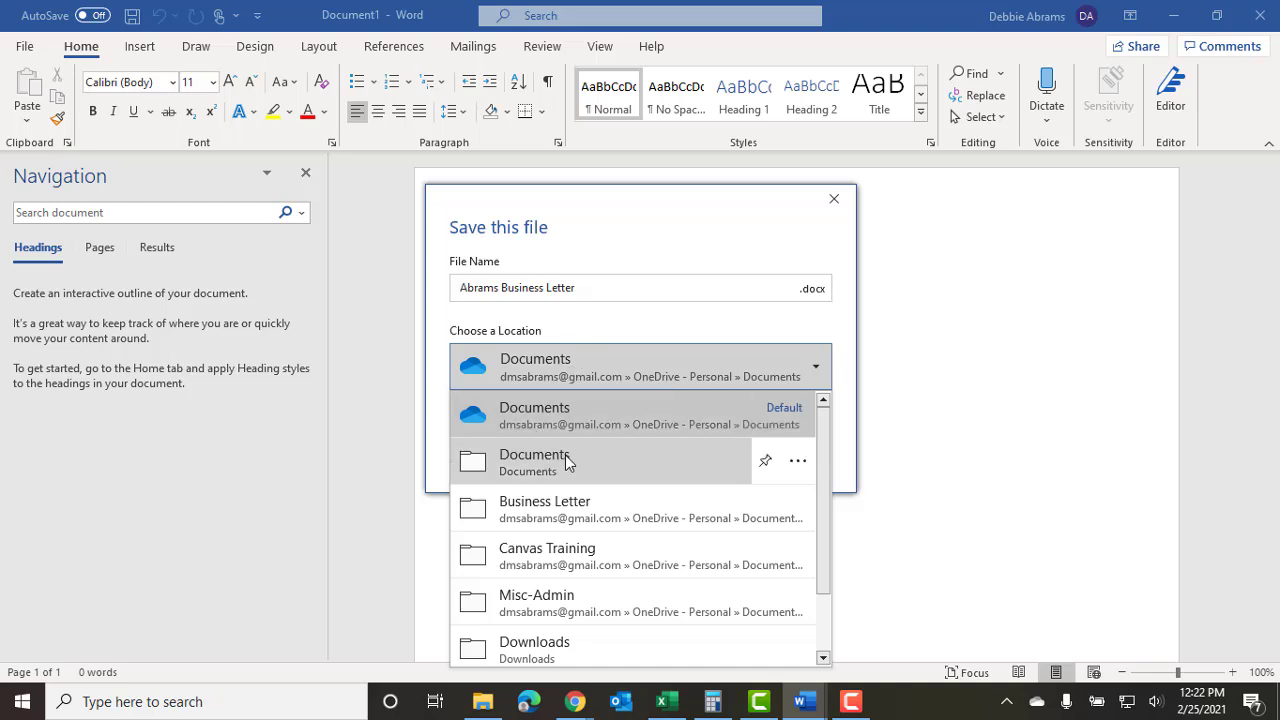
left_click_drag(826, 472, 824, 530)
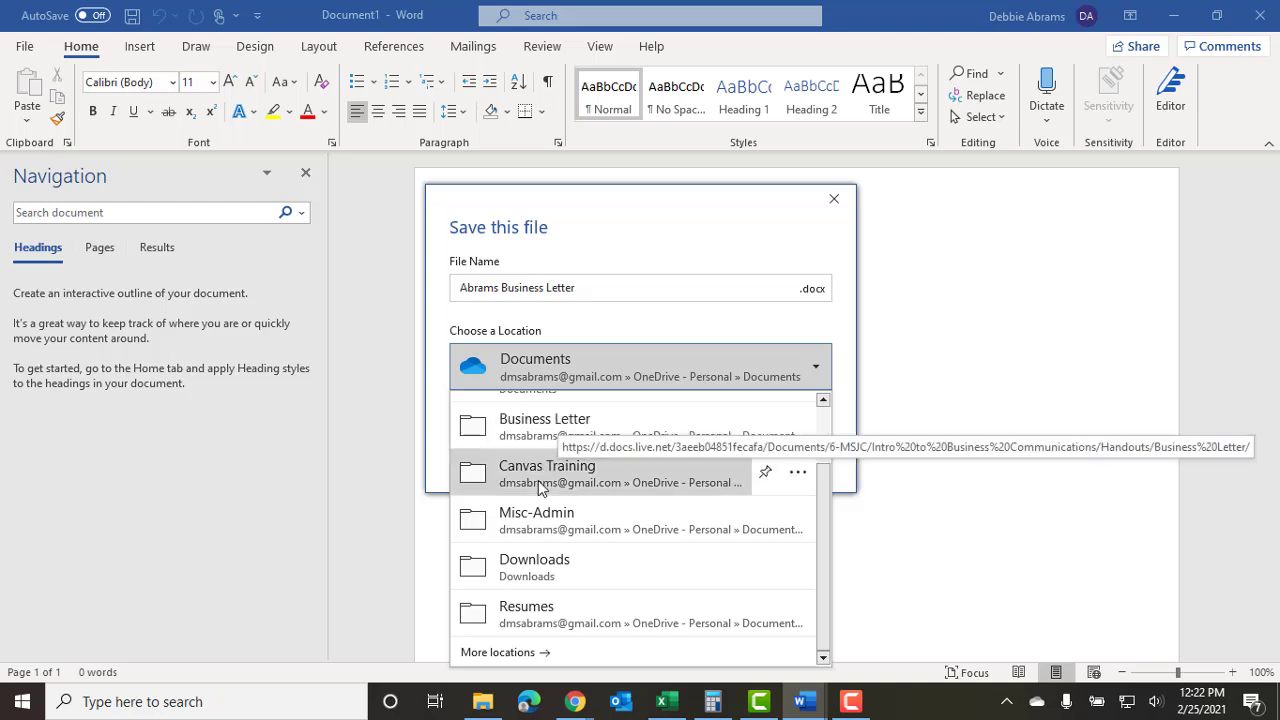
Switch to the full Save As dialog with This PC as the save location.
left_click(503, 654)
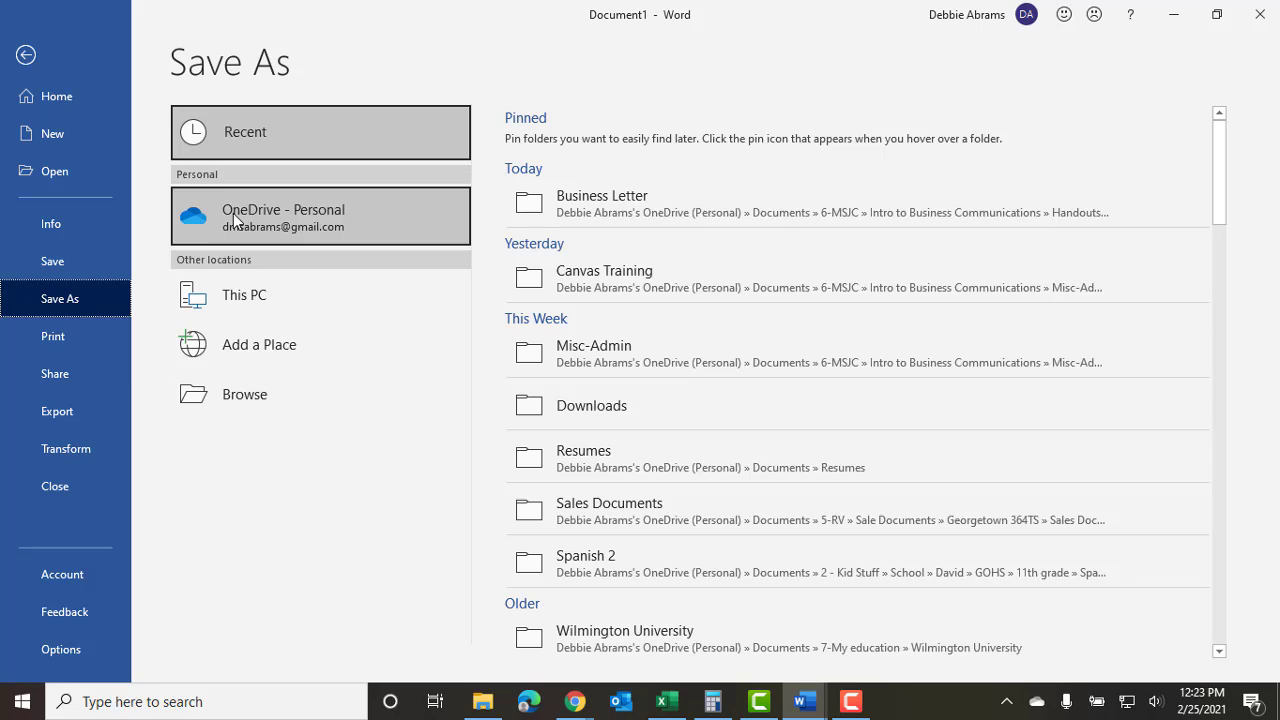
left_click(279, 297)
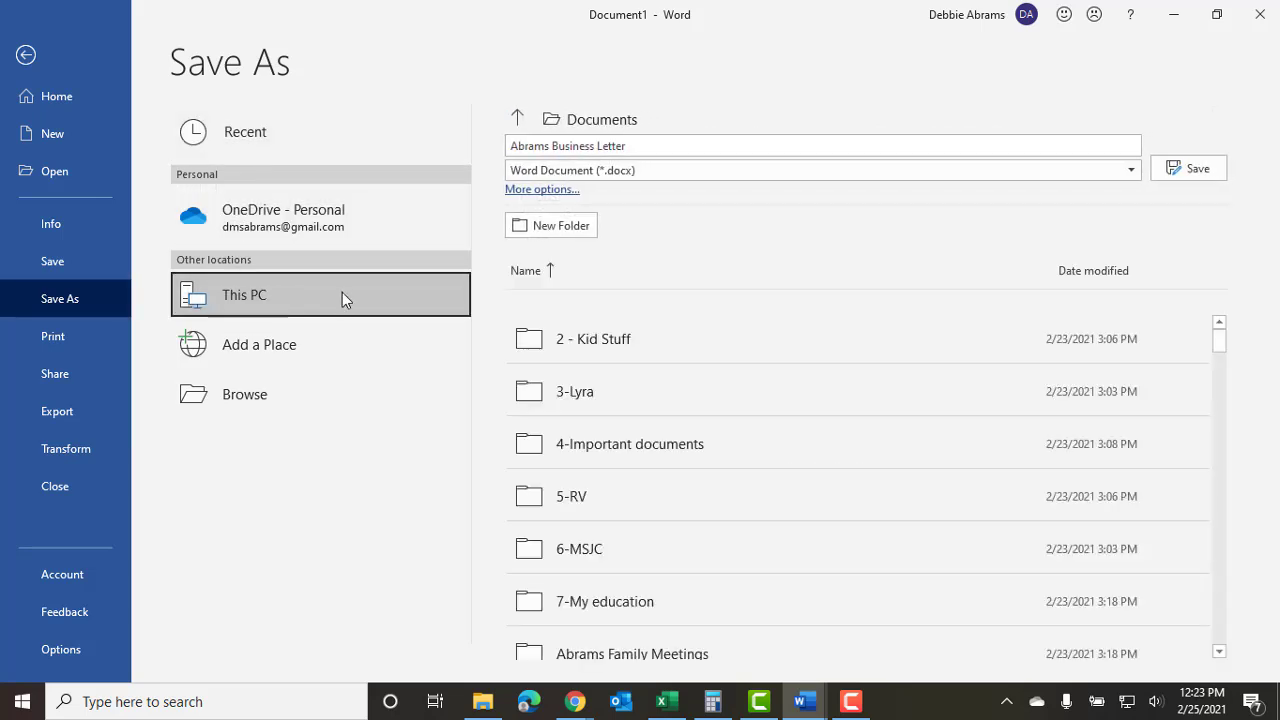
left_click(550, 193)
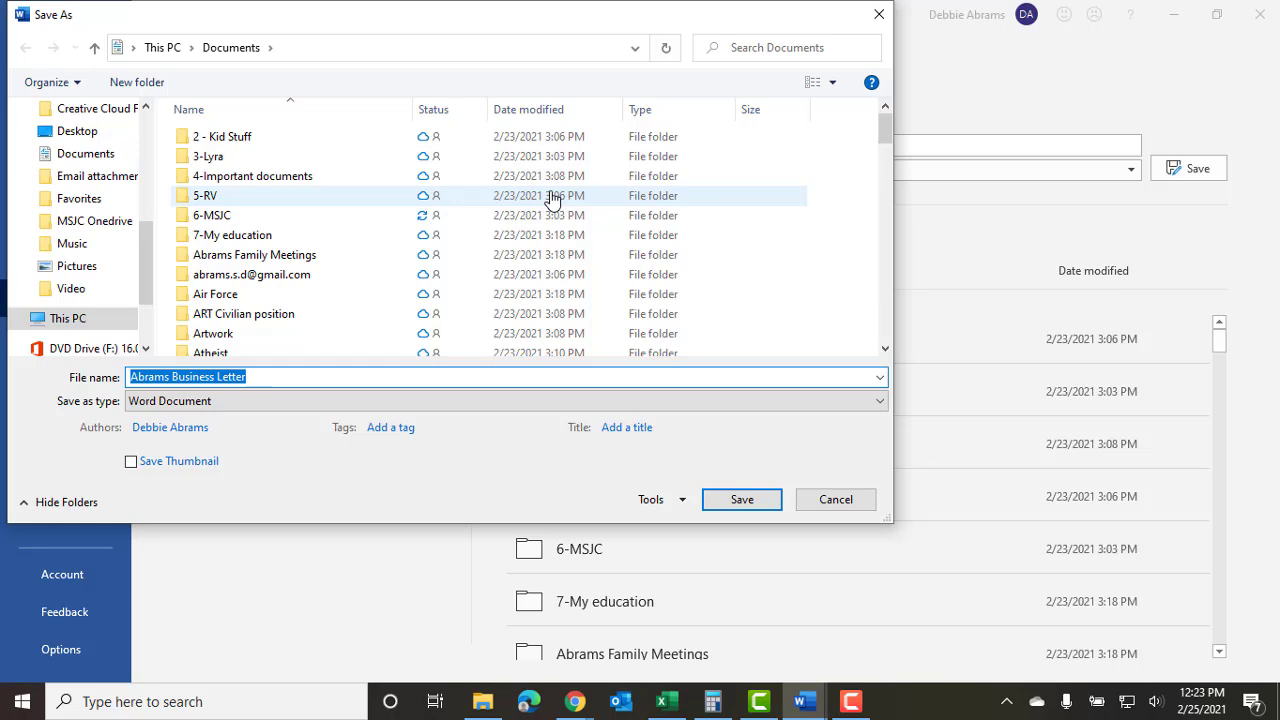
left_click_drag(423, 34, 450, 53)
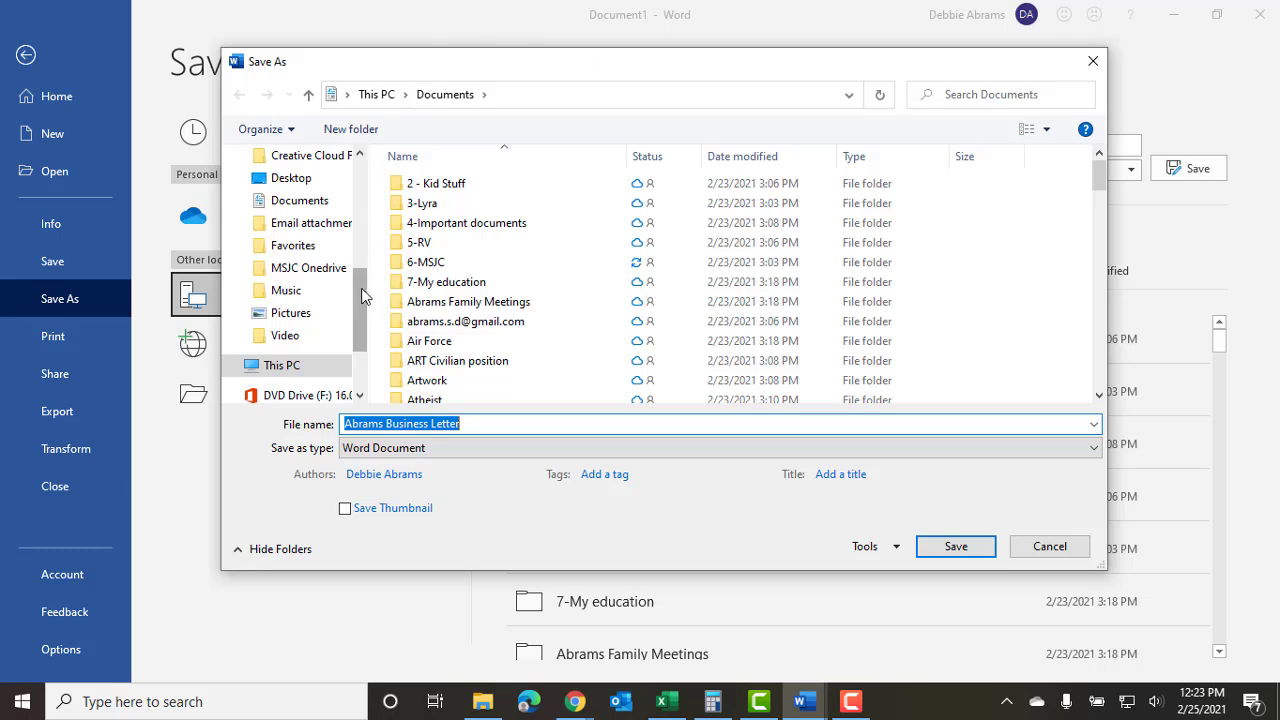
left_click_drag(362, 290, 358, 343)
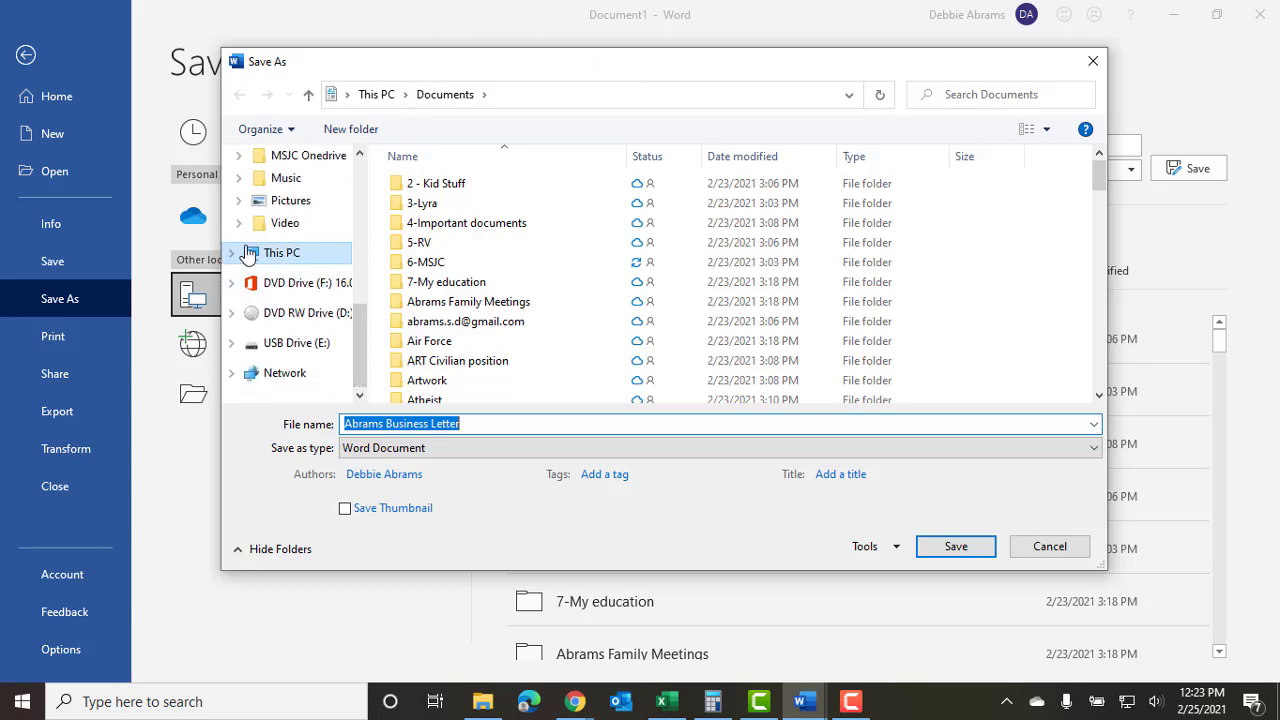
Save the business letter into the Documents > 6-MSJC folder.
left_click(233, 257)
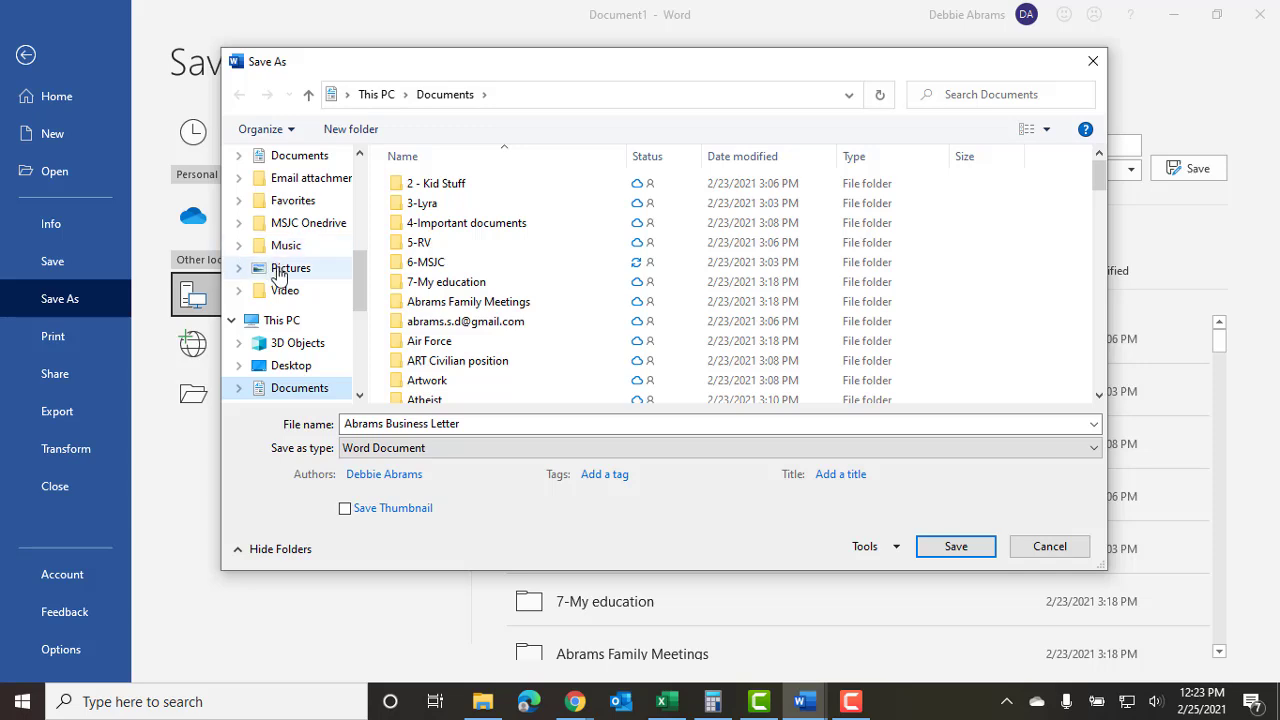
left_click_drag(351, 280, 360, 292)
scroll(237, 262, "up", 2)
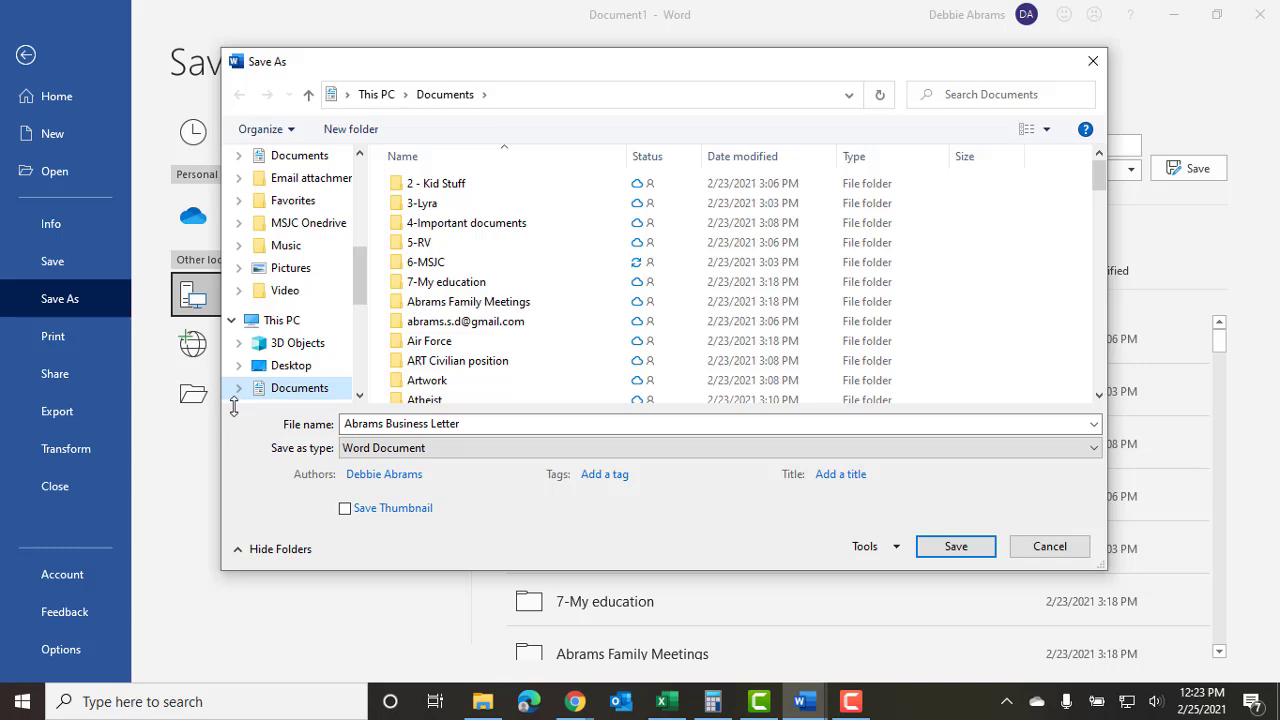
left_click(232, 320)
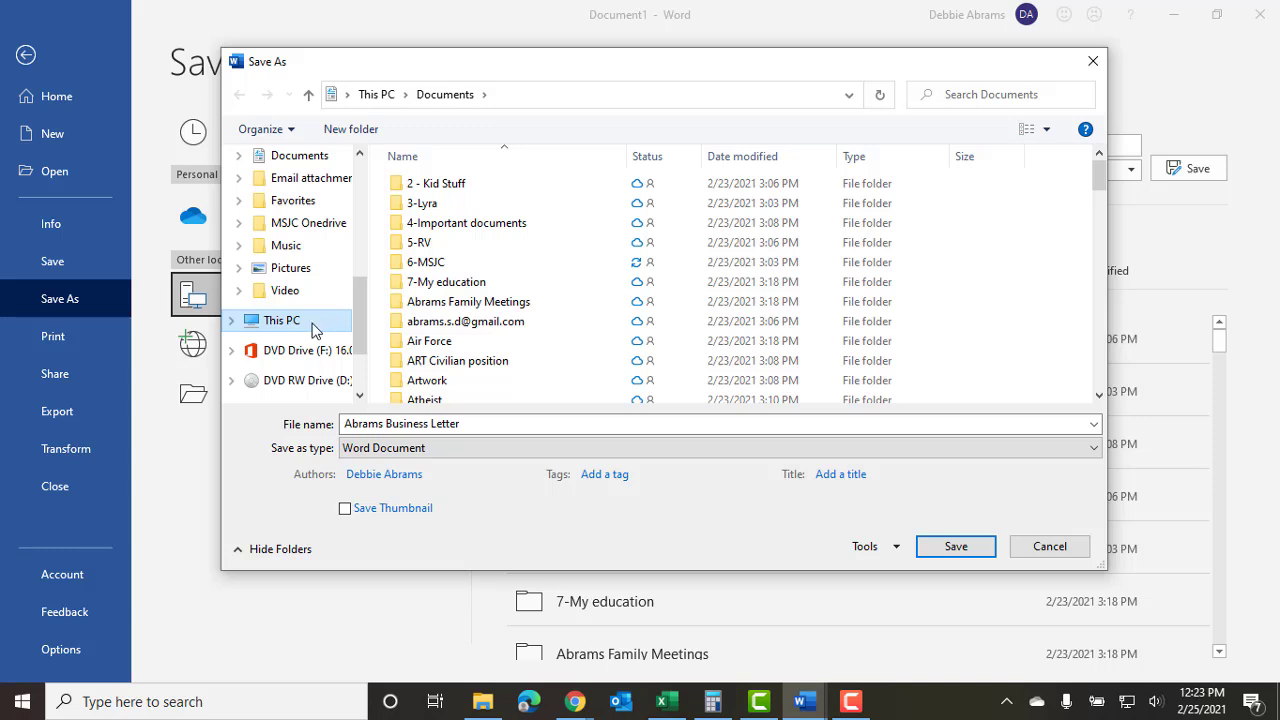
left_click(231, 321)
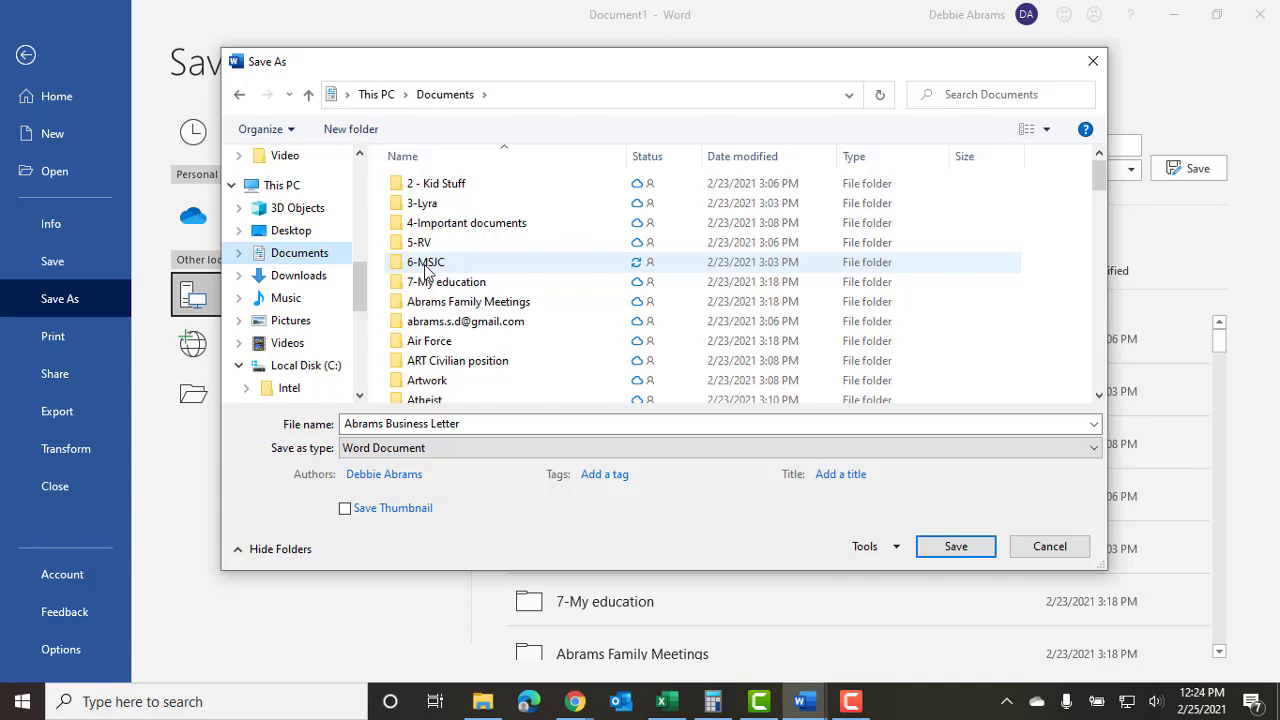
double_click(403, 264)
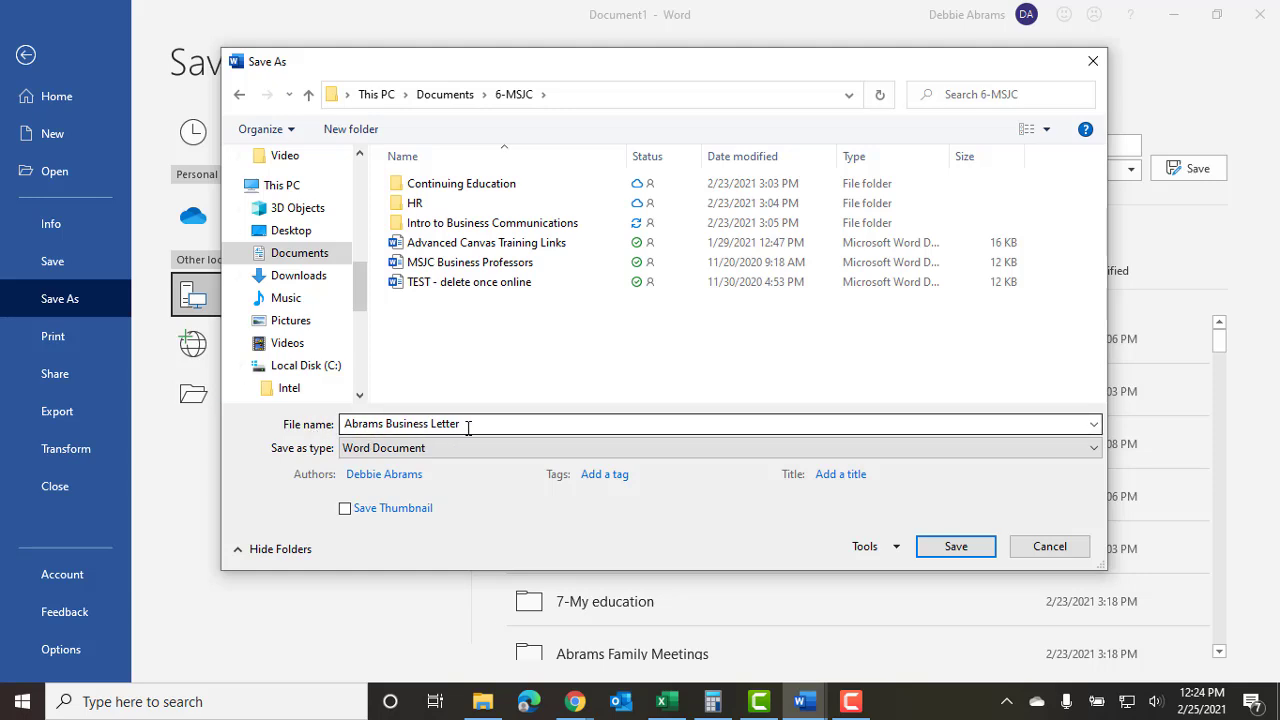
left_click(950, 552)
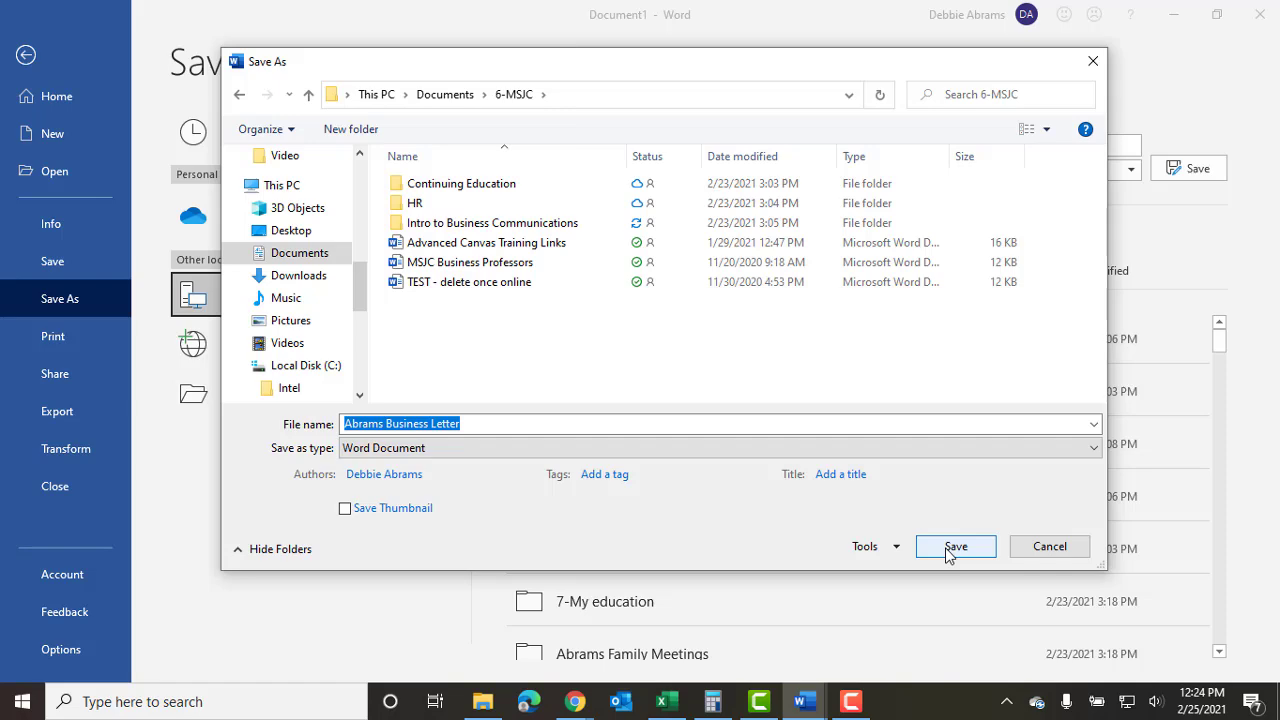
left_click(950, 552)
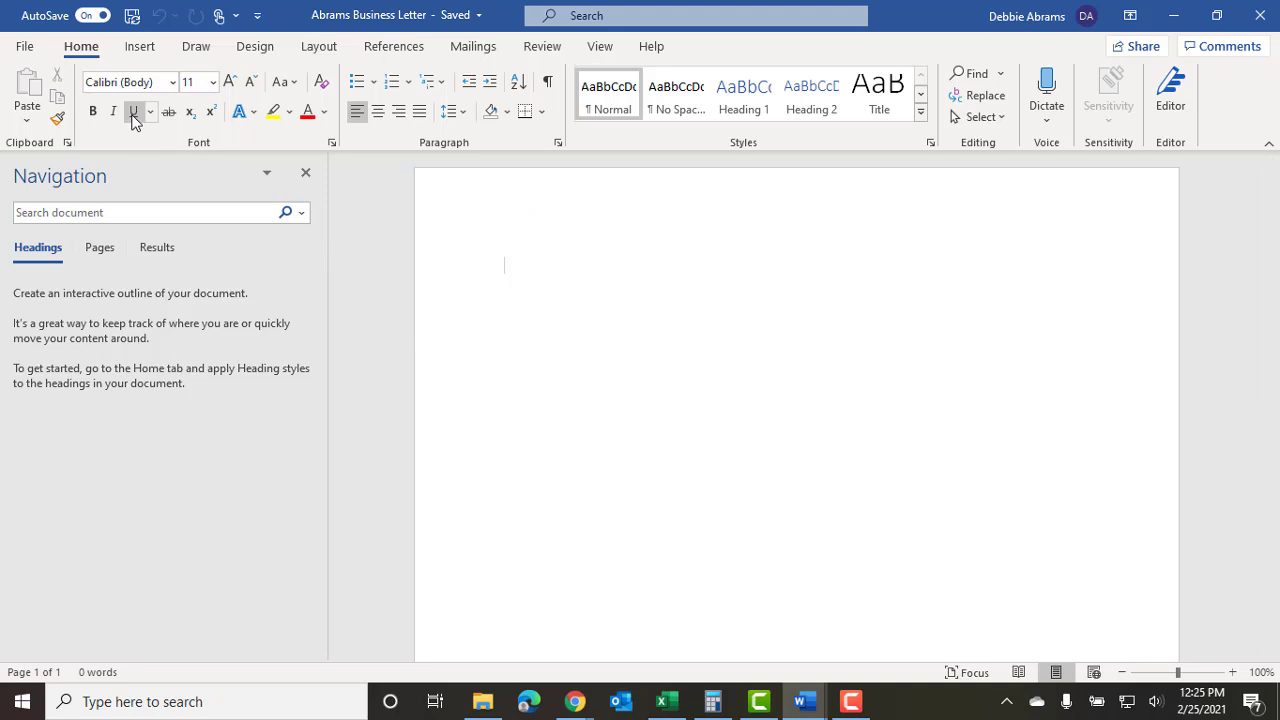
Glance at the File backstage, return to the letter, and minimize Word to the desktop.
left_click(25, 50)
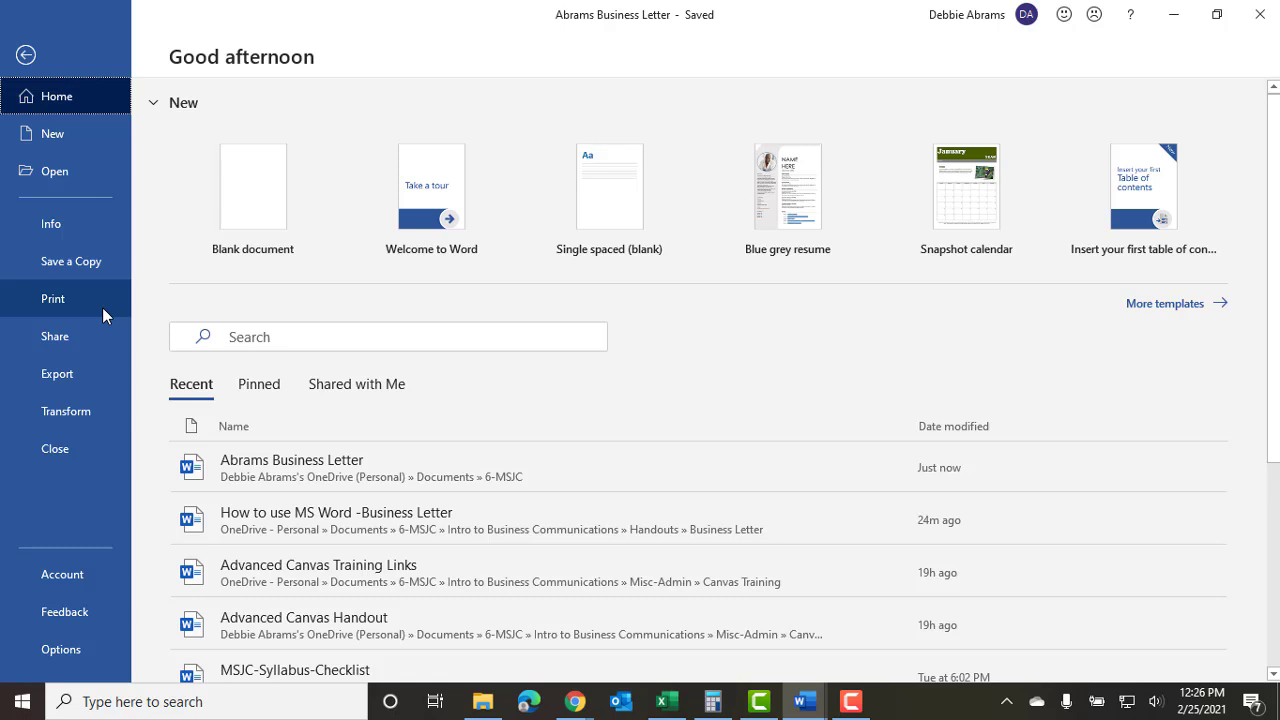
left_click(25, 56)
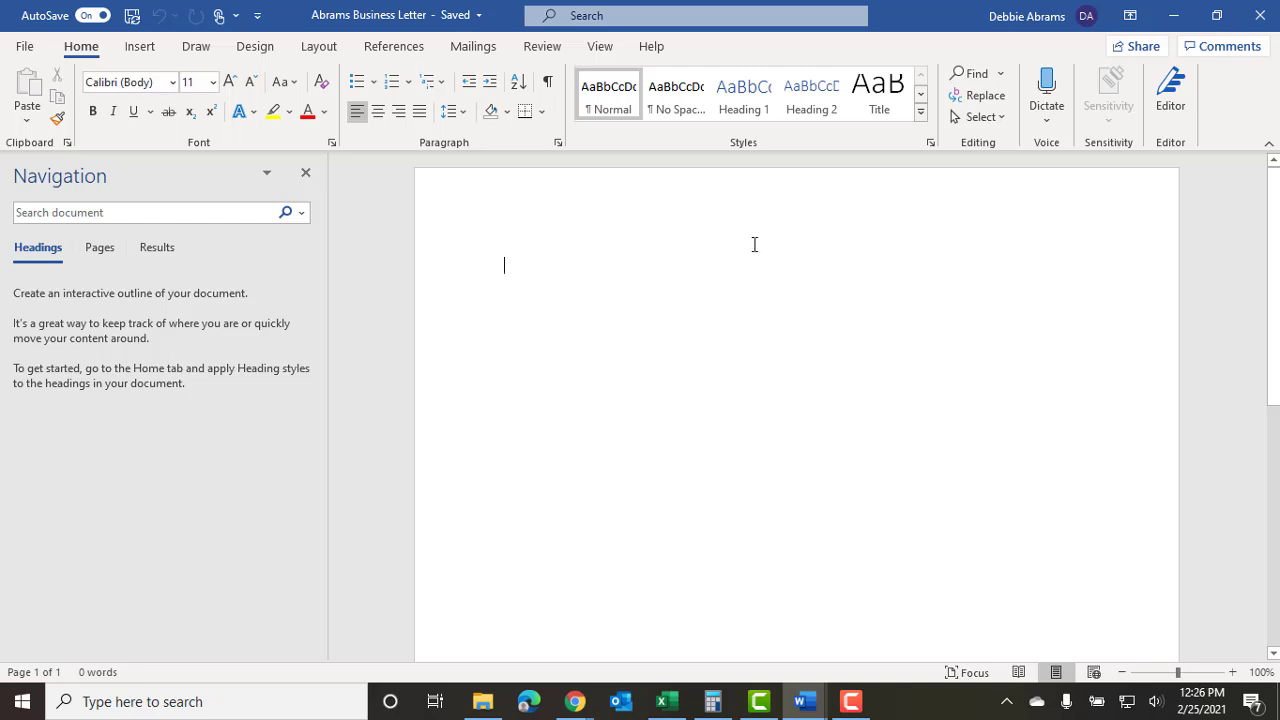
left_click(1176, 24)
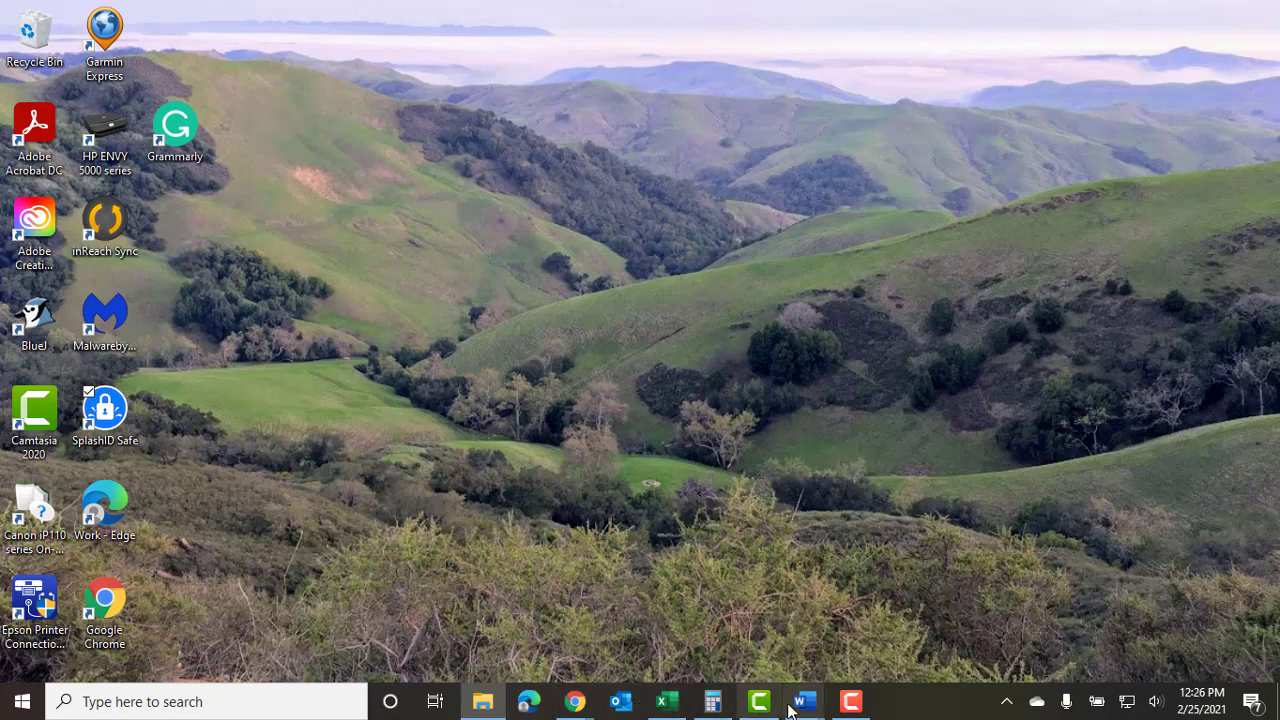
Read the Margins section of the How to use MS Word instructions, then return to the blank letter.
mouse_move(805, 701)
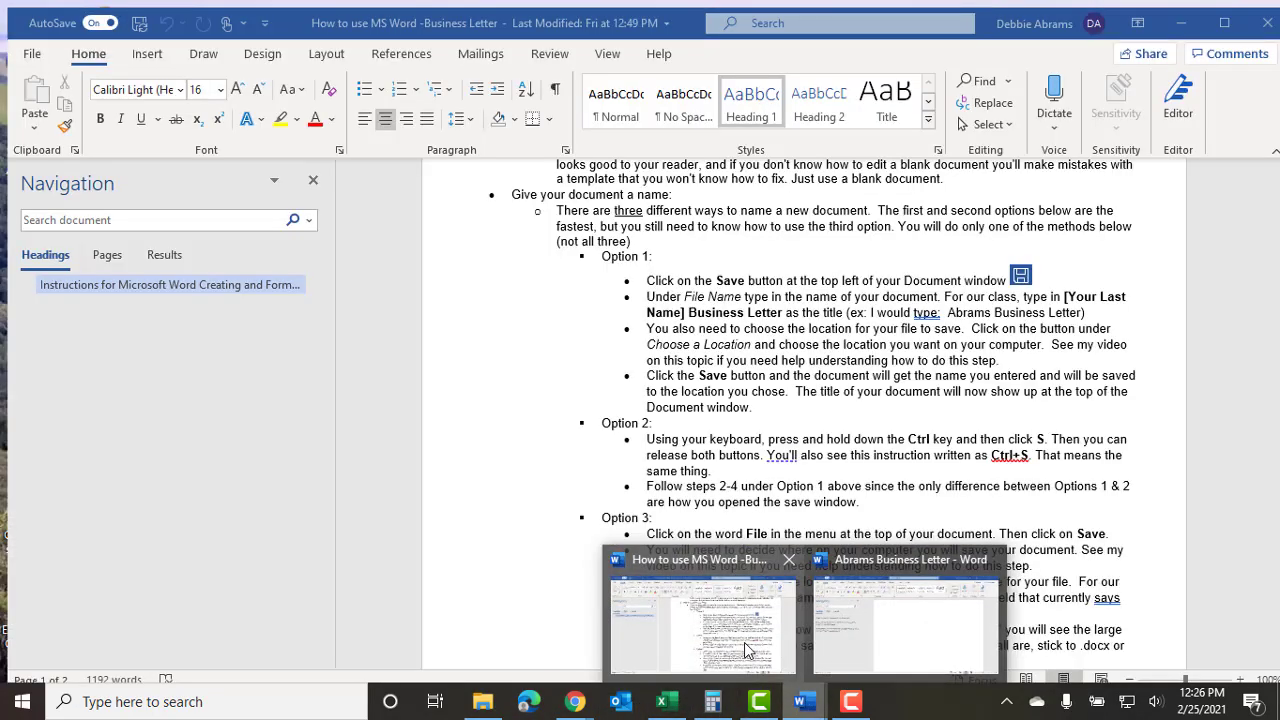
left_click(744, 642)
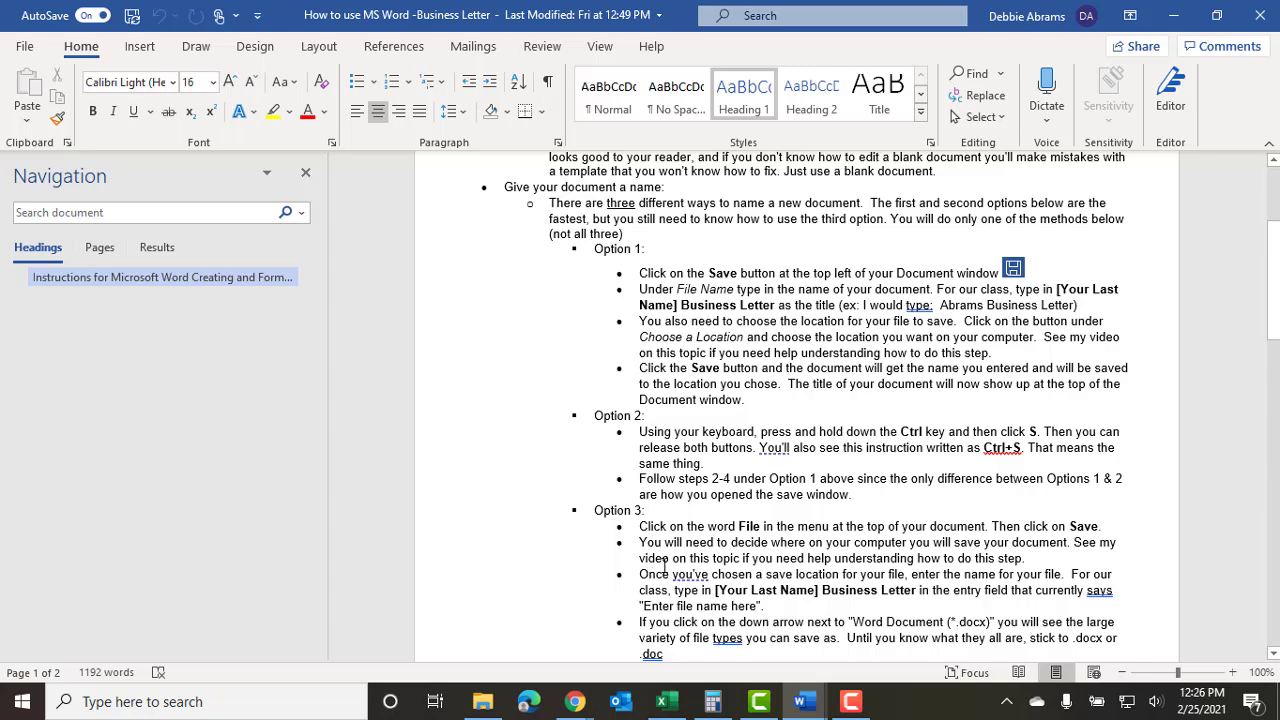
scroll(664, 562, "down", 3)
scroll(664, 562, "down", 2)
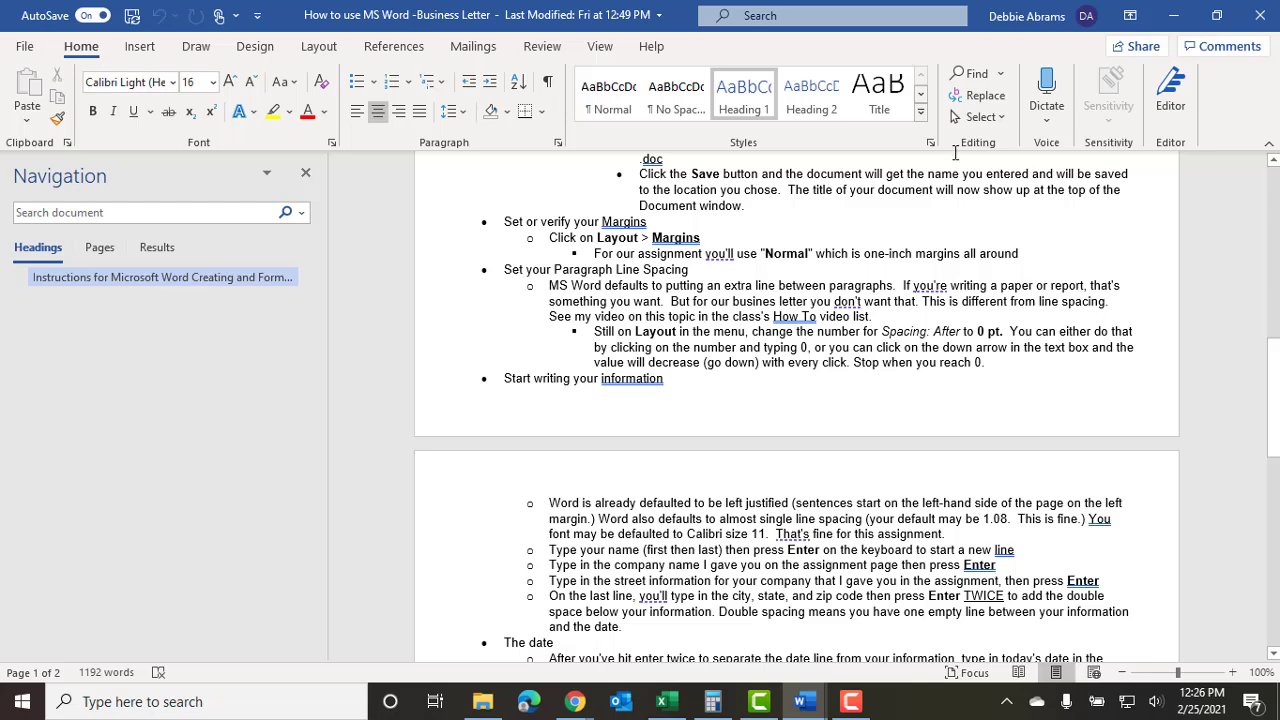
mouse_move(800, 701)
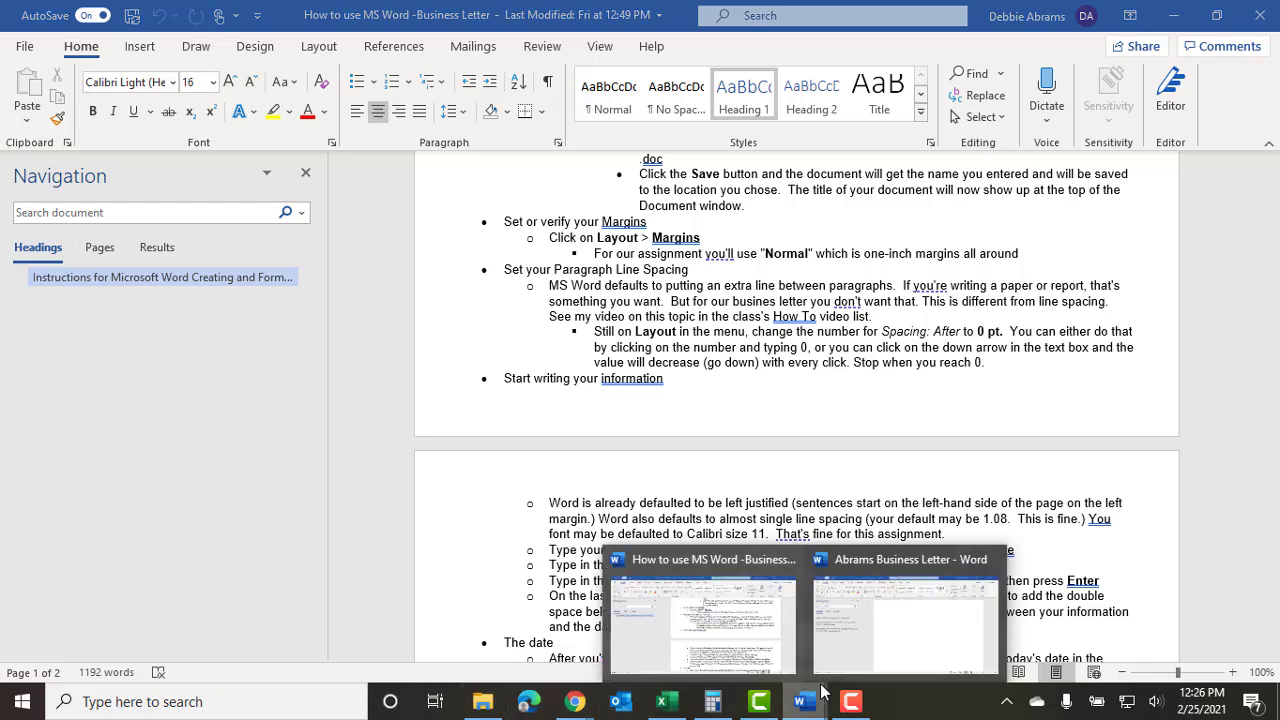
left_click(905, 615)
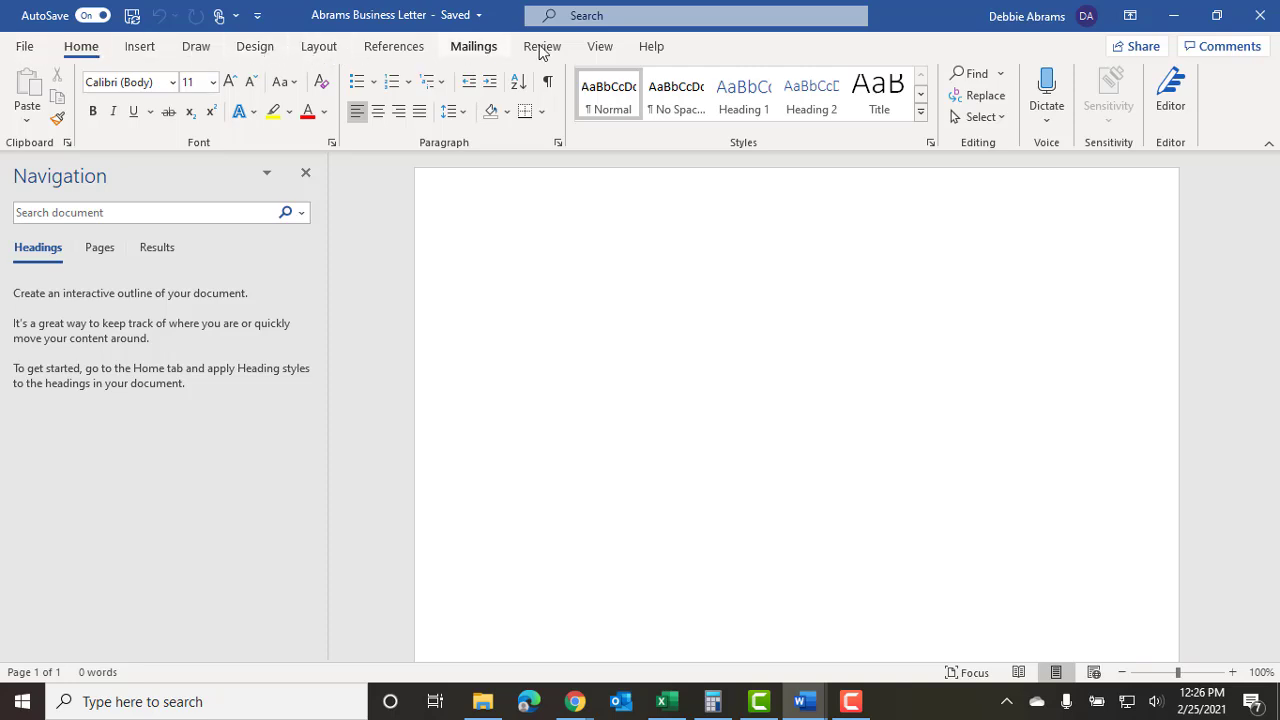
Apply the Normal one-inch margins preset from Layout > Margins to the letter.
left_click(317, 47)
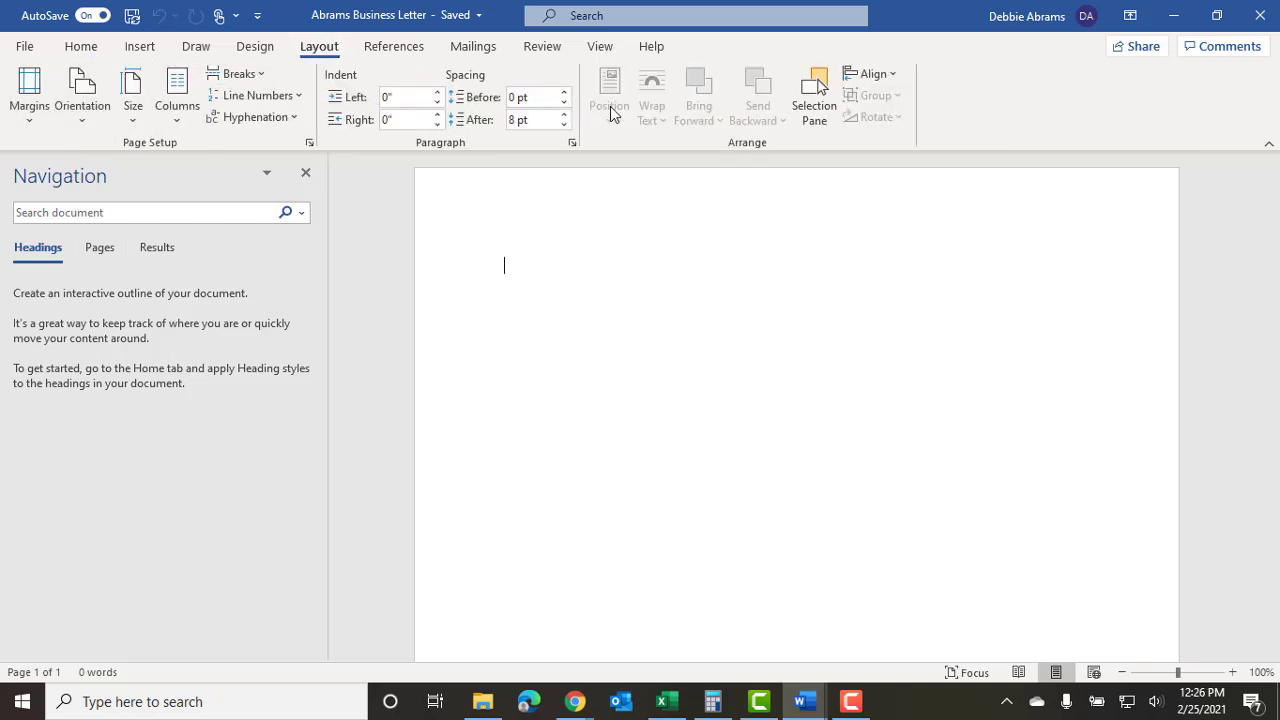
left_click(78, 47)
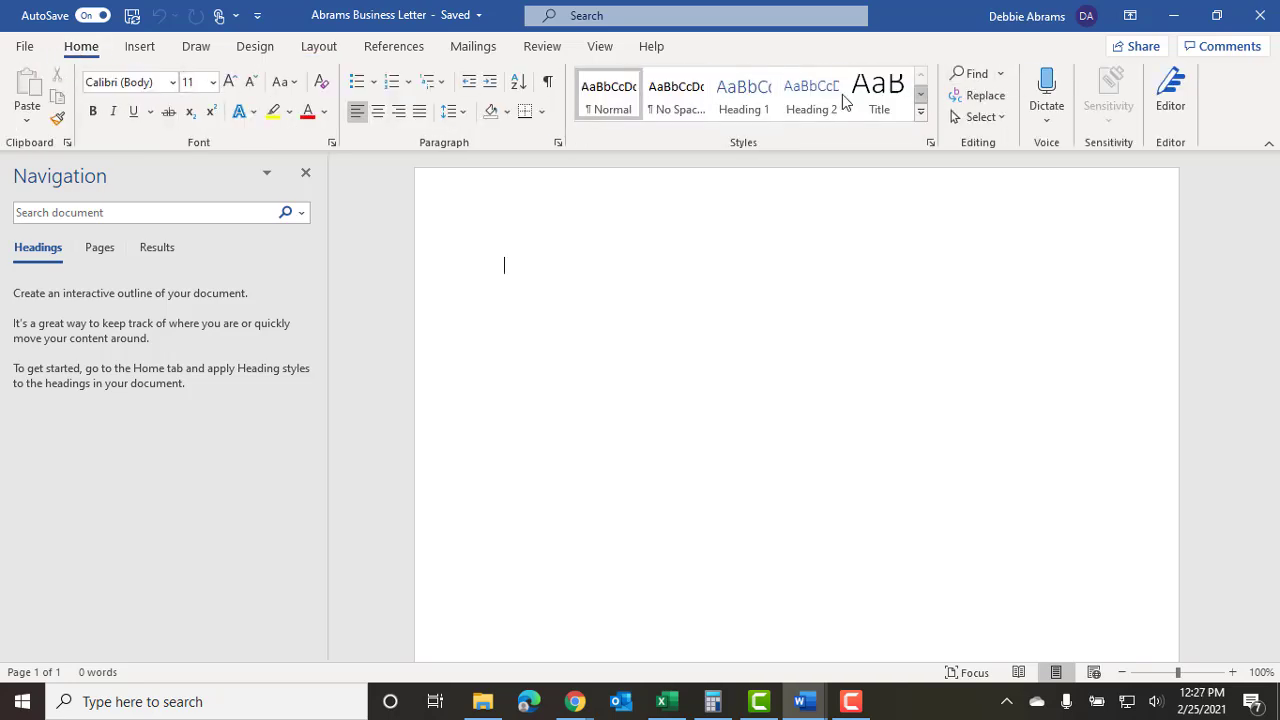
left_click(320, 47)
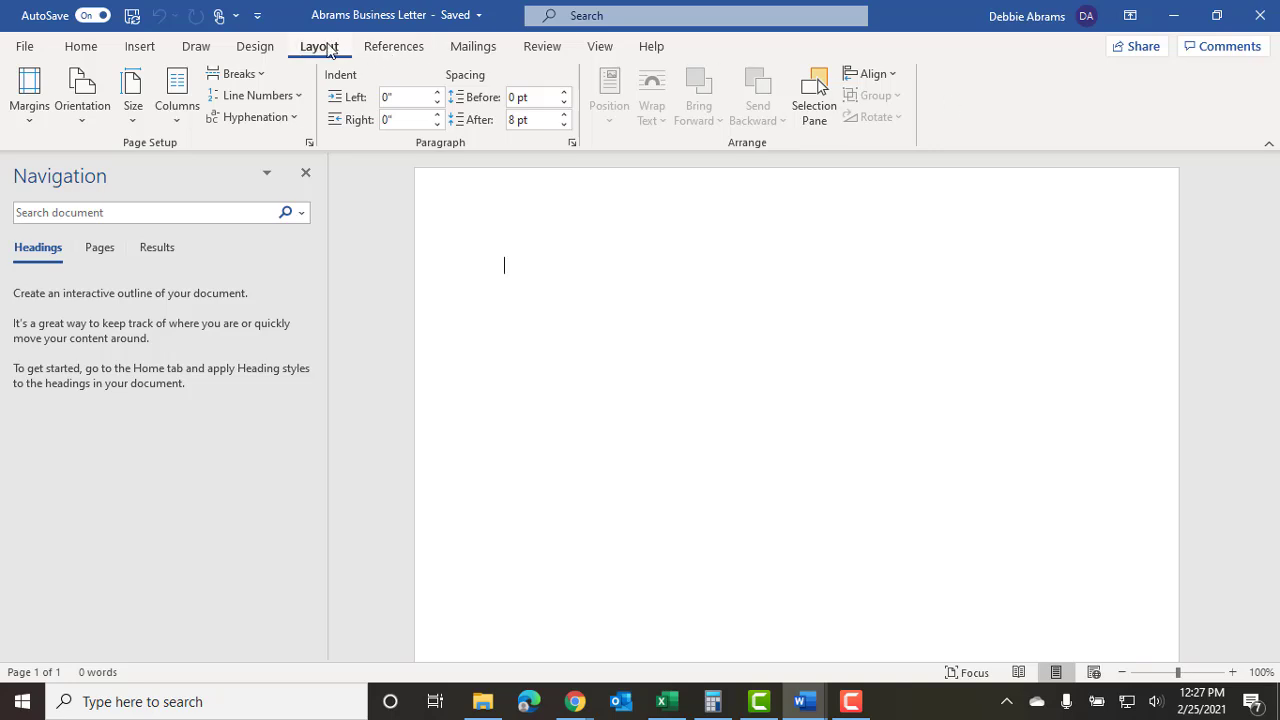
left_click(30, 90)
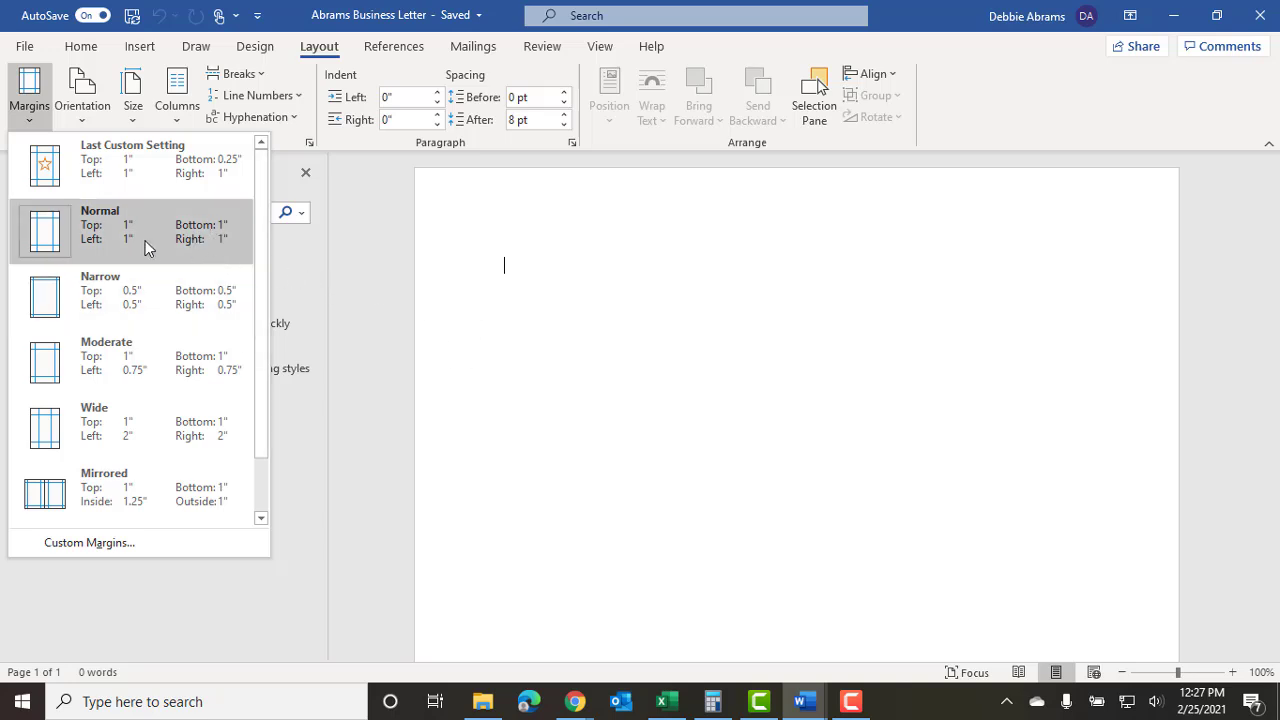
left_click(36, 228)
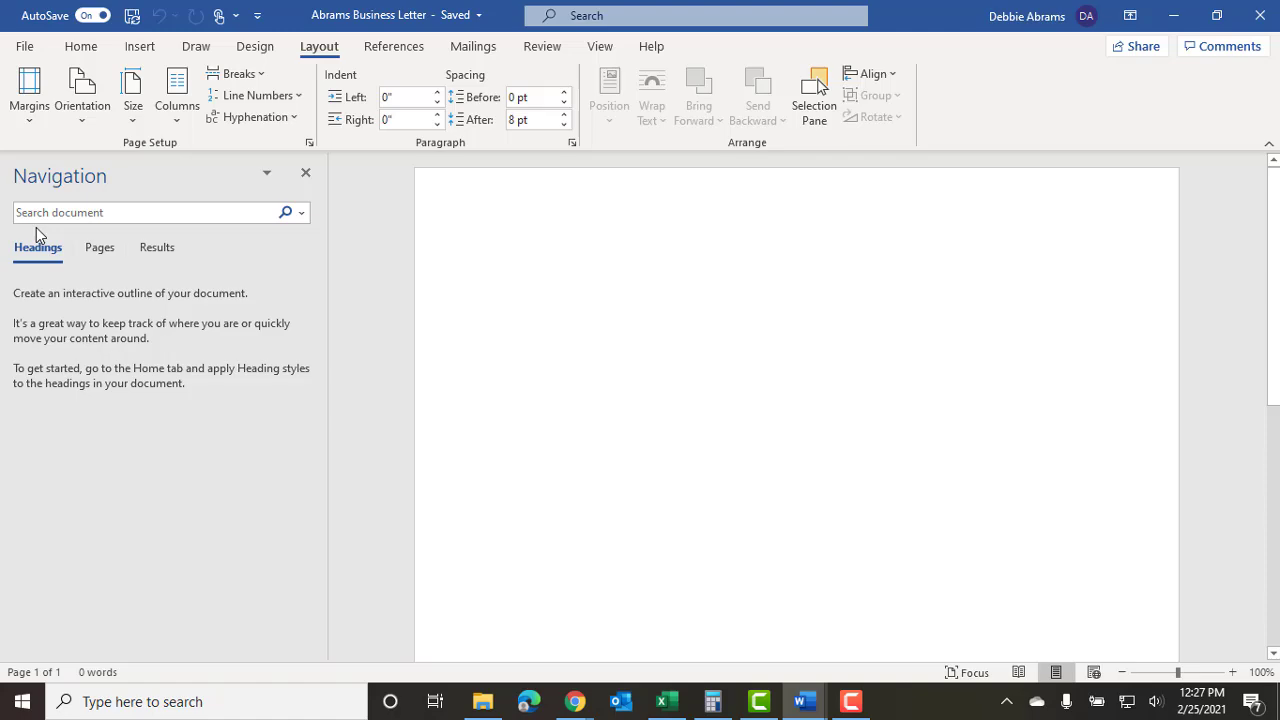
mouse_move(800, 700)
left_click(736, 640)
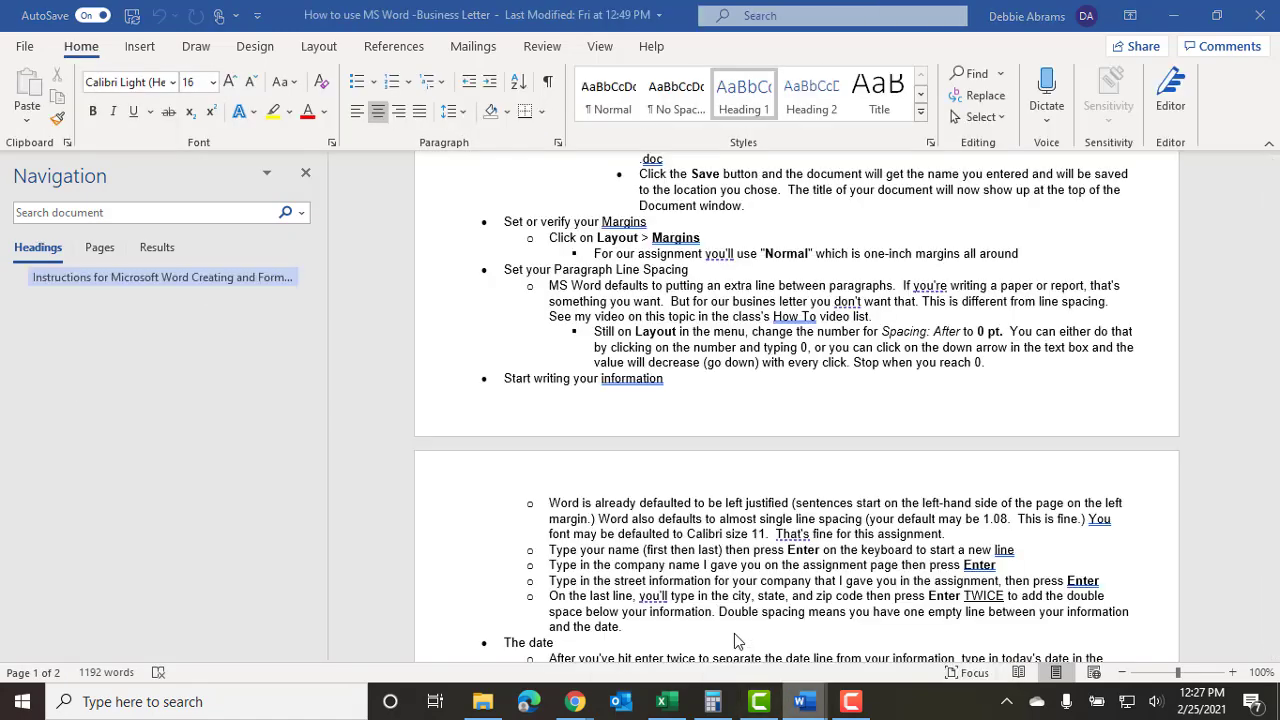
scroll(651, 216, "down", 1)
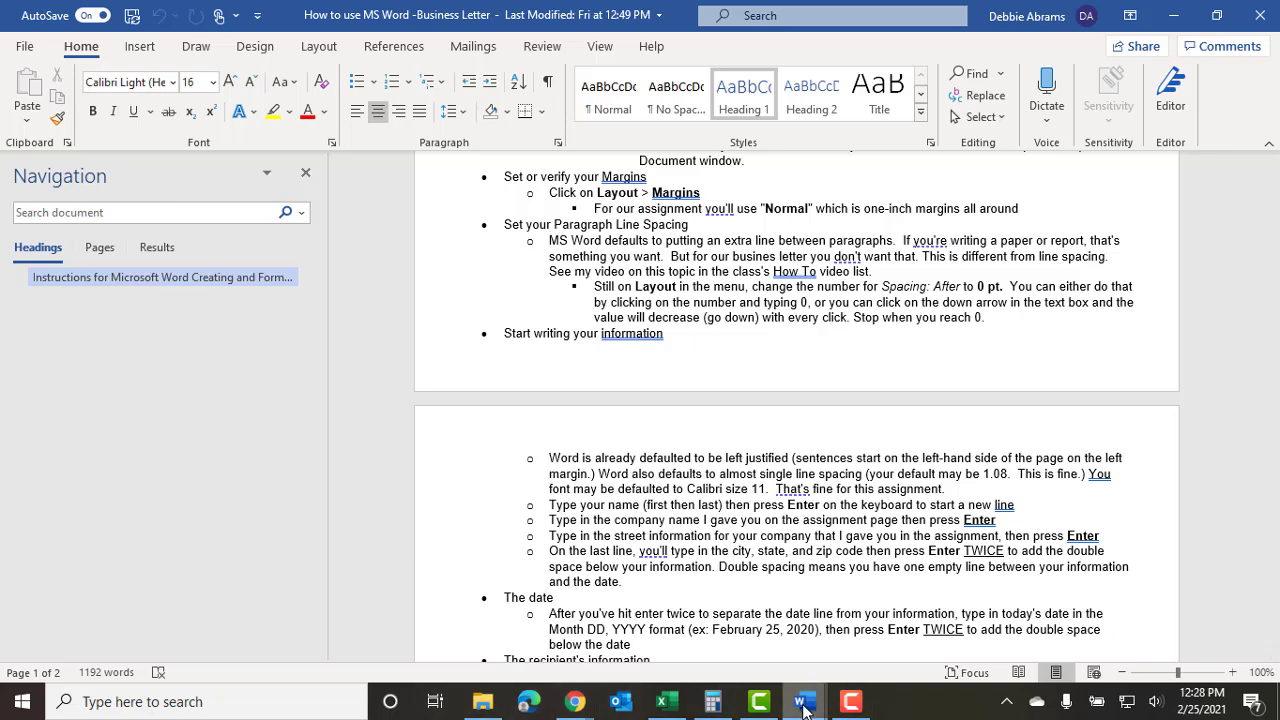
mouse_move(803, 708)
left_click(900, 627)
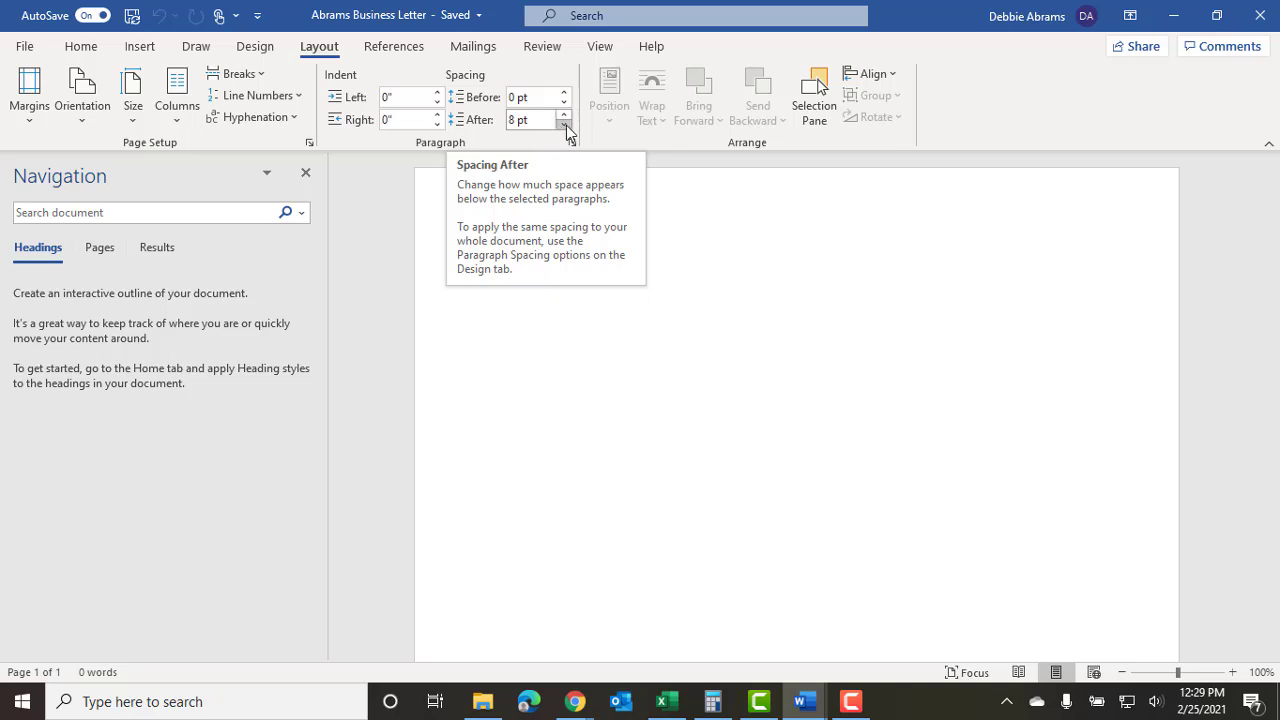
left_click(566, 125)
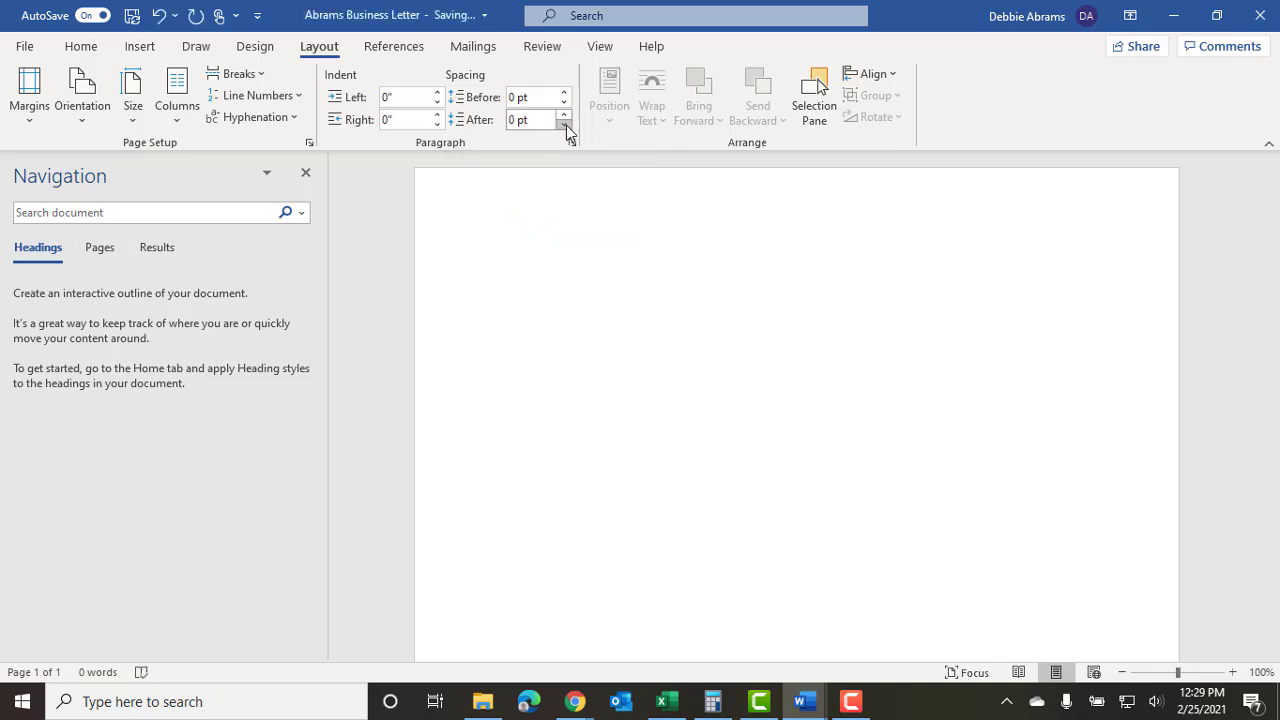
left_click(566, 117)
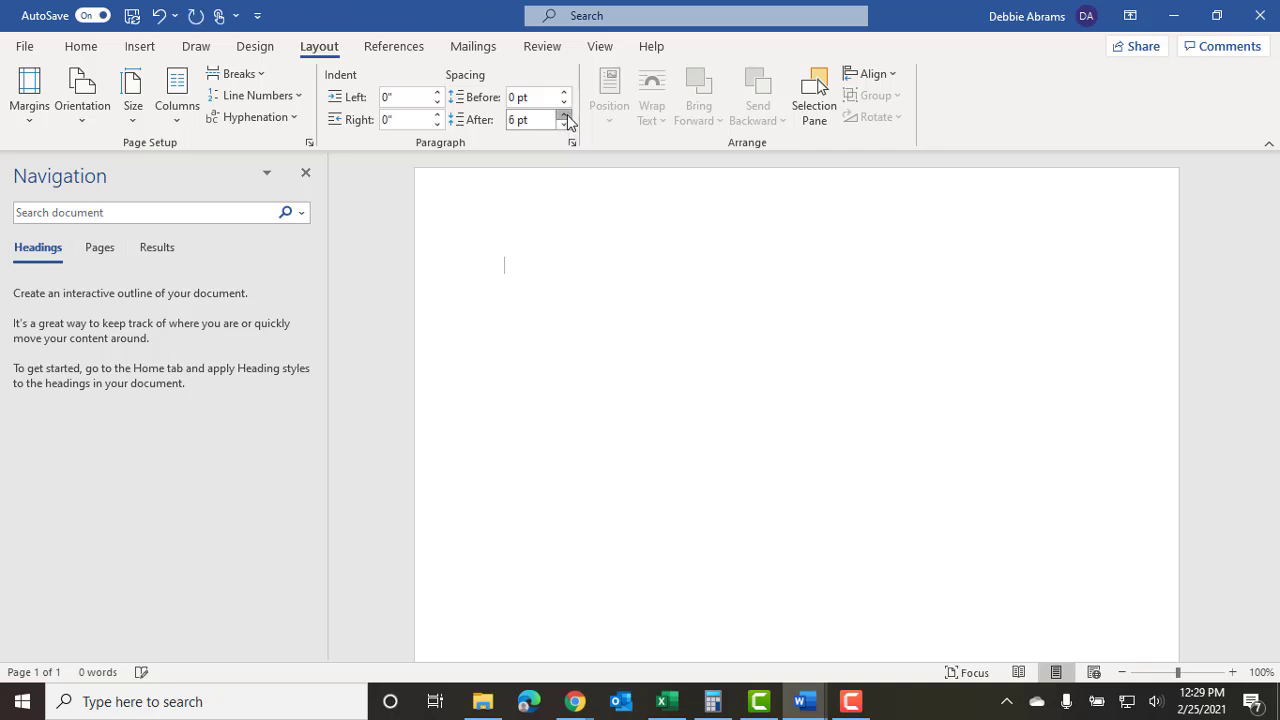
left_click(566, 117)
left_click(520, 119)
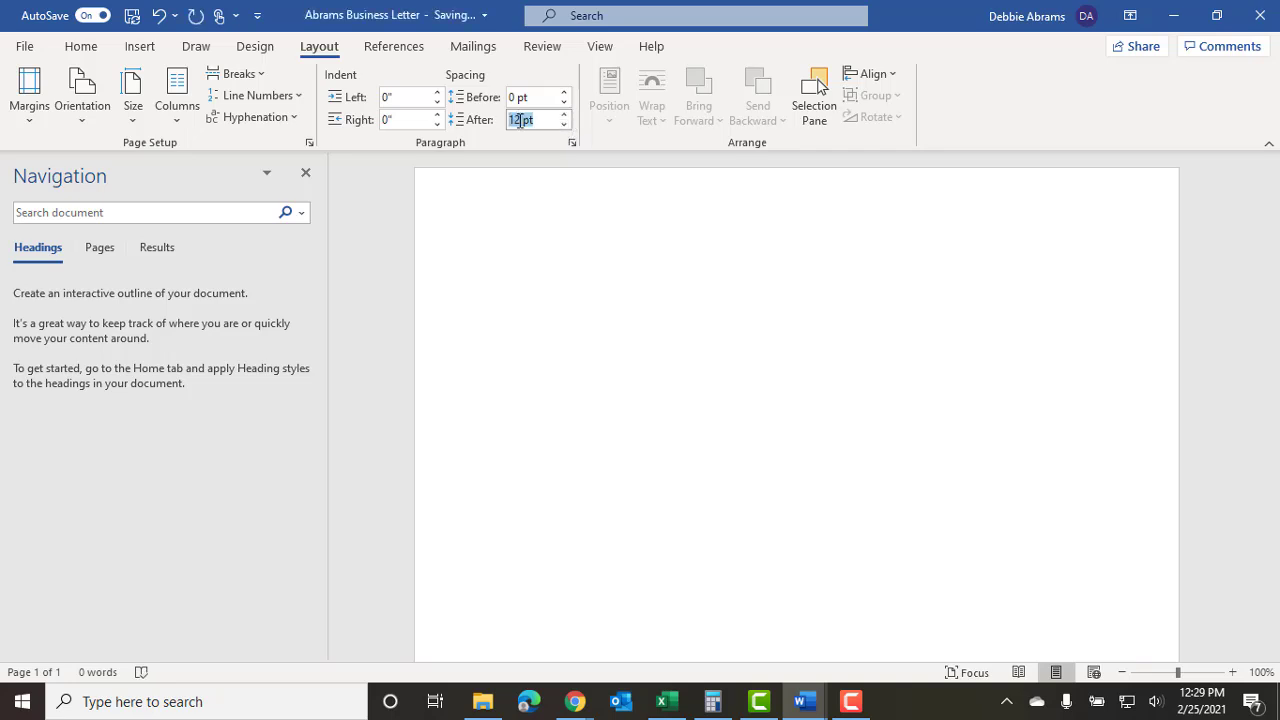
type("0")
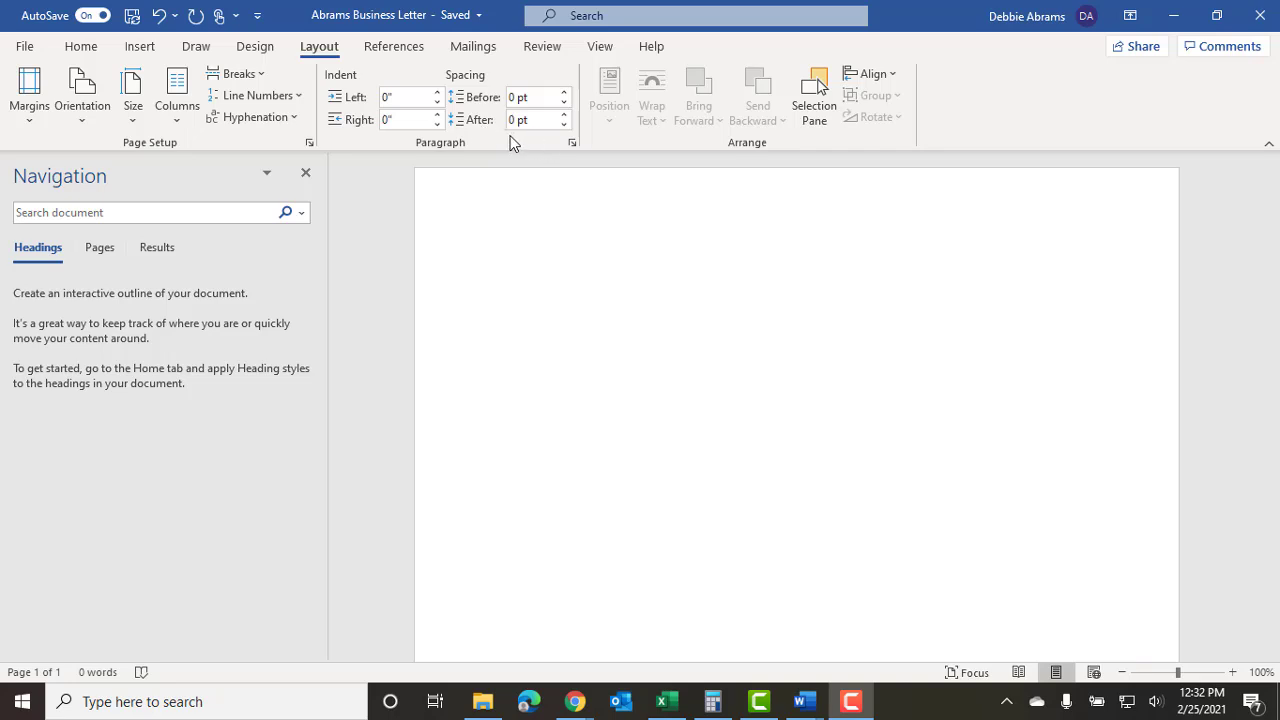
Try Single and Multiple 1.08 line spacing in Paragraph, cancel, and minimize the letter.
left_click(572, 143)
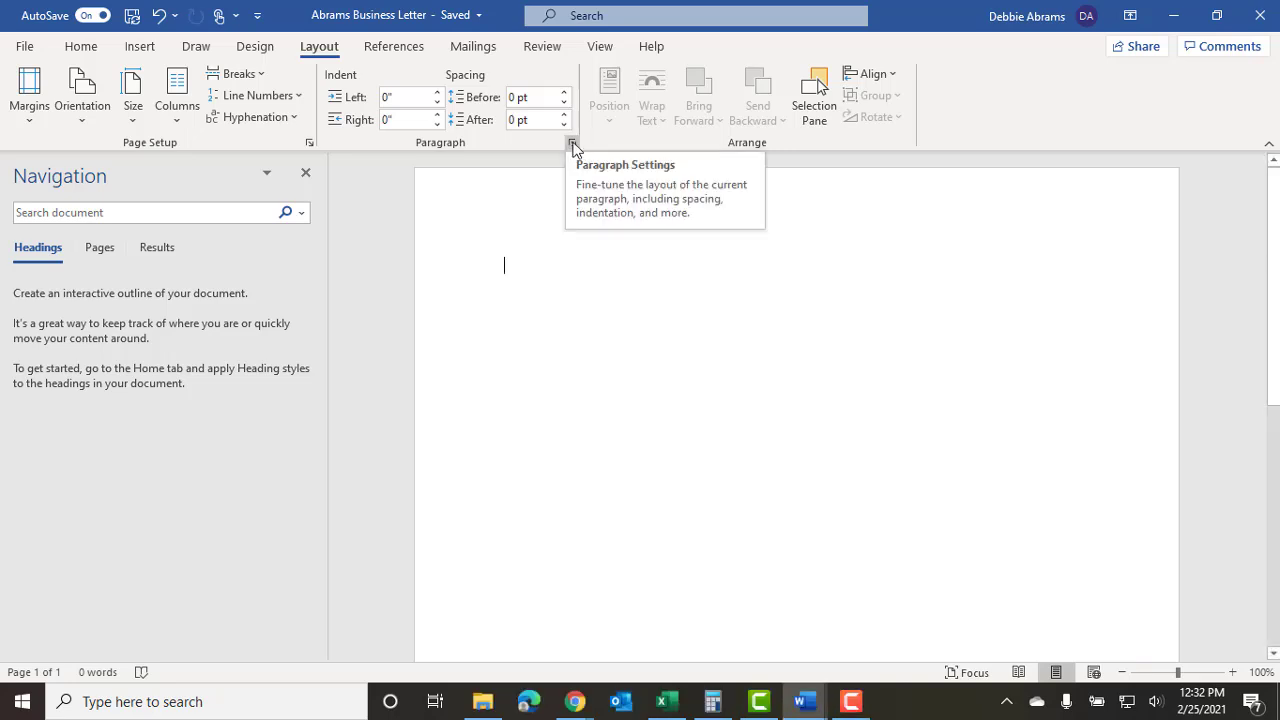
left_click(572, 145)
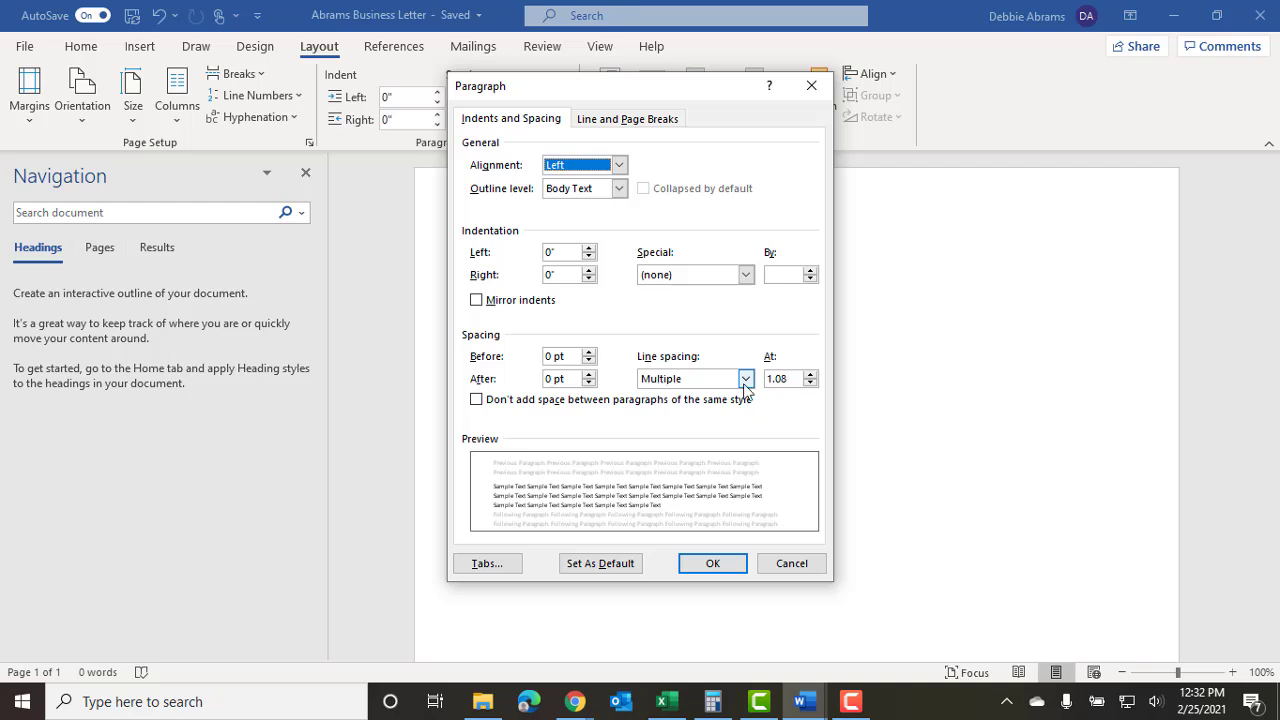
left_click(746, 378)
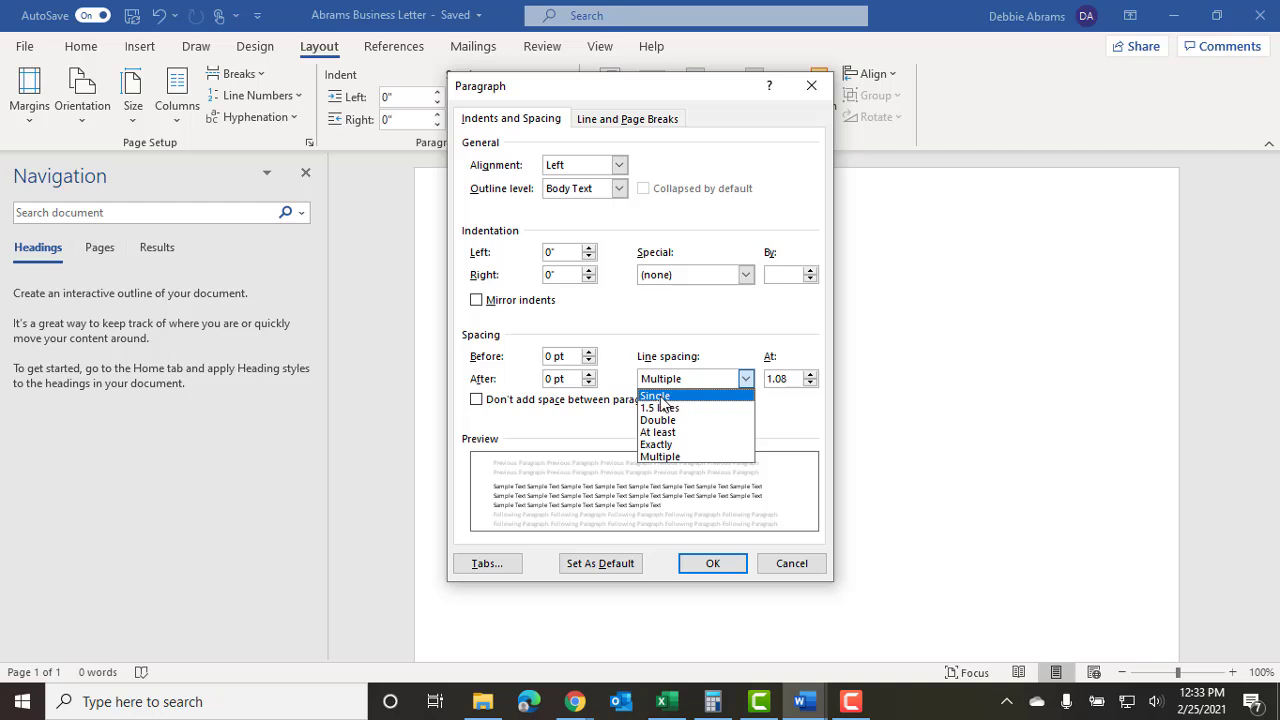
left_click(660, 397)
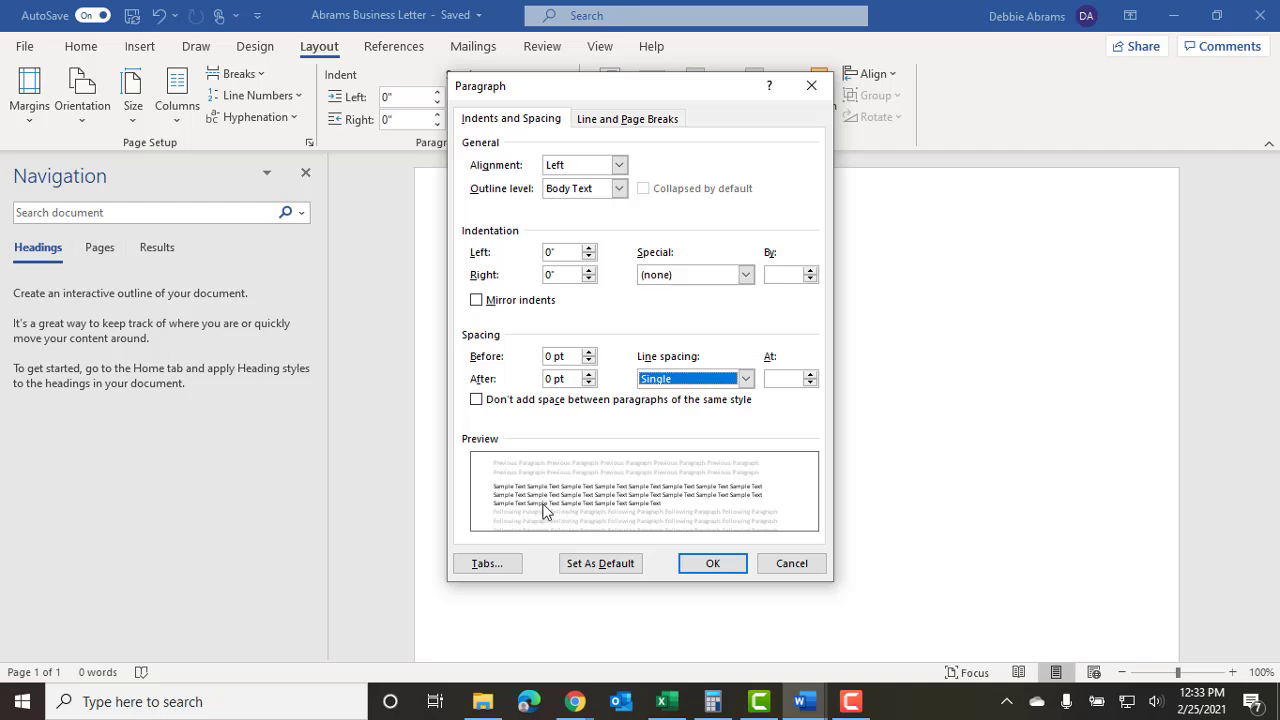
left_click(745, 379)
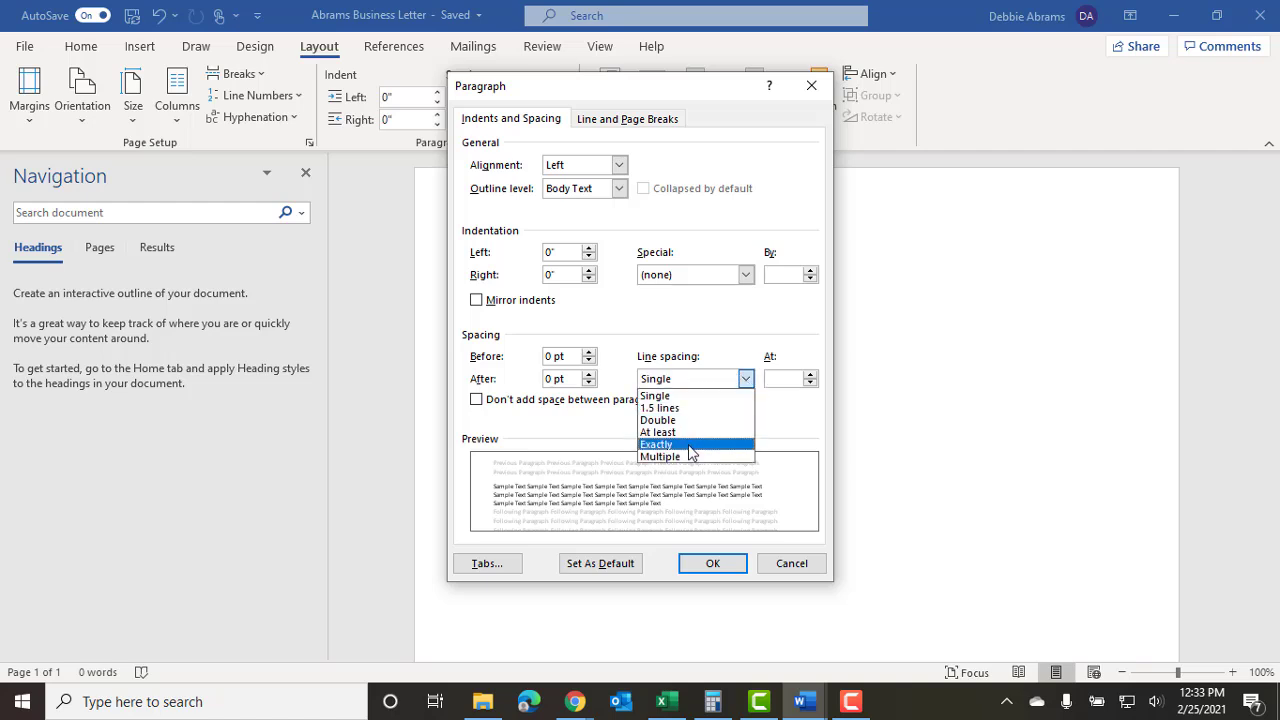
left_click(683, 463)
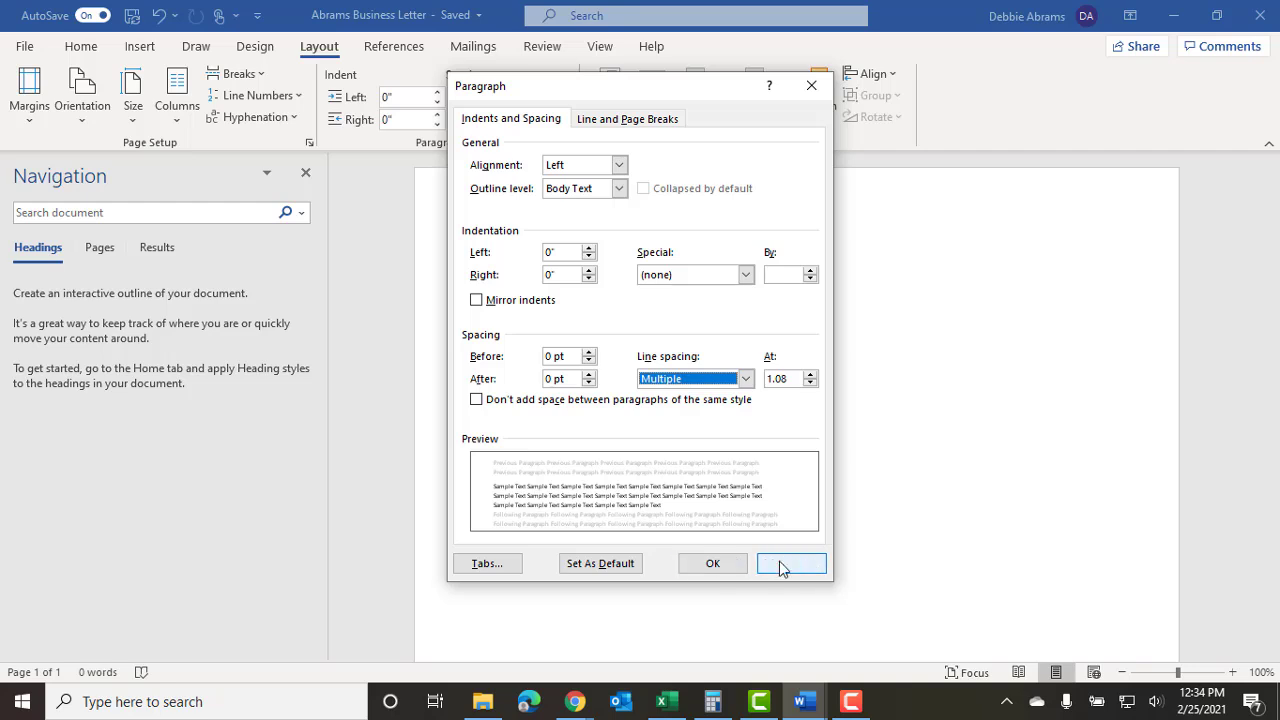
left_click(781, 564)
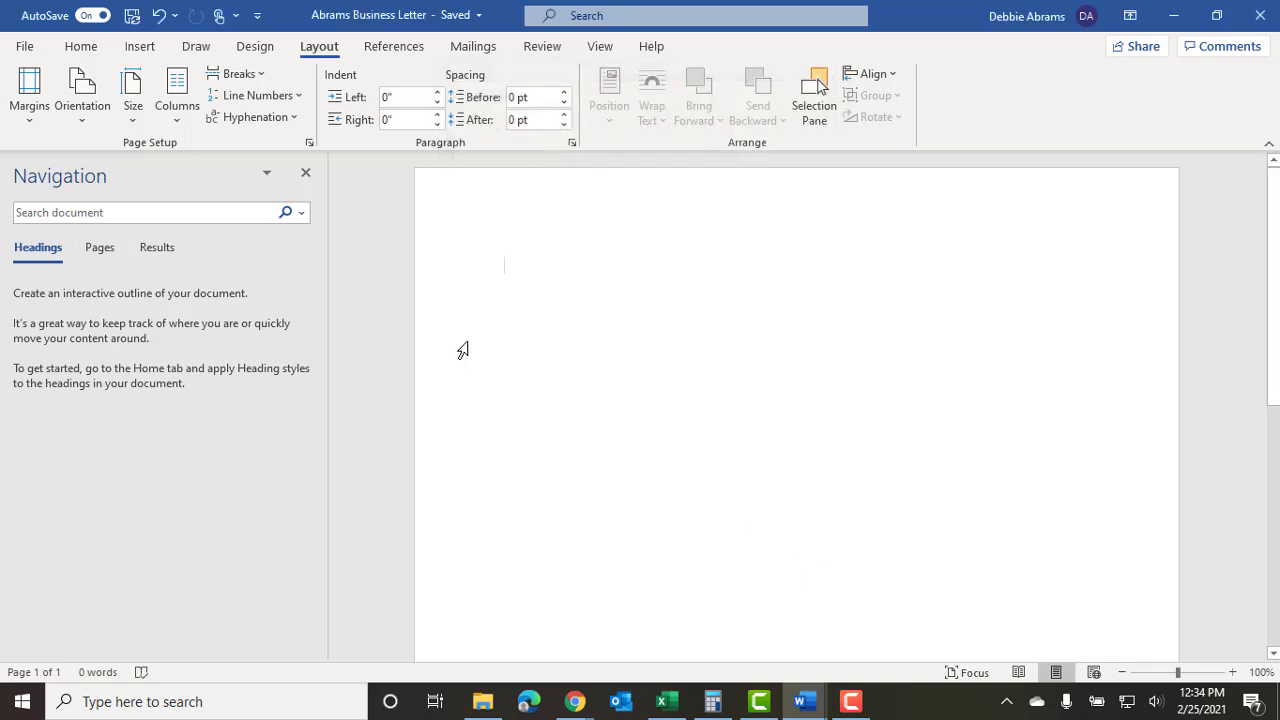
left_click(1174, 18)
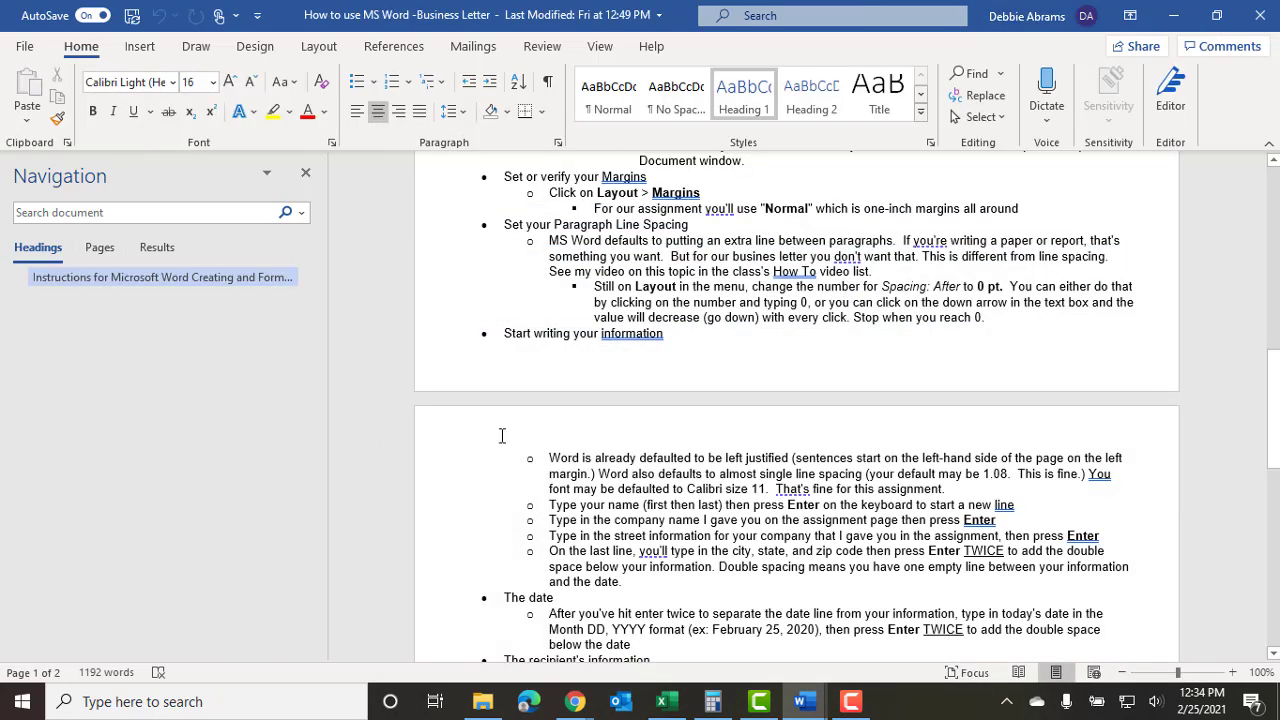
Scroll ahead through the instructions, then switch back to the blank letter window.
scroll(585, 488, "down", 1)
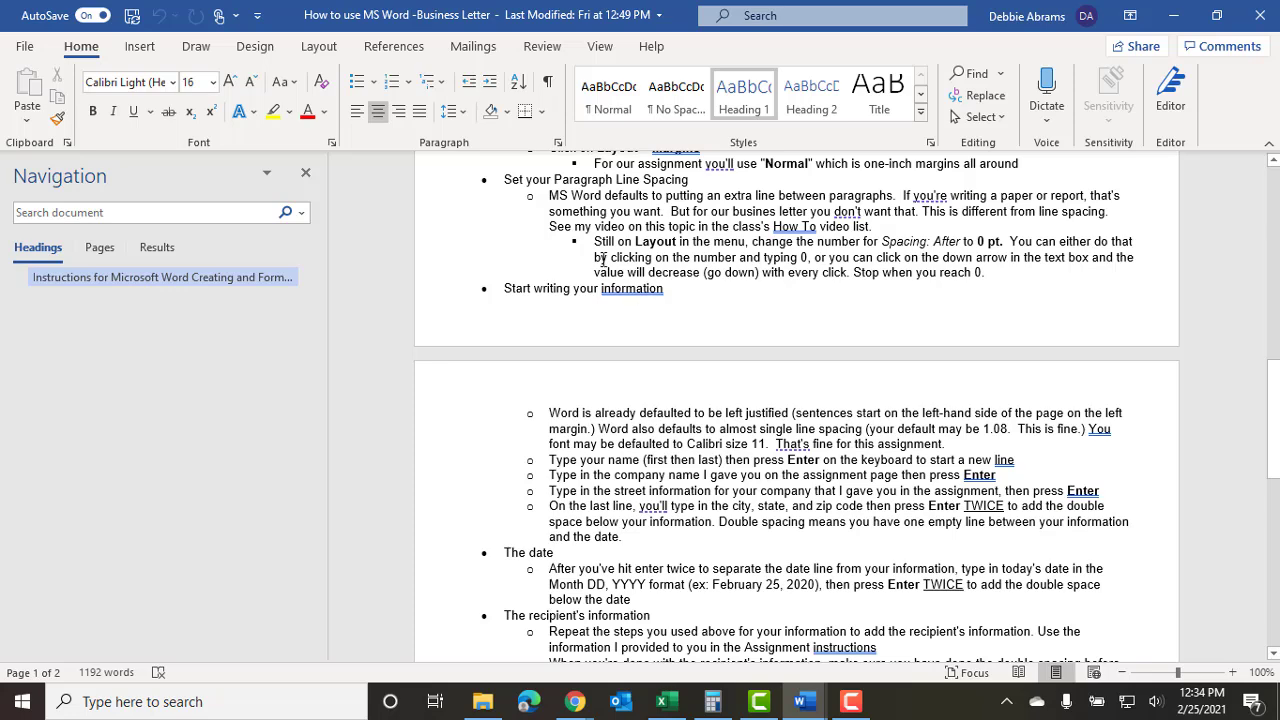
scroll(622, 447, "down", 2)
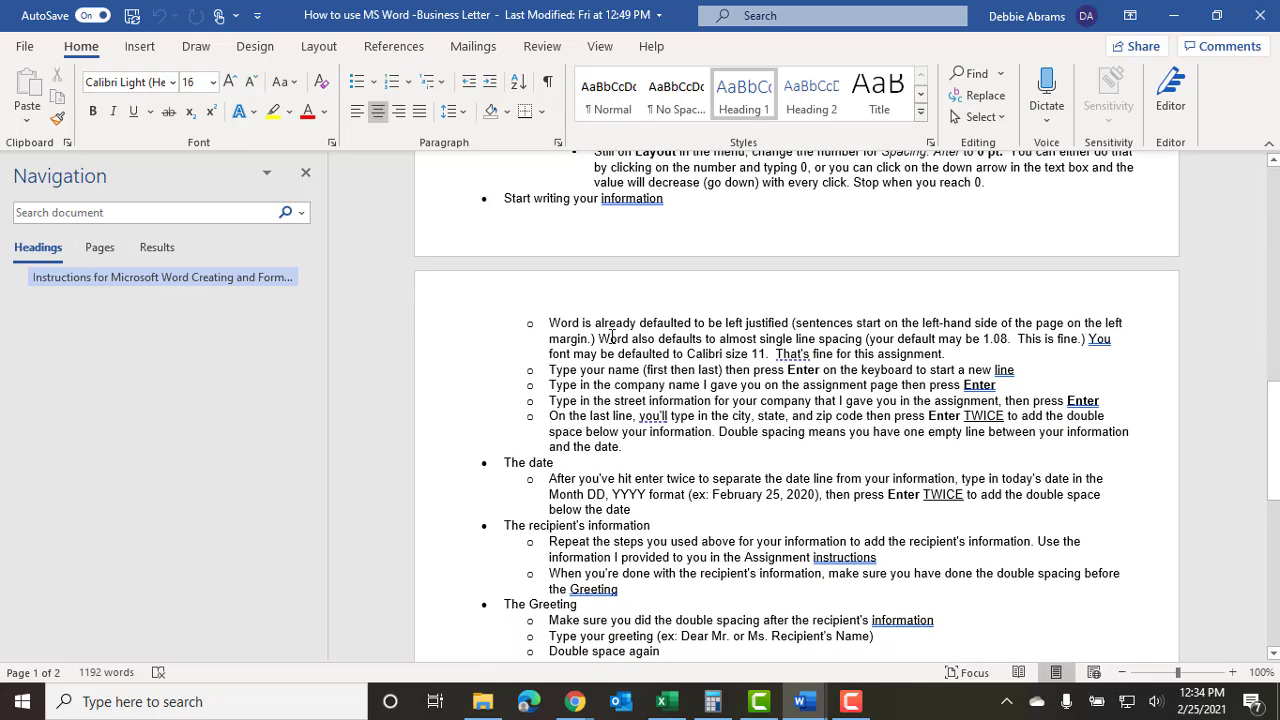
scroll(578, 305, "down", 1)
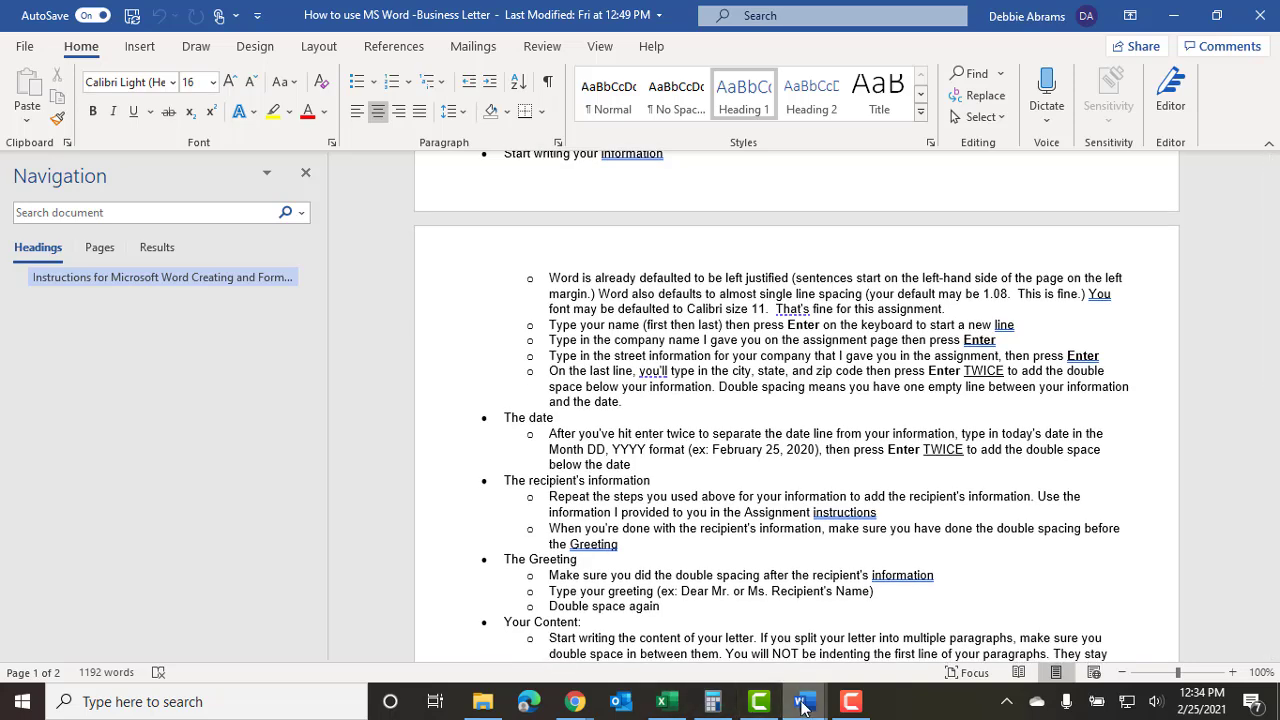
mouse_move(805, 705)
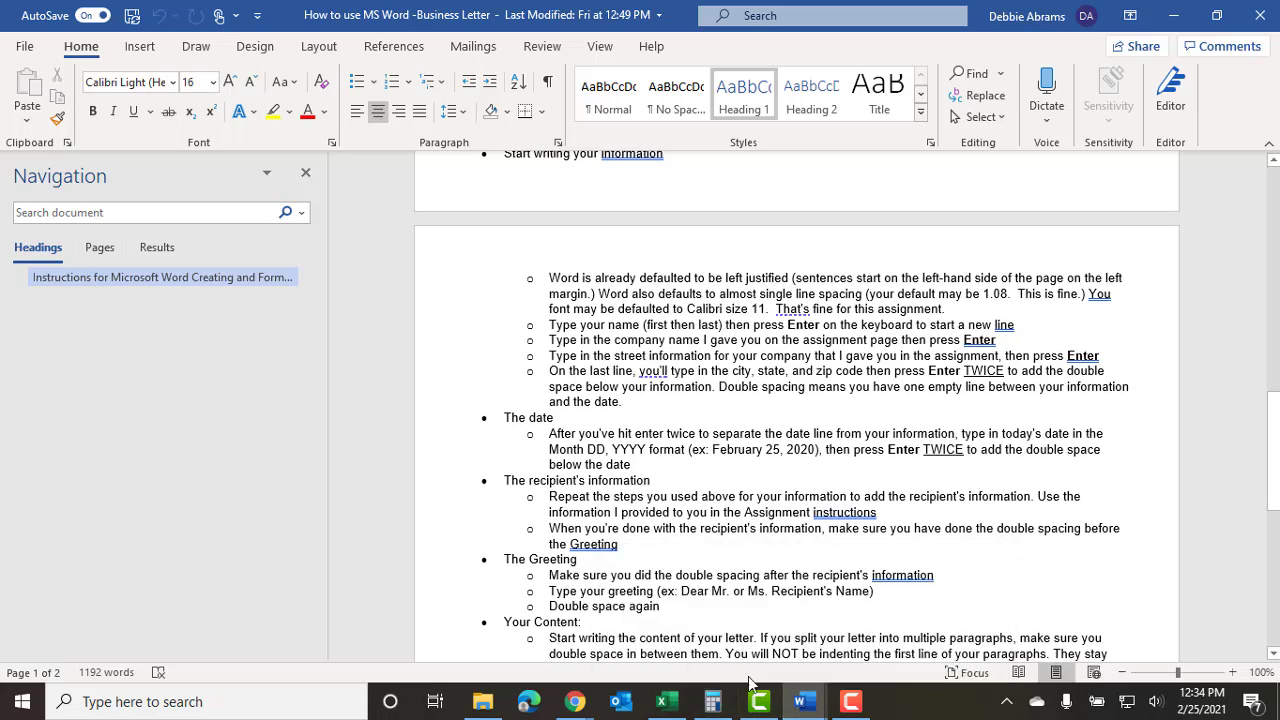
left_click(899, 640)
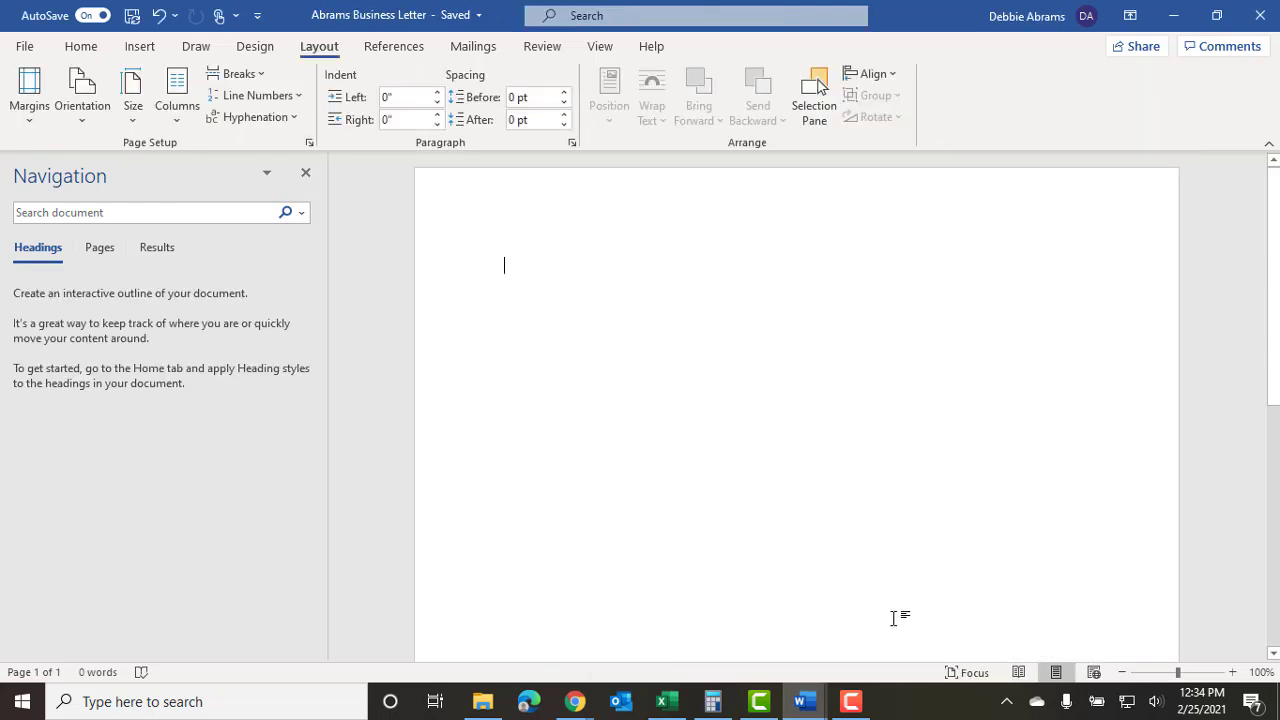
Preview center, right and justified alignment on the letter.
left_click(86, 50)
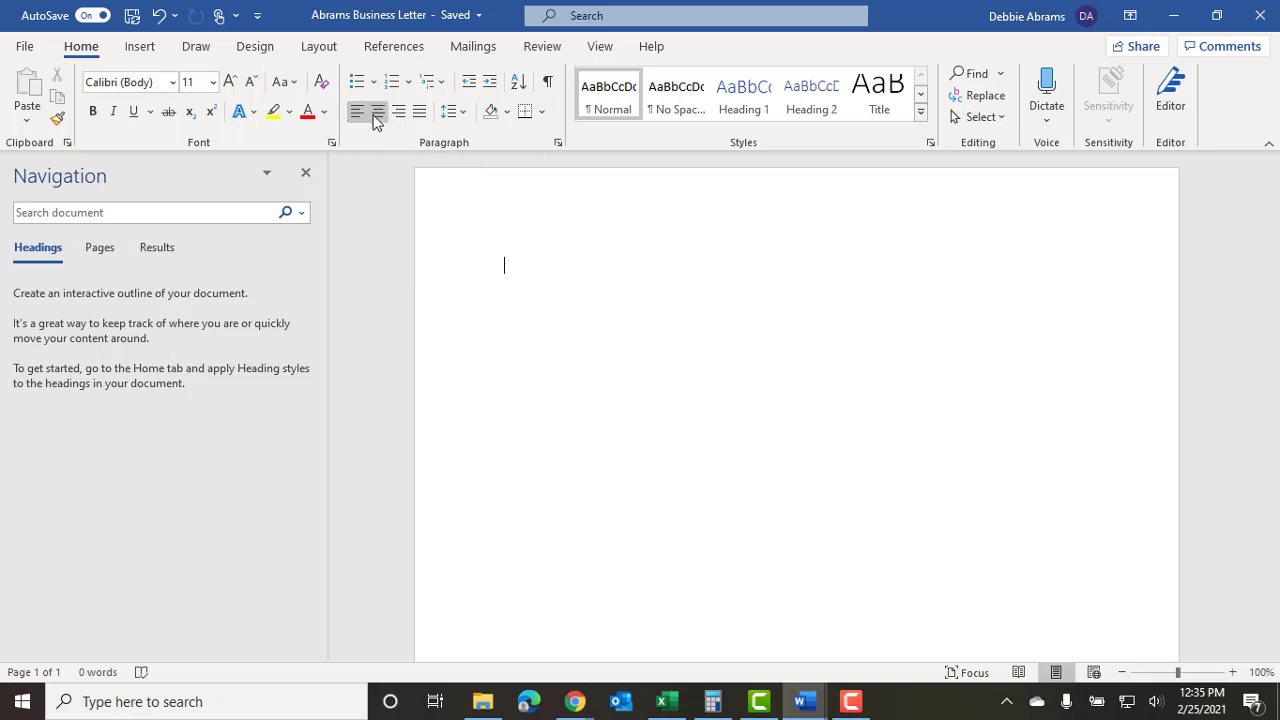
left_click(378, 116)
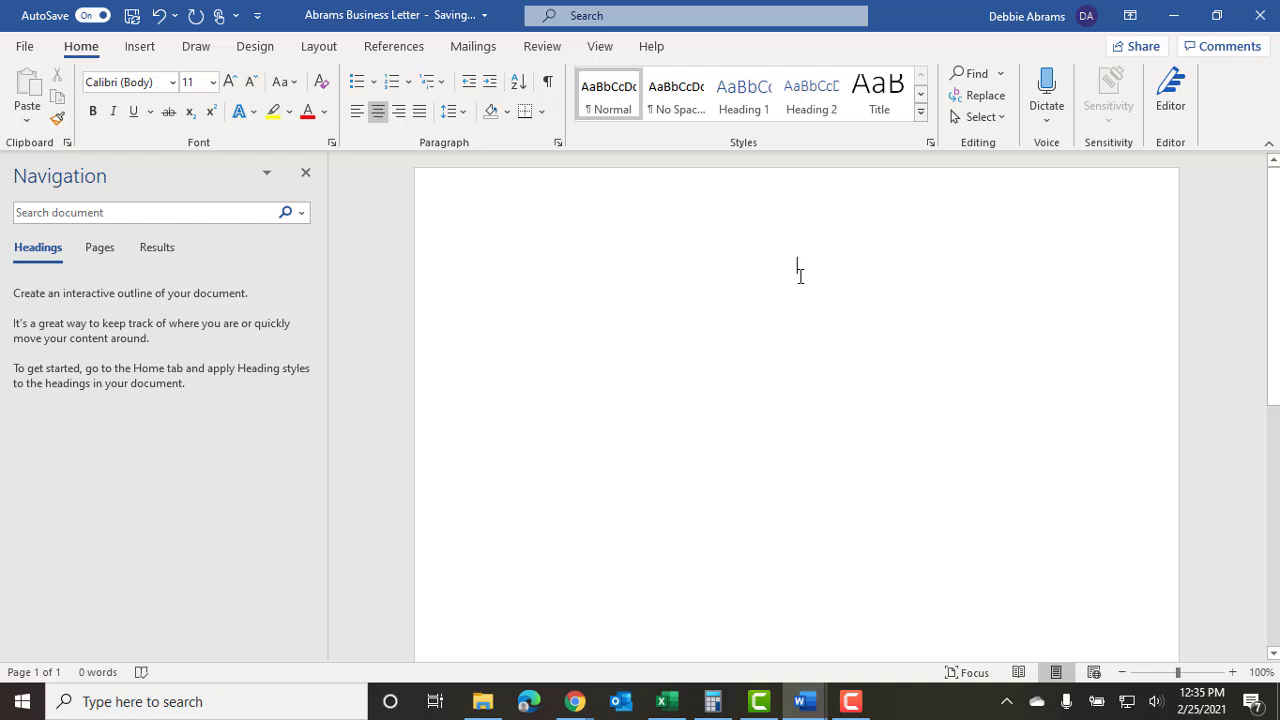
left_click(398, 112)
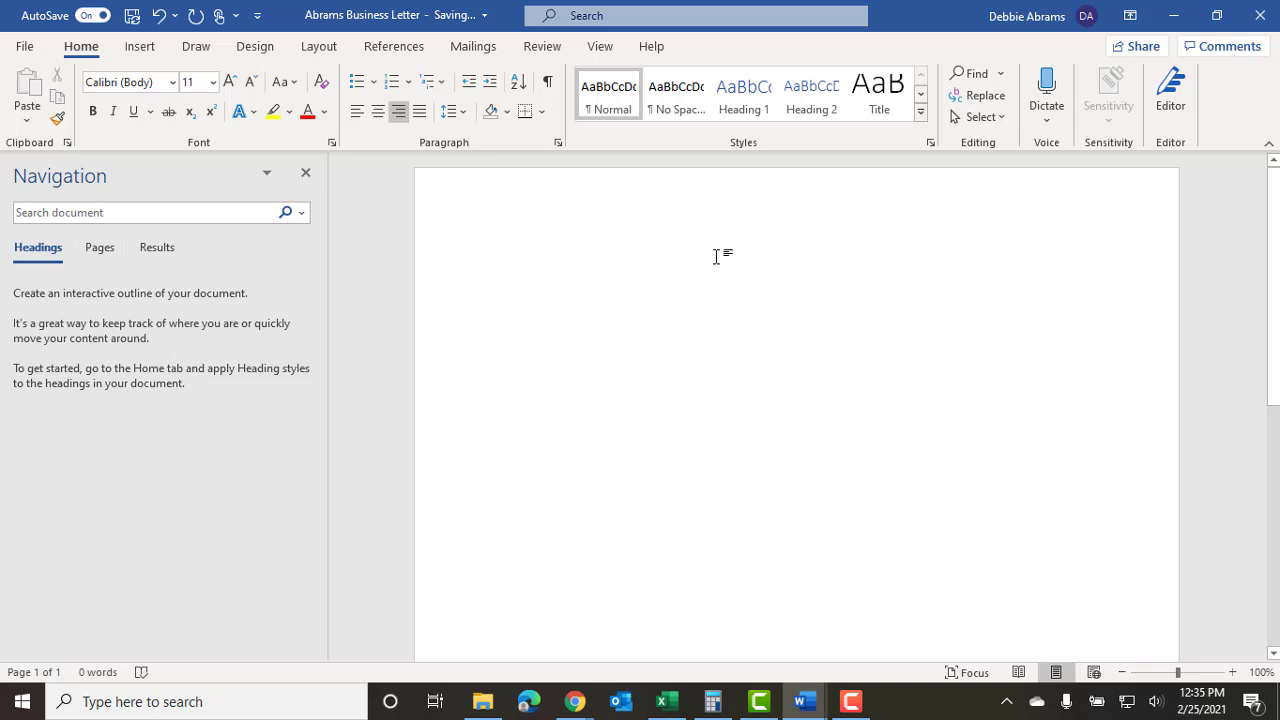
left_click(419, 112)
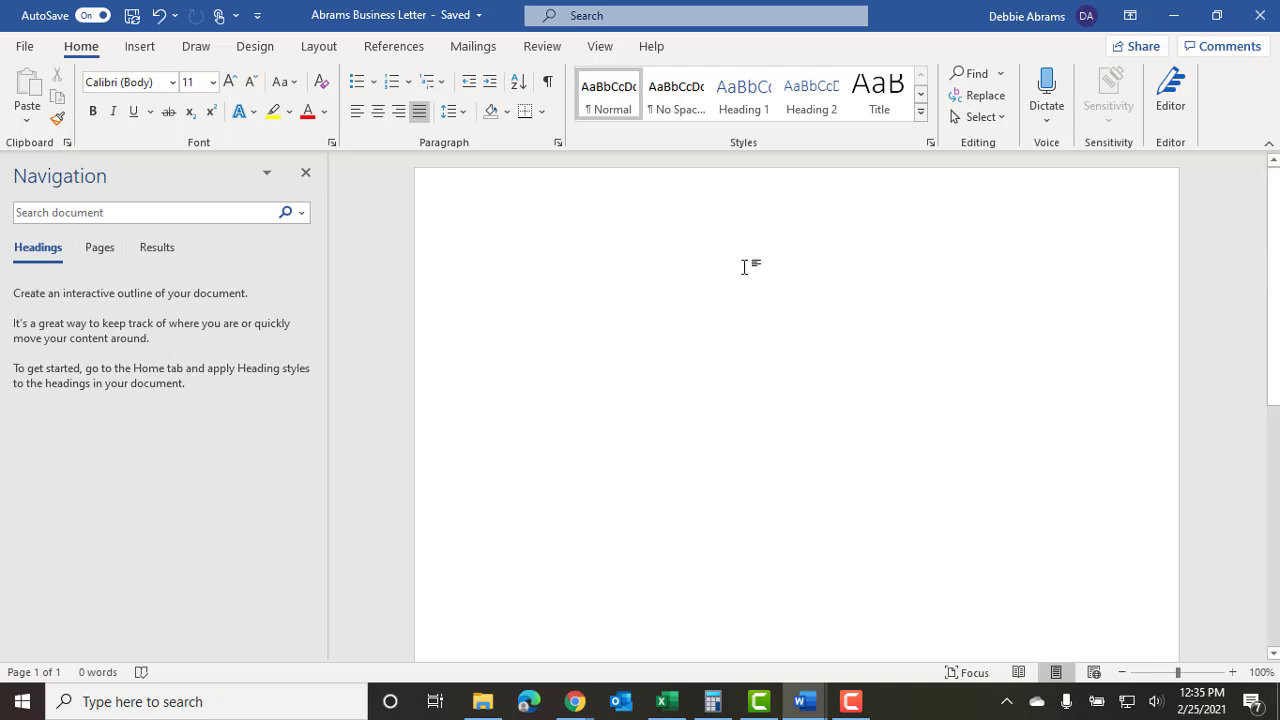
Set the letter back to left alignment and bring up the assignment instructions.
left_click(356, 114)
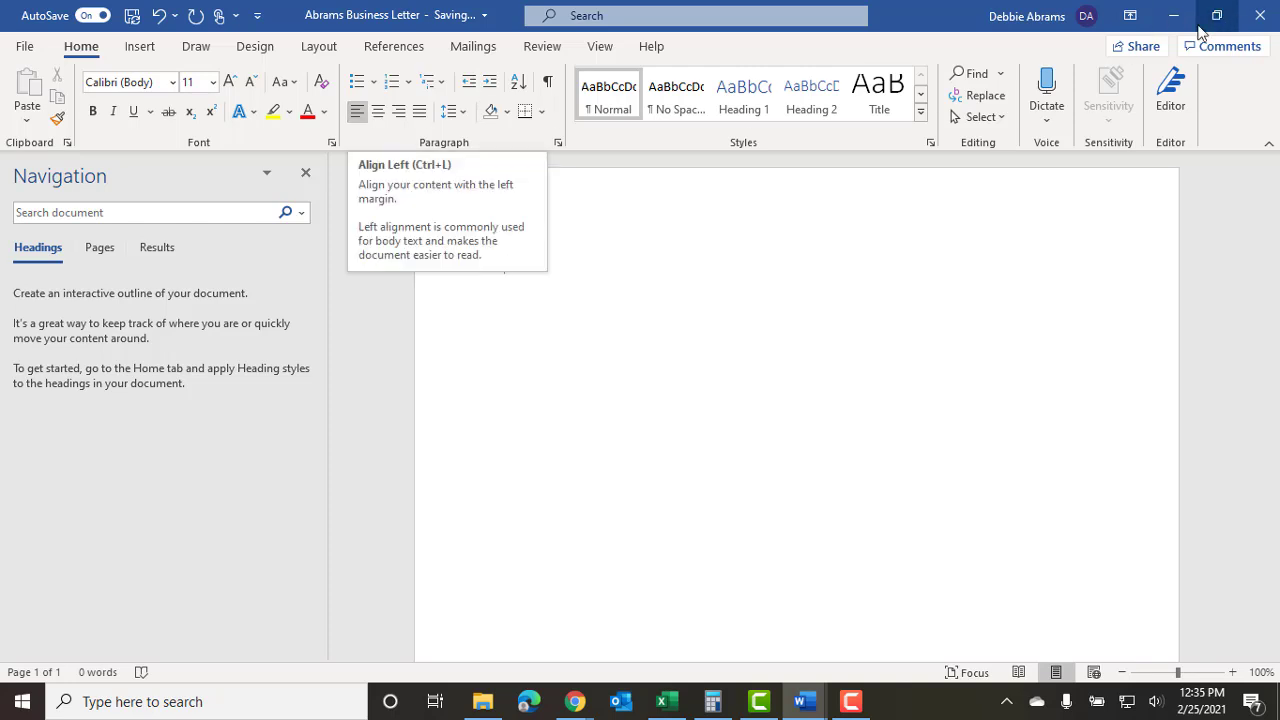
mouse_move(806, 696)
left_click(737, 657)
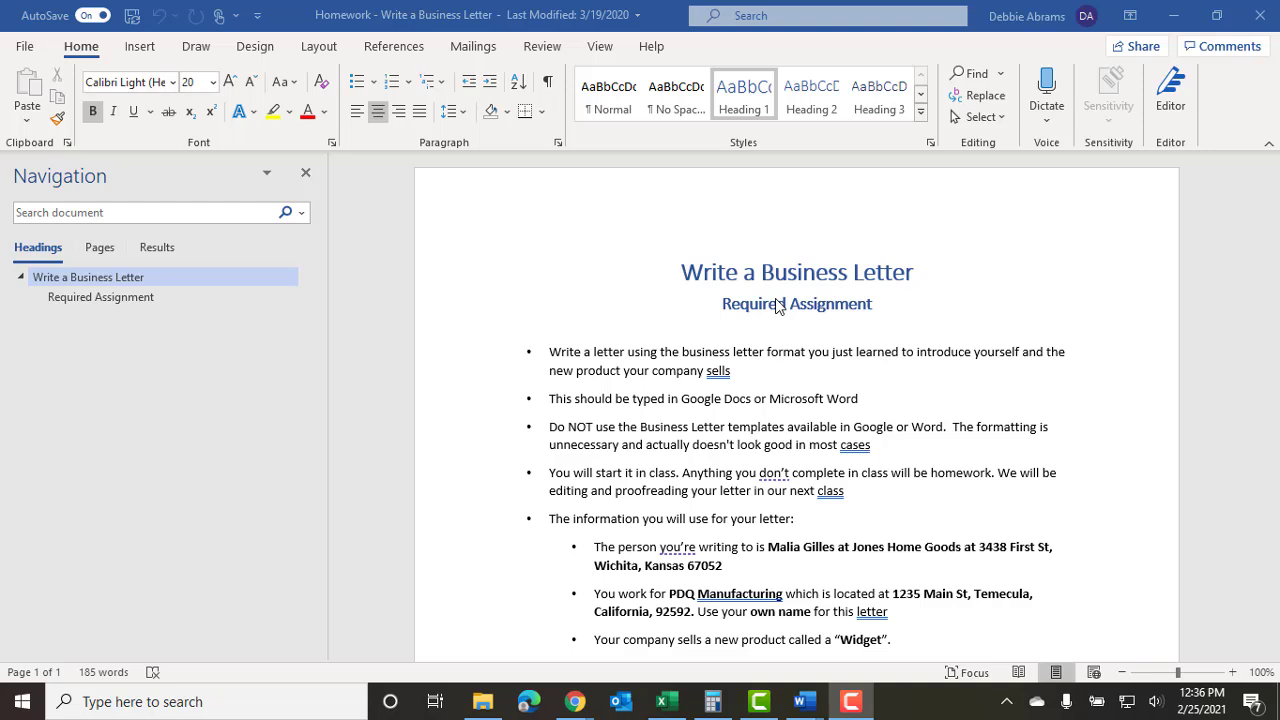
Scroll through the assignment instructions and bring the Homework document up again.
scroll(778, 305, "down", 1)
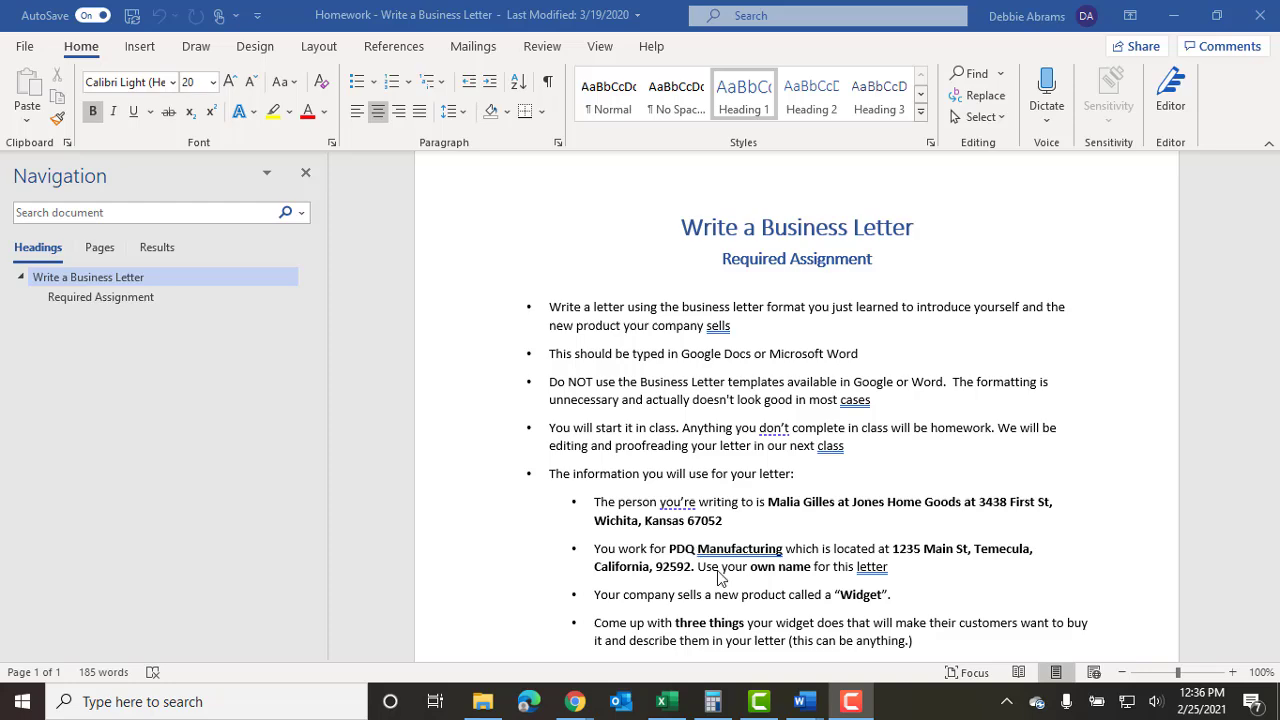
scroll(722, 577, "down", 1)
scroll(722, 577, "down", 2)
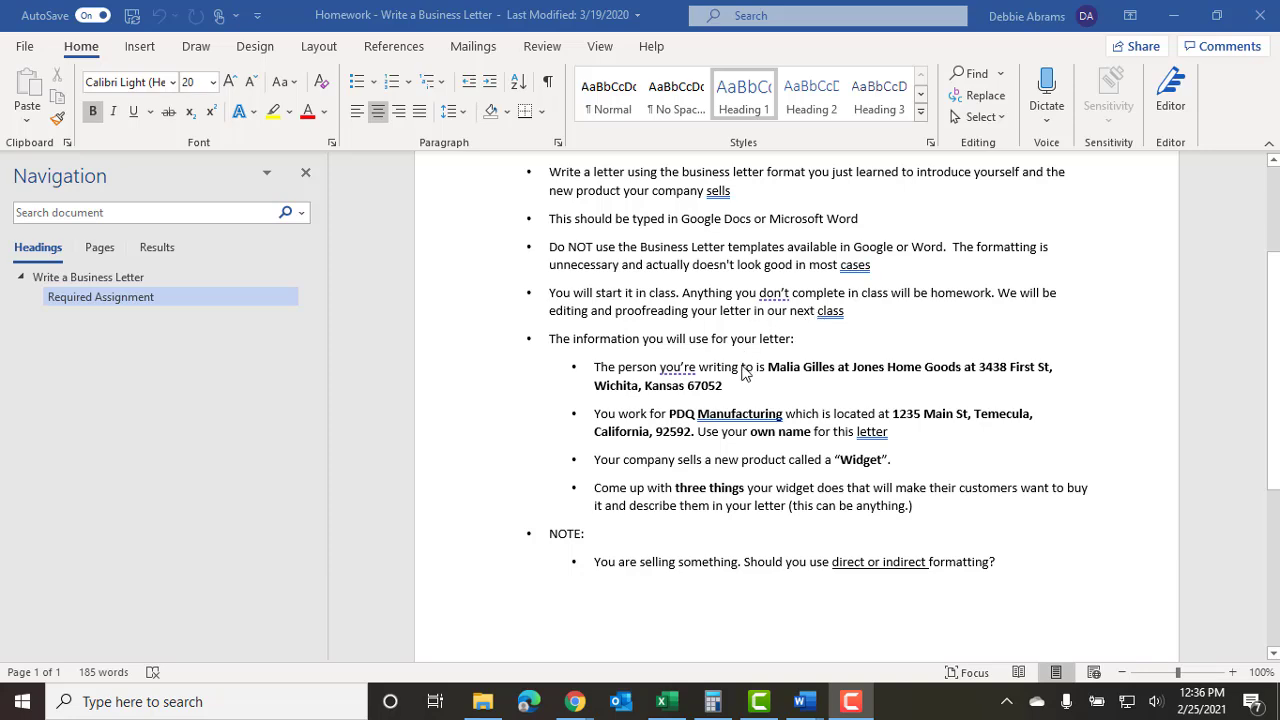
key("alt+Tab")
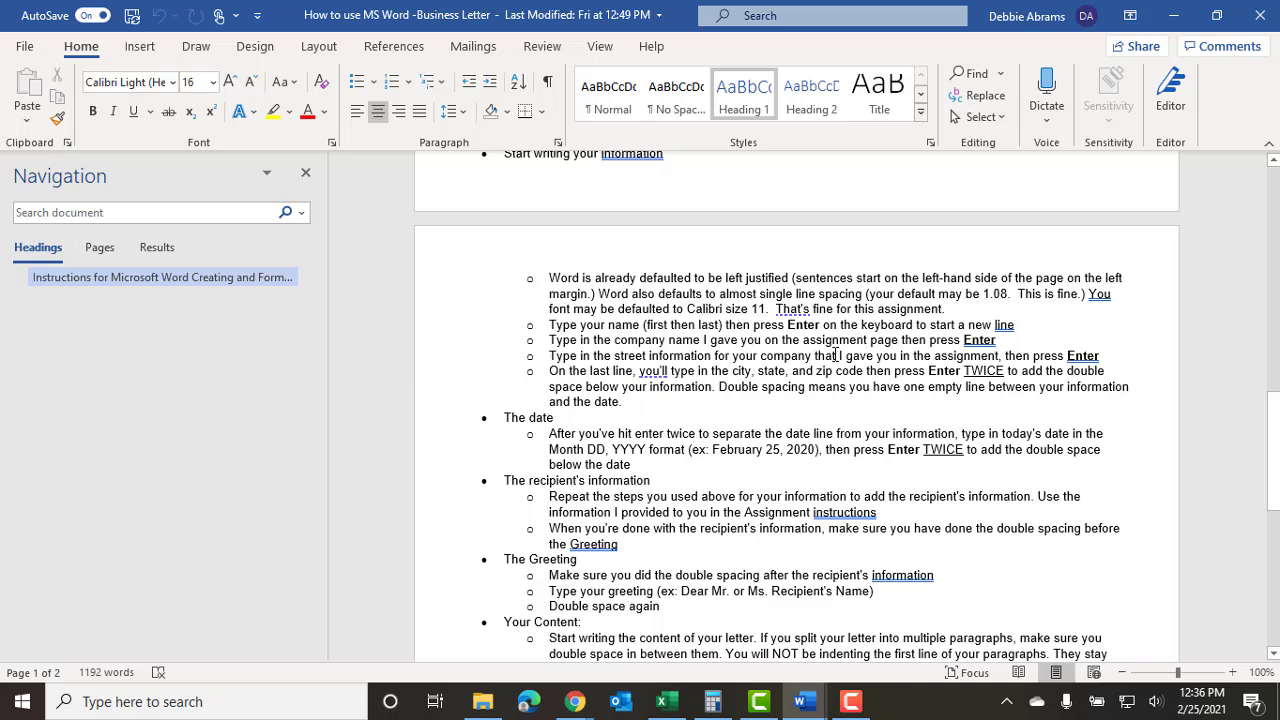
mouse_move(803, 697)
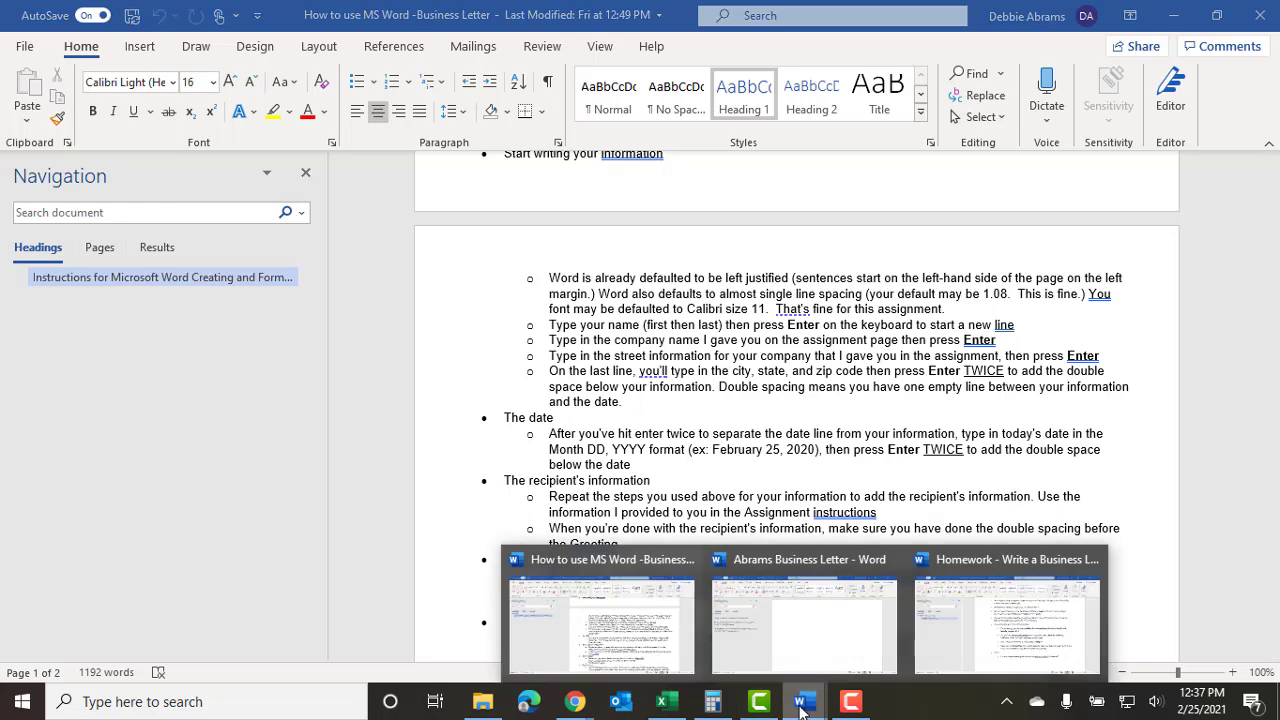
left_click(935, 650)
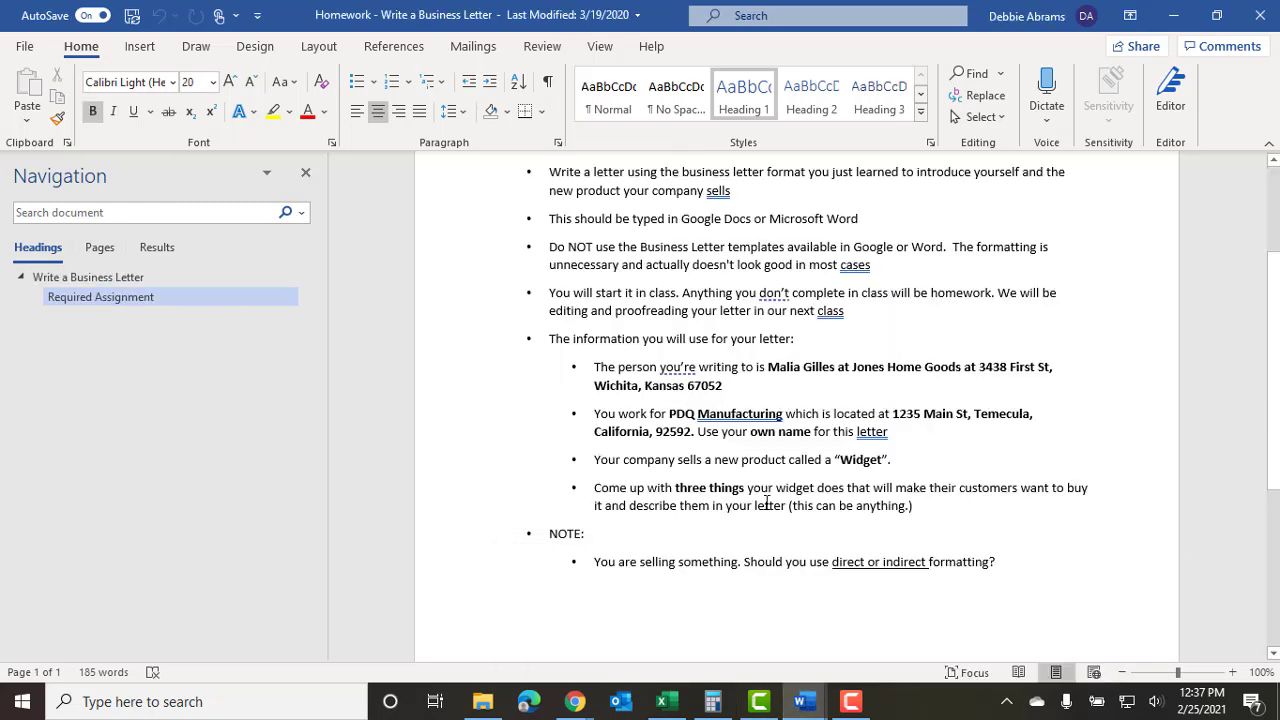
Review the instructions once more, then return to the blank business letter.
scroll(654, 370, "up", 5)
scroll(654, 370, "down", 1)
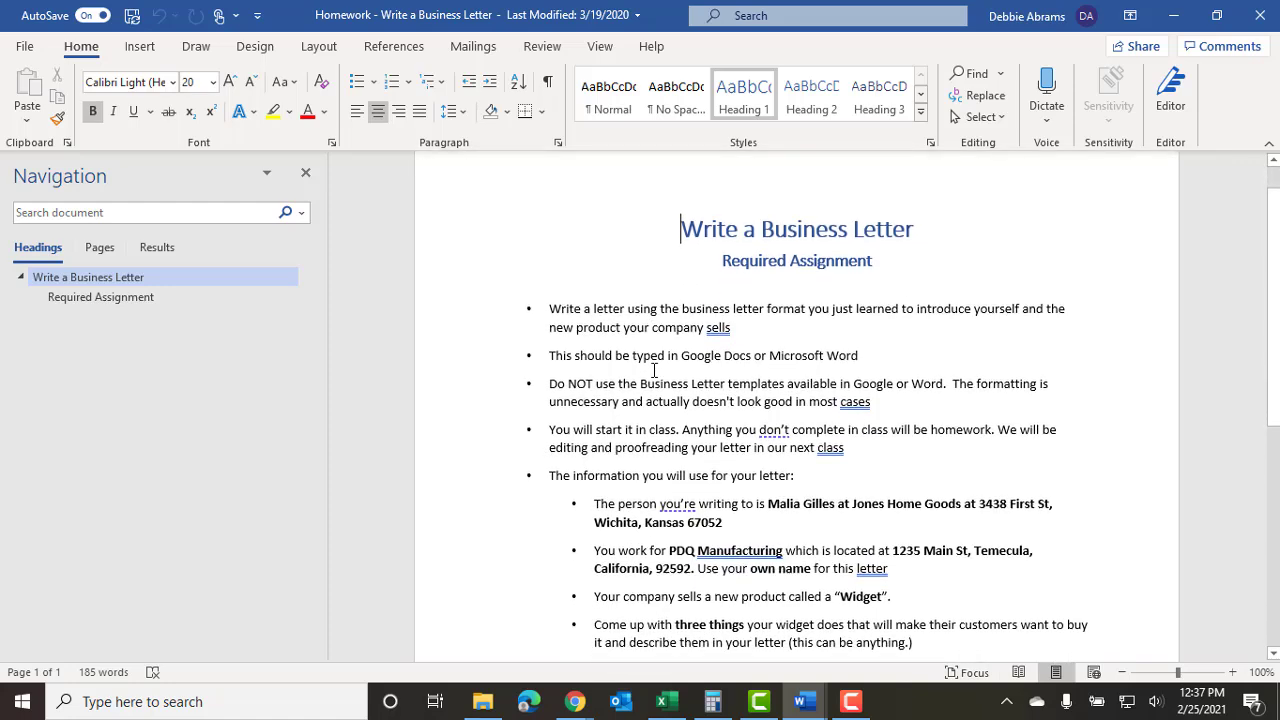
scroll(654, 370, "down", 2)
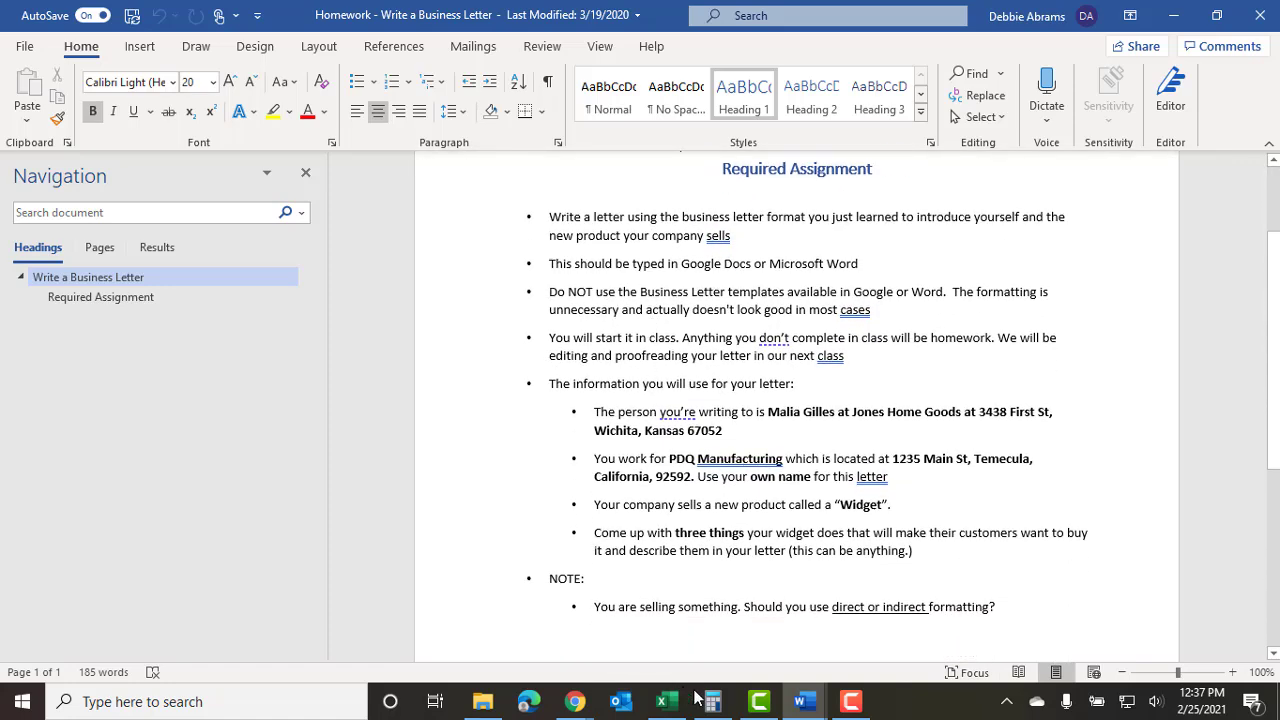
mouse_move(805, 700)
left_click(820, 660)
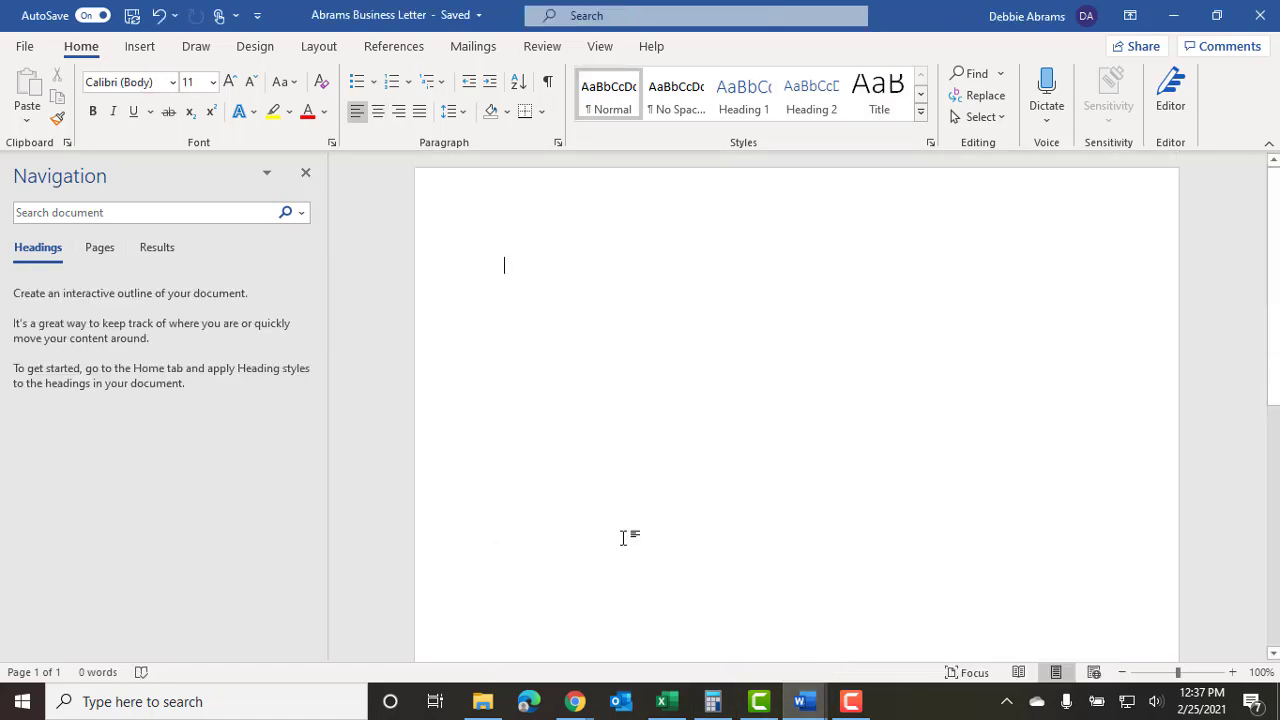
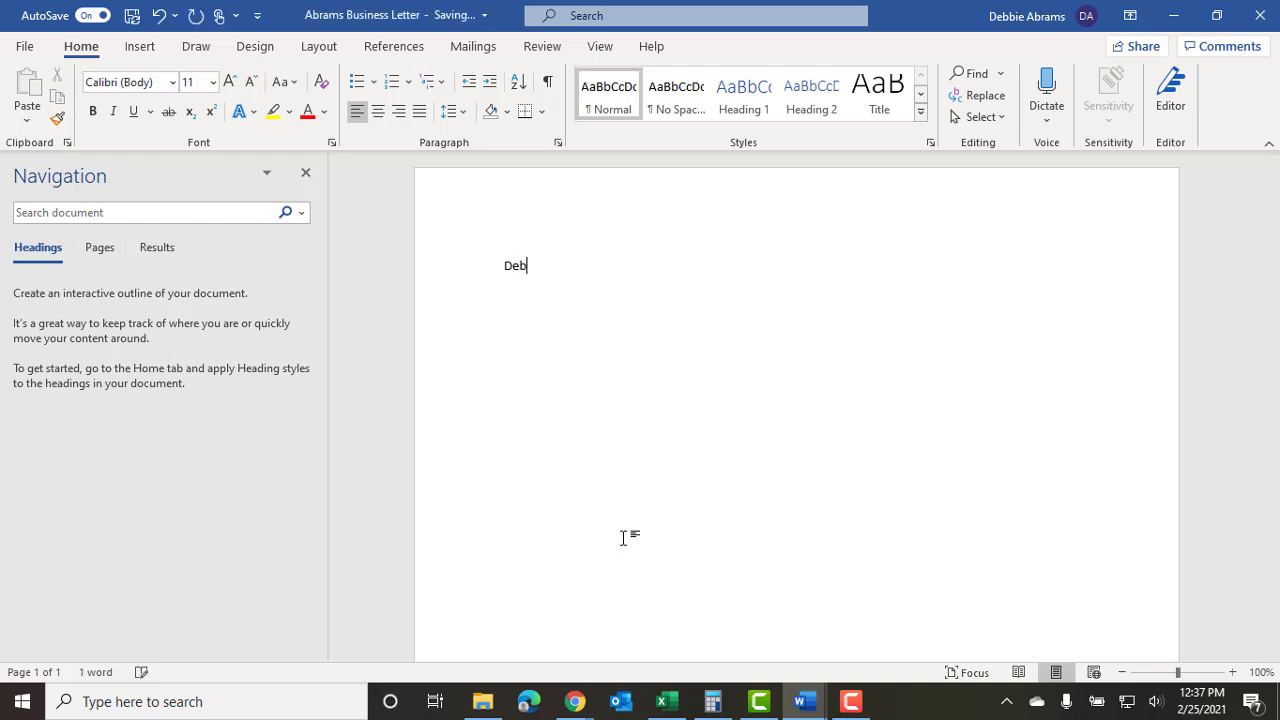
Type the writer's full name as the first sender line, checking the instructions for company details.
key("Return")
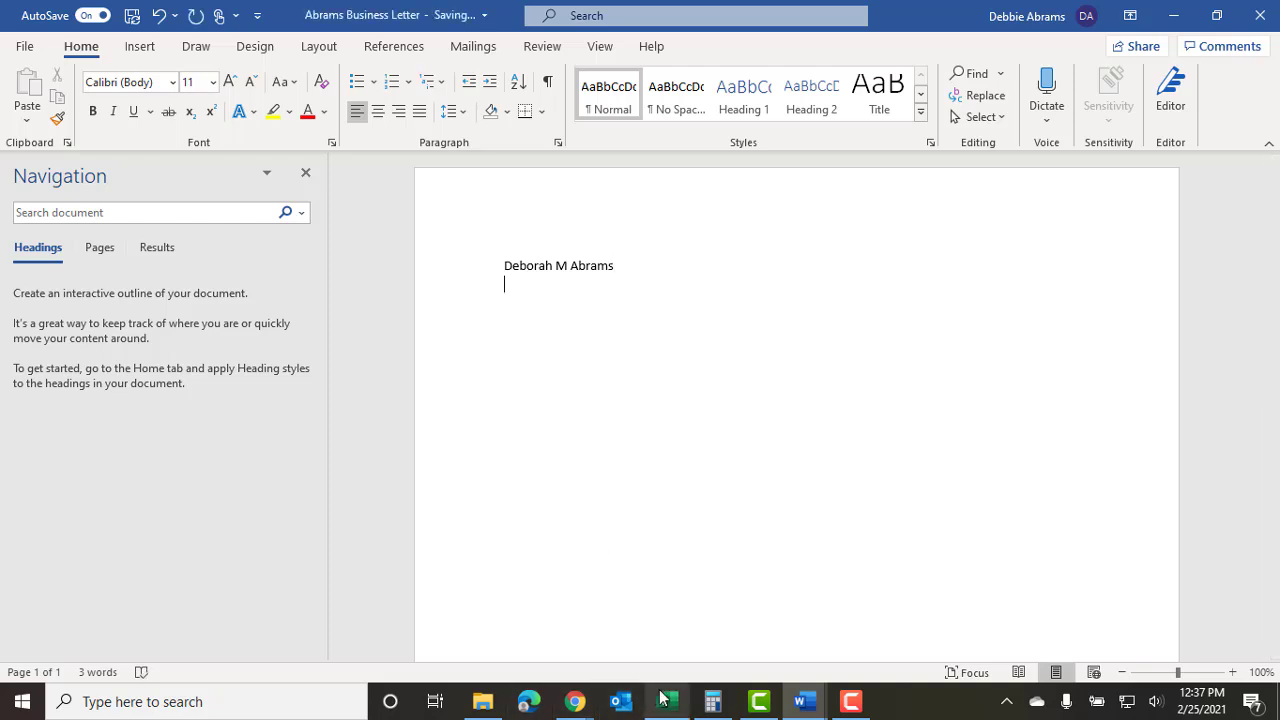
mouse_move(662, 697)
mouse_move(802, 700)
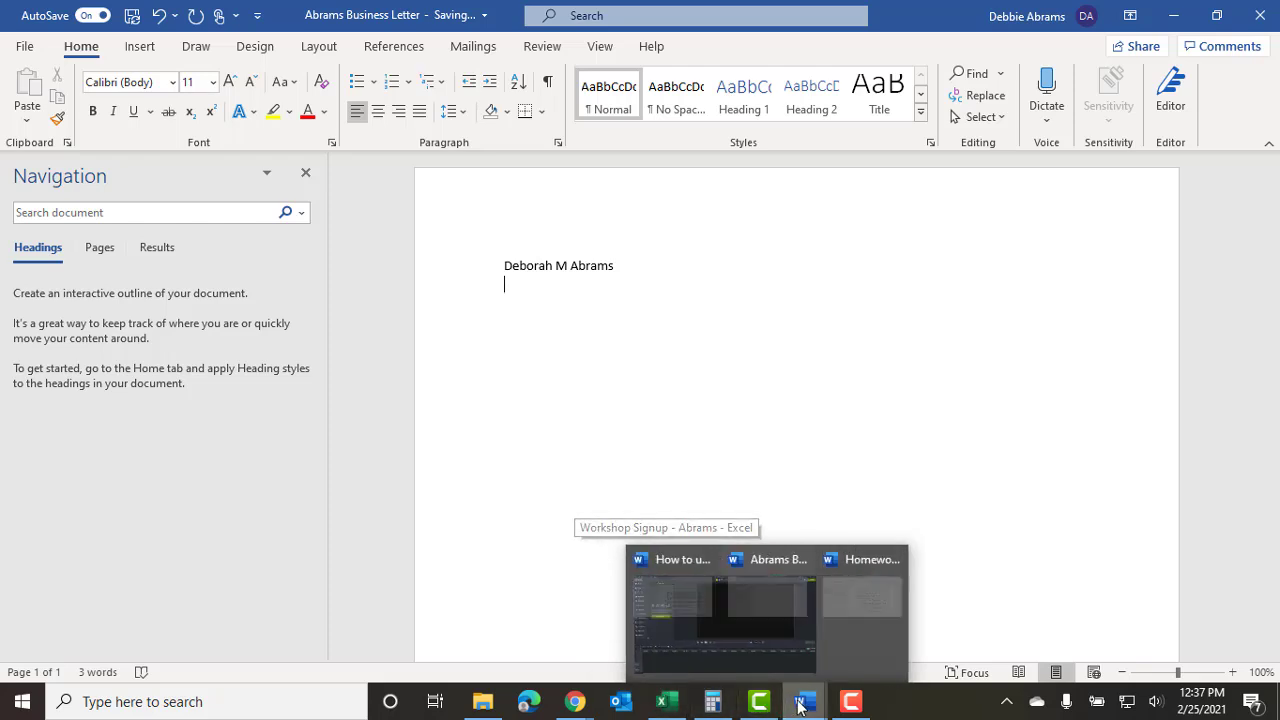
left_click(1018, 636)
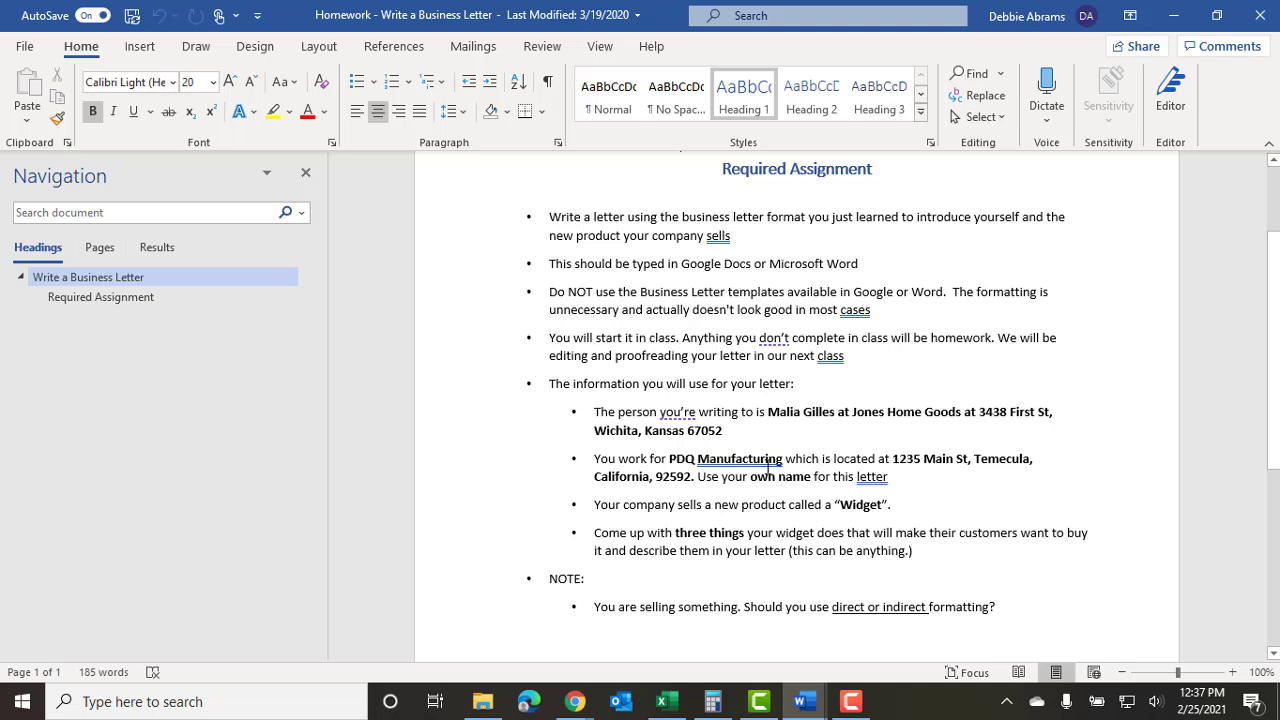
mouse_move(808, 705)
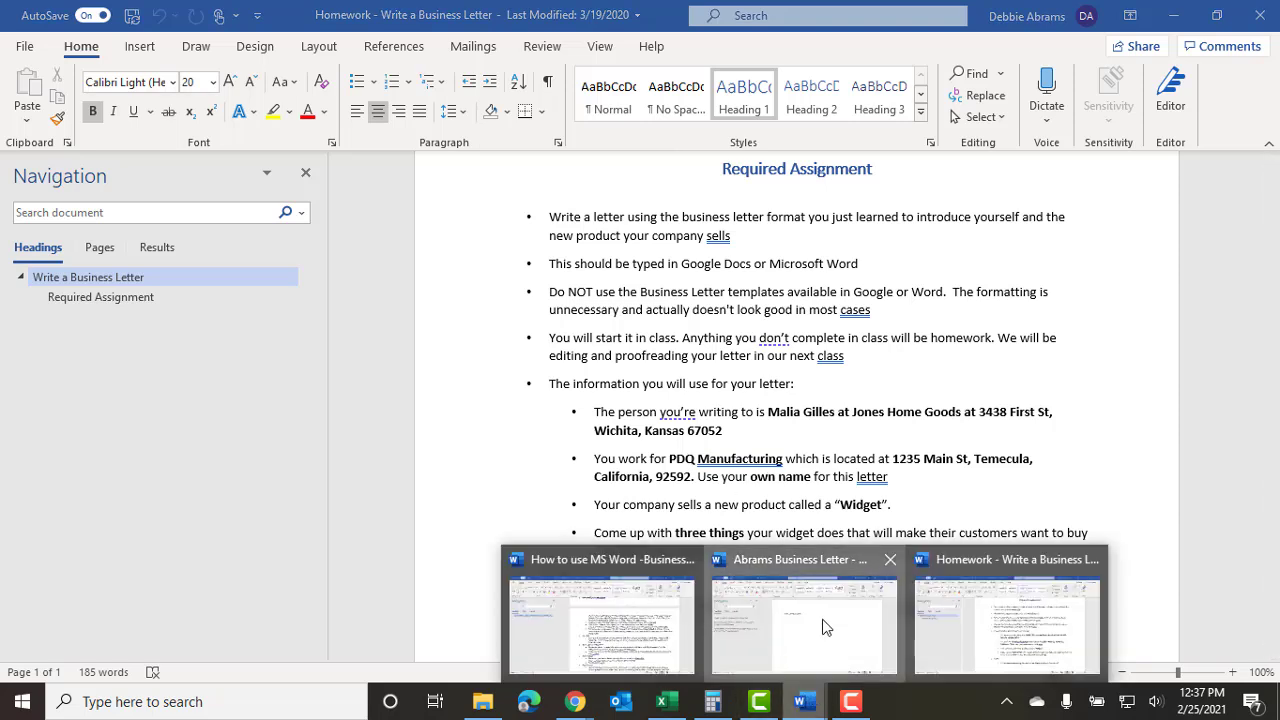
left_click(800, 600)
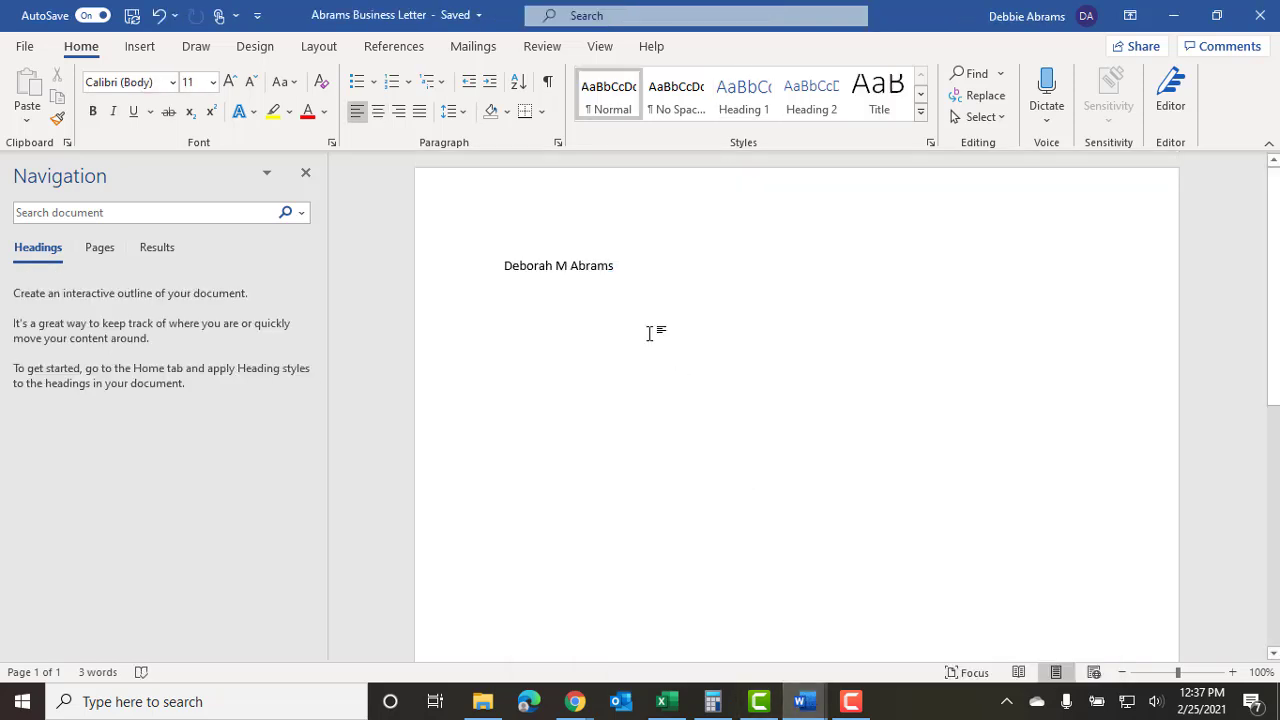
Add PDQ Manufacturing on the second line, then review the how-to guide and instructions.
type("PDQ Manufacturing")
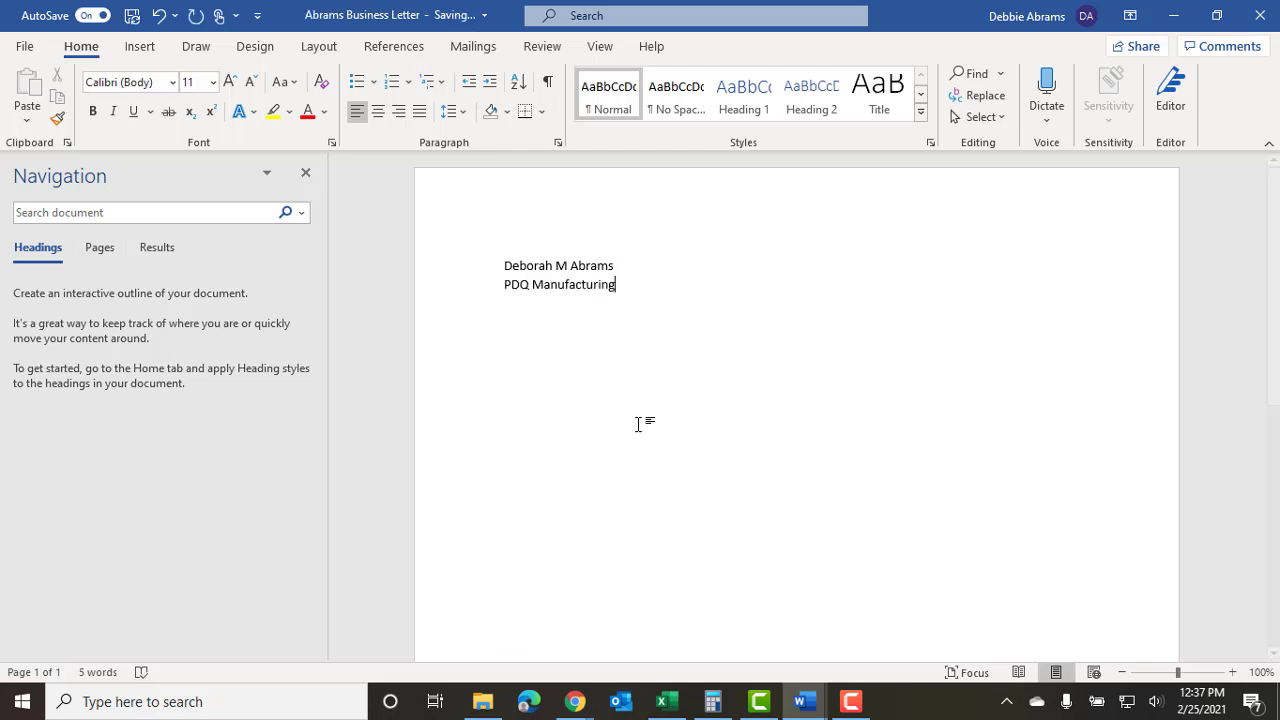
mouse_move(800, 703)
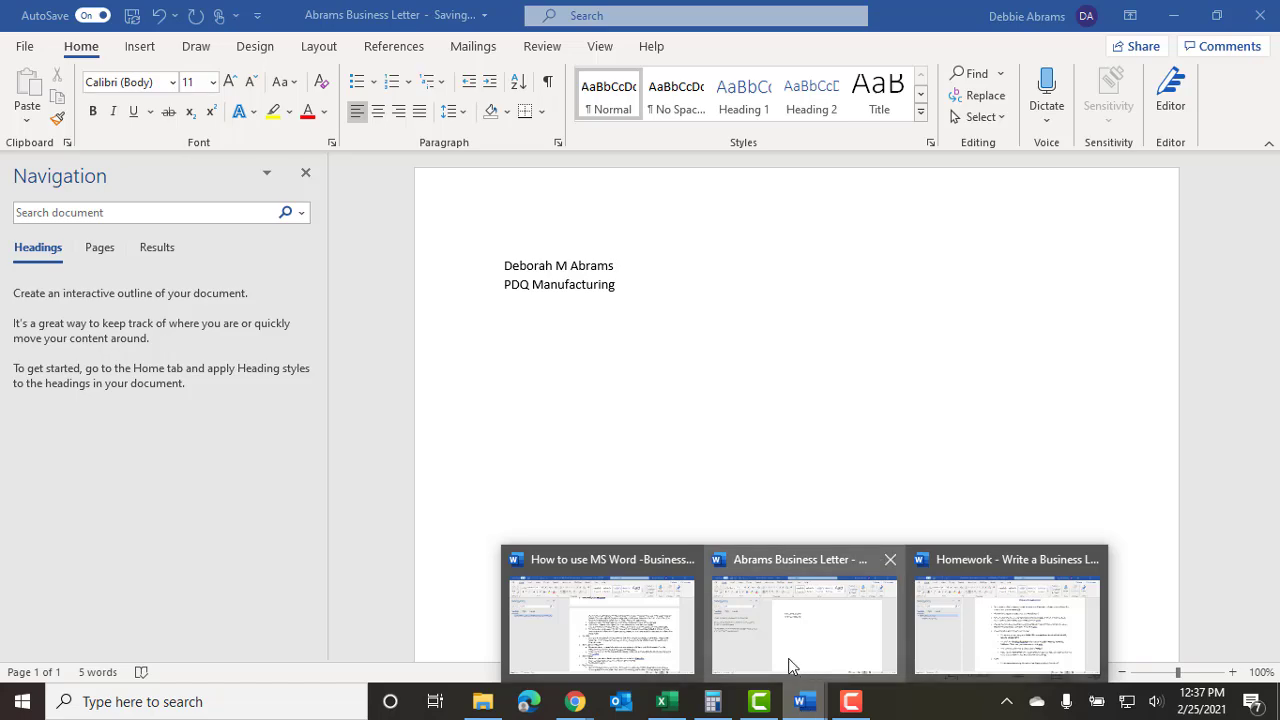
left_click(645, 638)
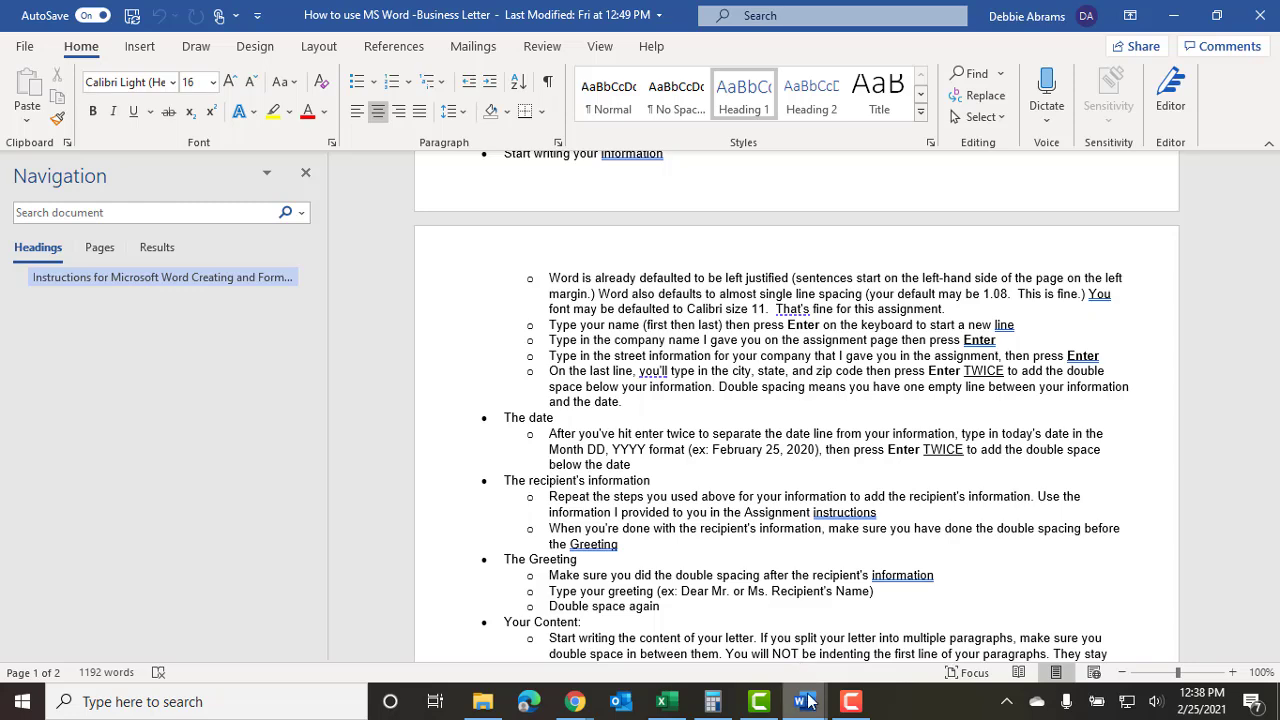
mouse_move(806, 695)
left_click(1006, 620)
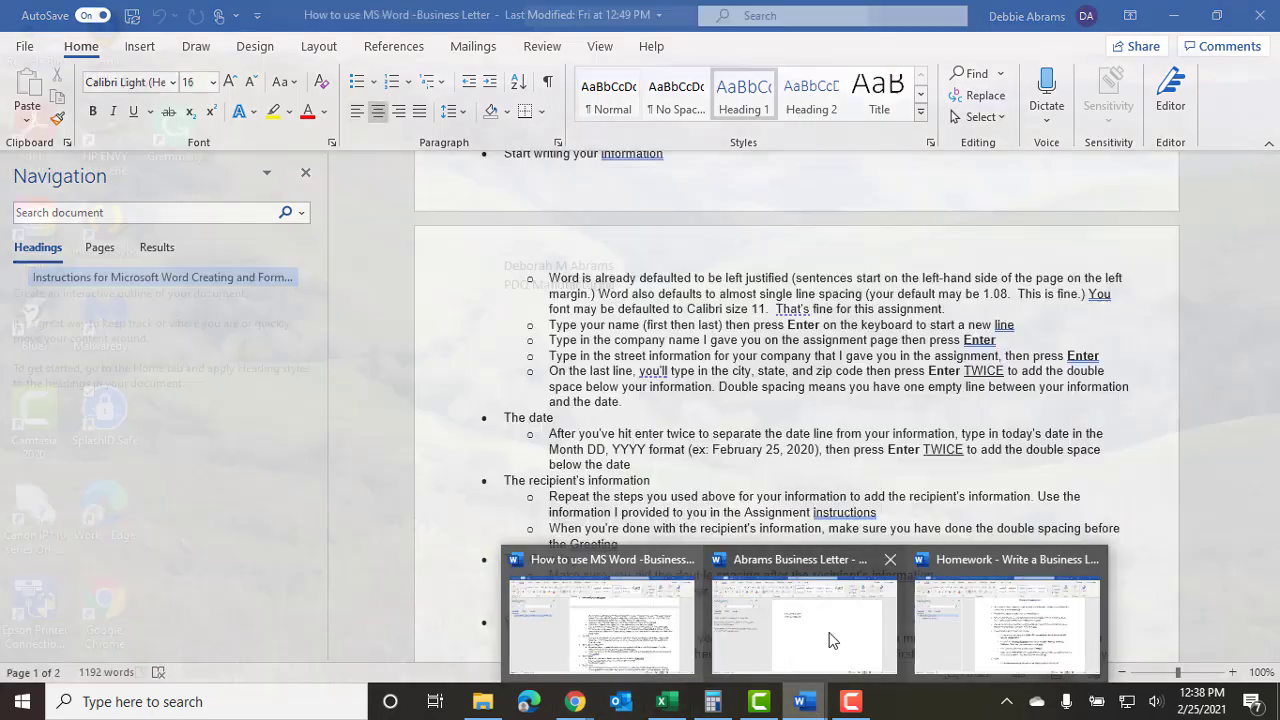
left_click(829, 634)
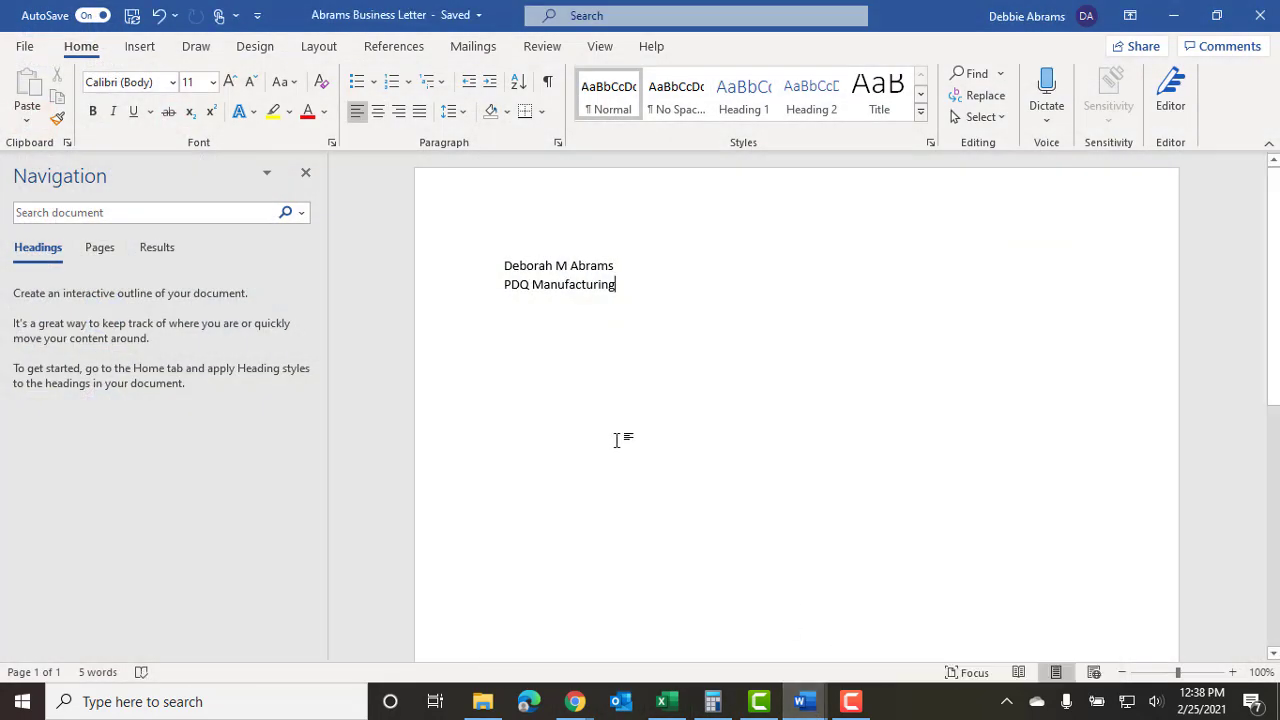
key("Return")
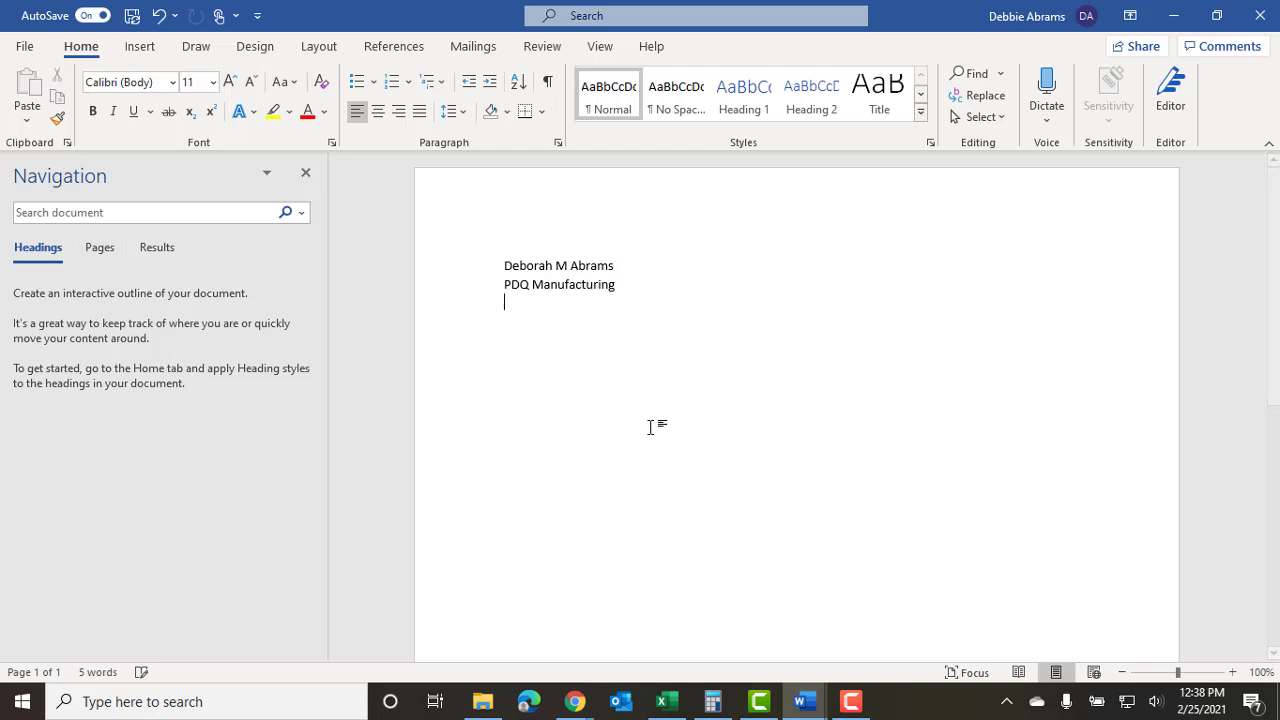
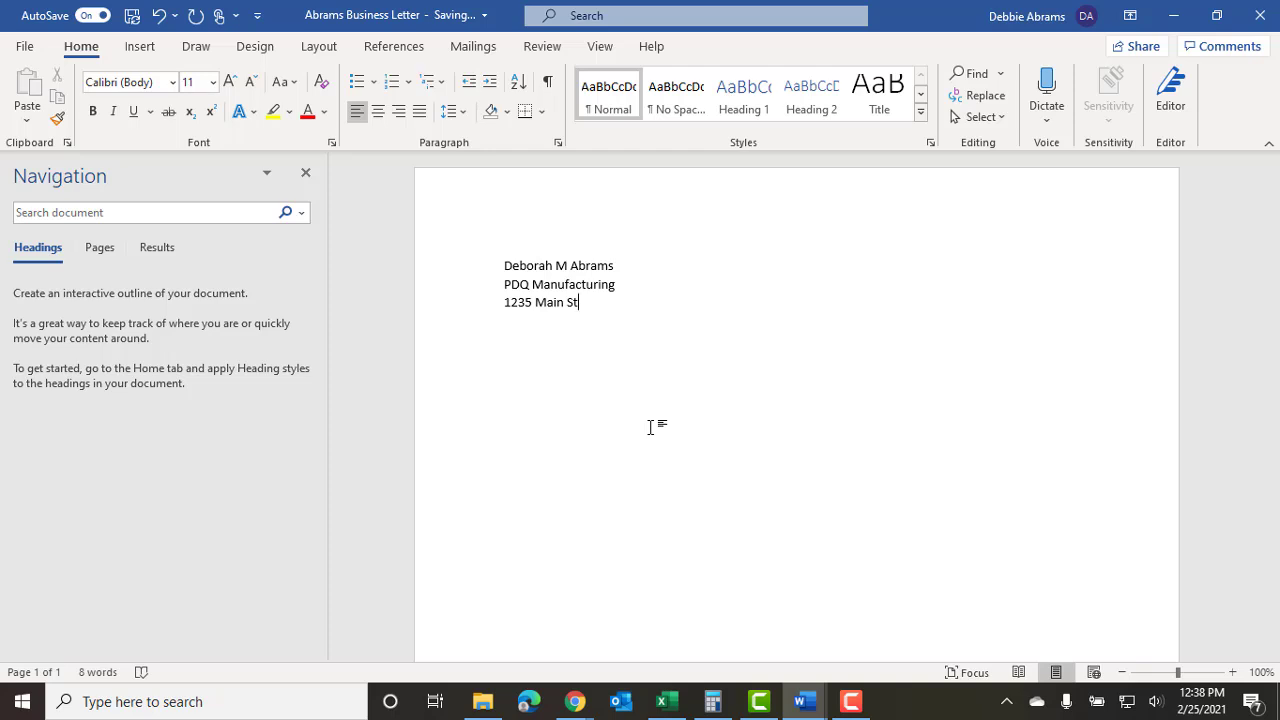
key("Return")
type("Temecula, CA")
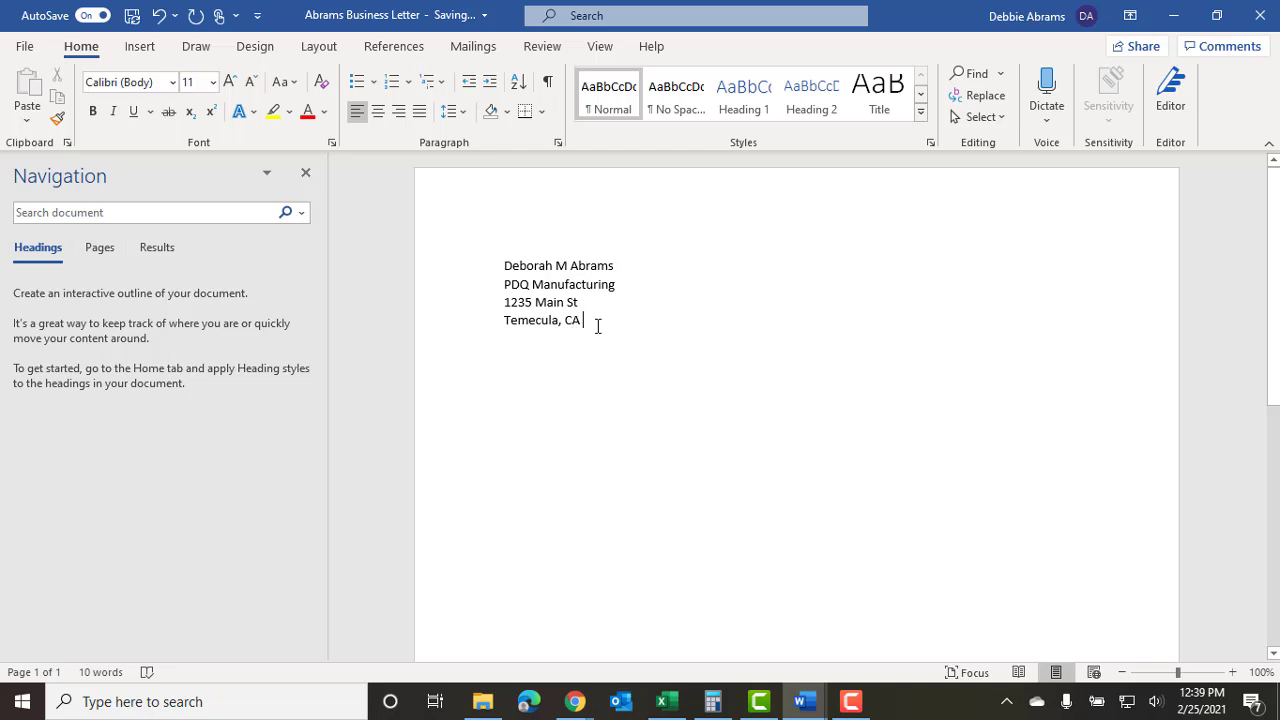
type("92592")
mouse_move(800, 706)
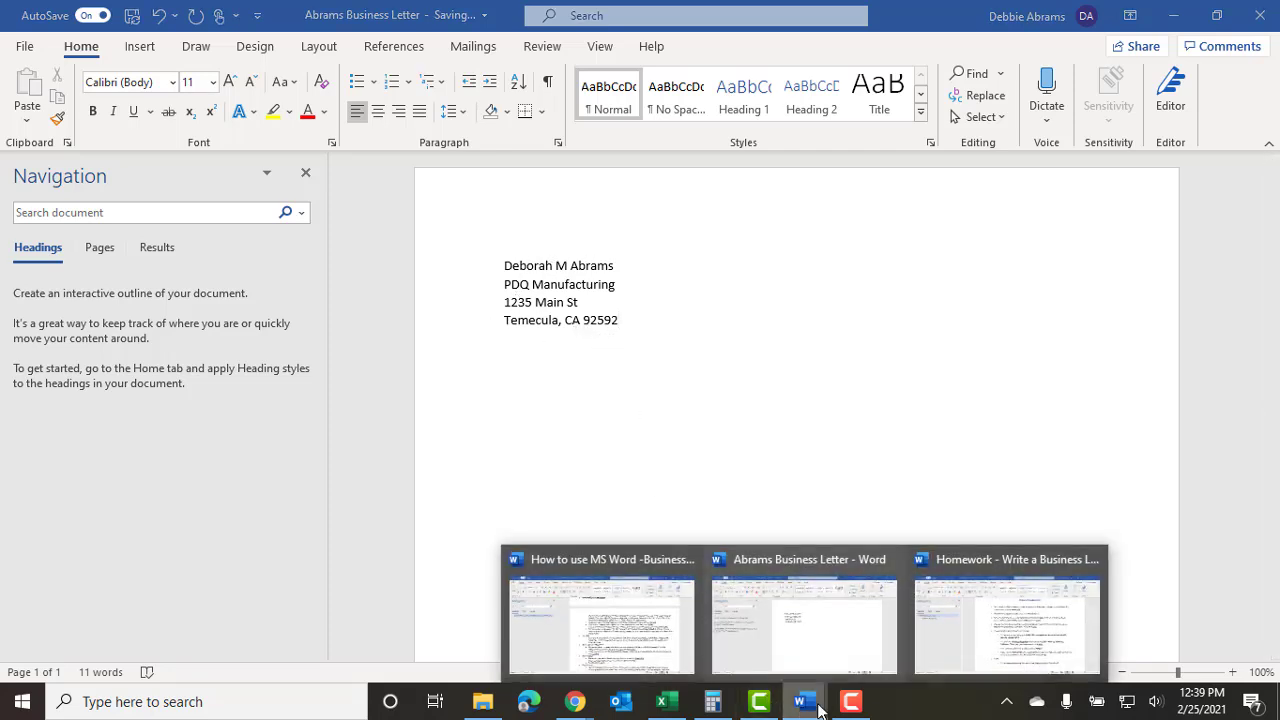
left_click(1027, 637)
left_click(626, 628)
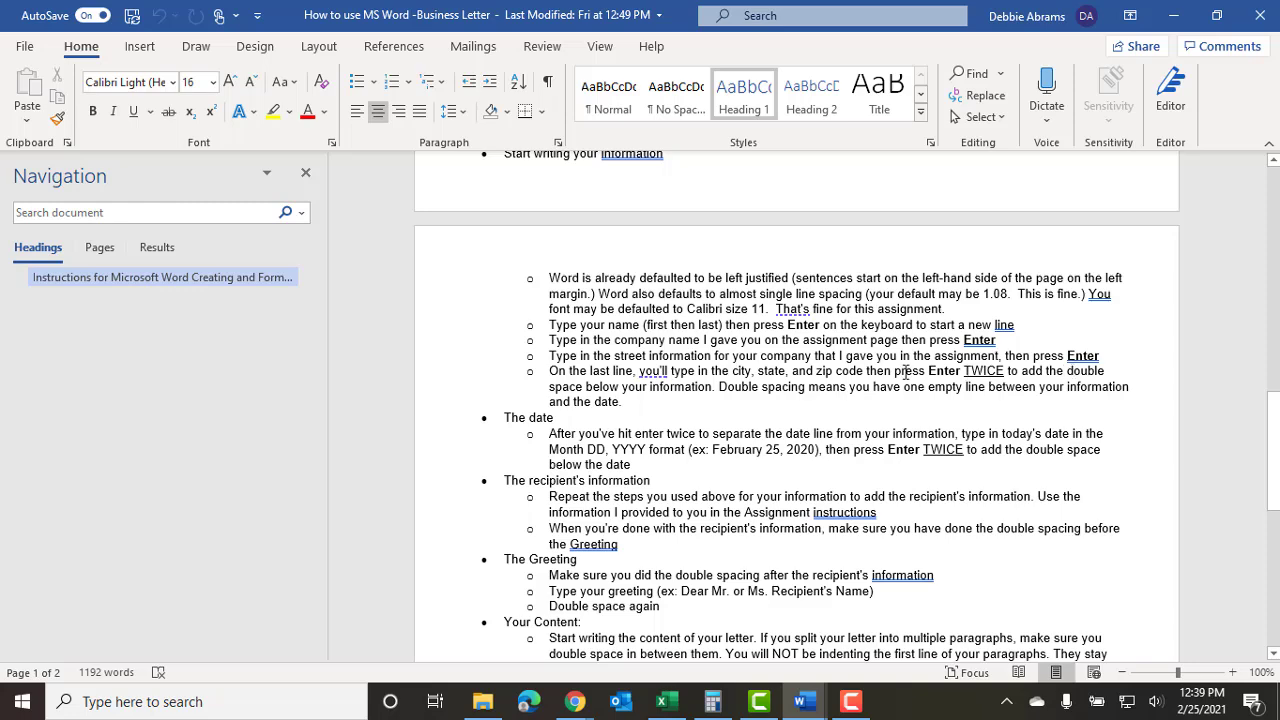
mouse_move(803, 700)
left_click(813, 658)
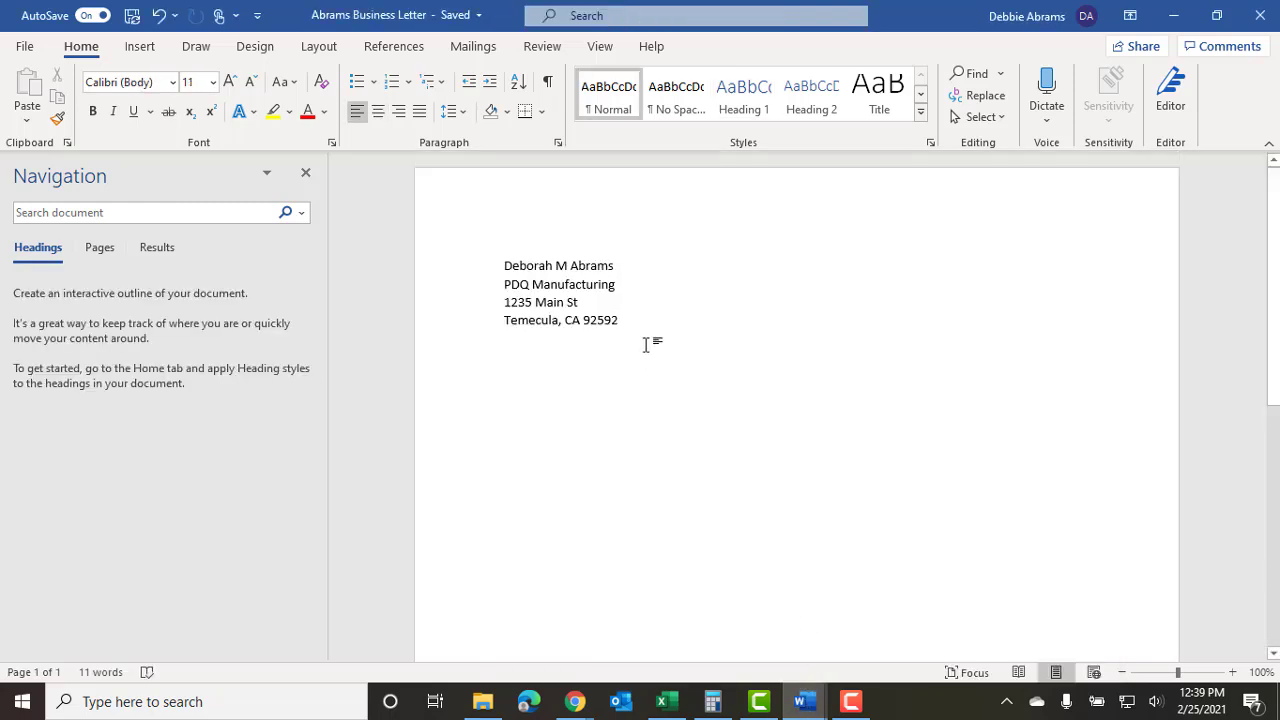
Enter the date February 25, 2021 with a blank line above and below it.
key("Return")
key("Return")
type("February 25, 2021")
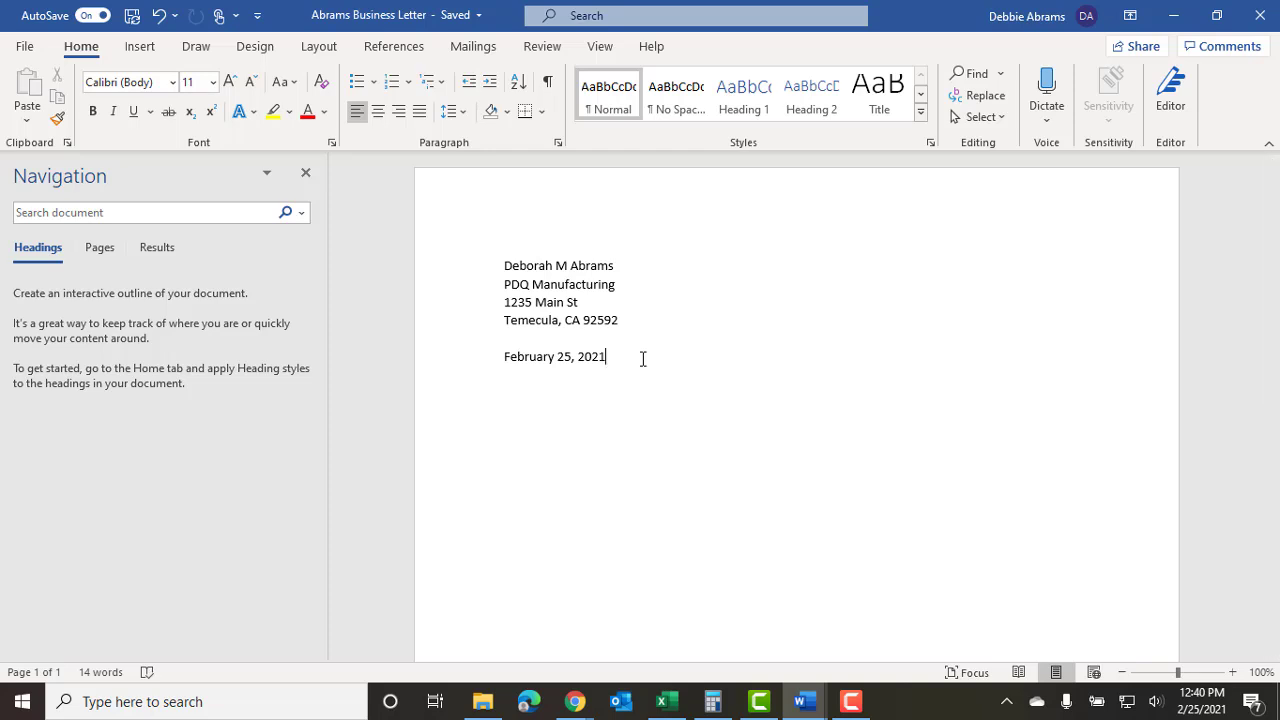
key("Return")
key("Return")
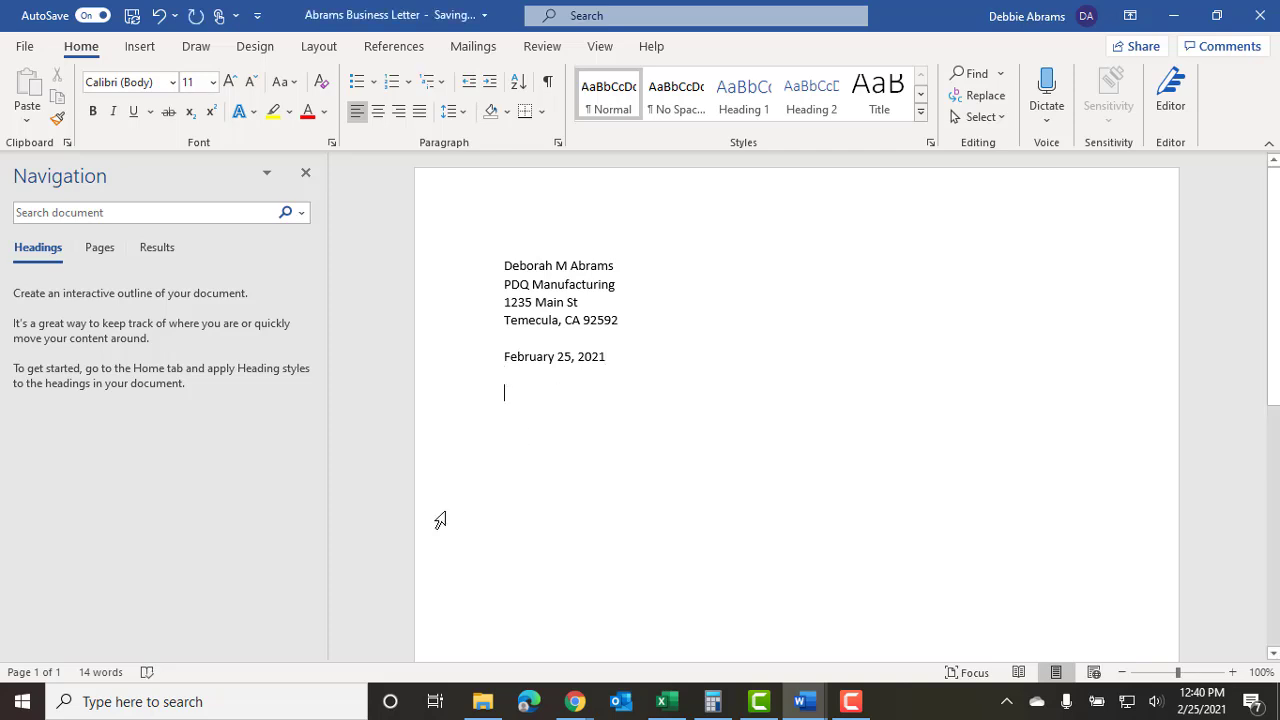
Check the assignment instructions for the recipient details and return to the letter.
mouse_move(795, 711)
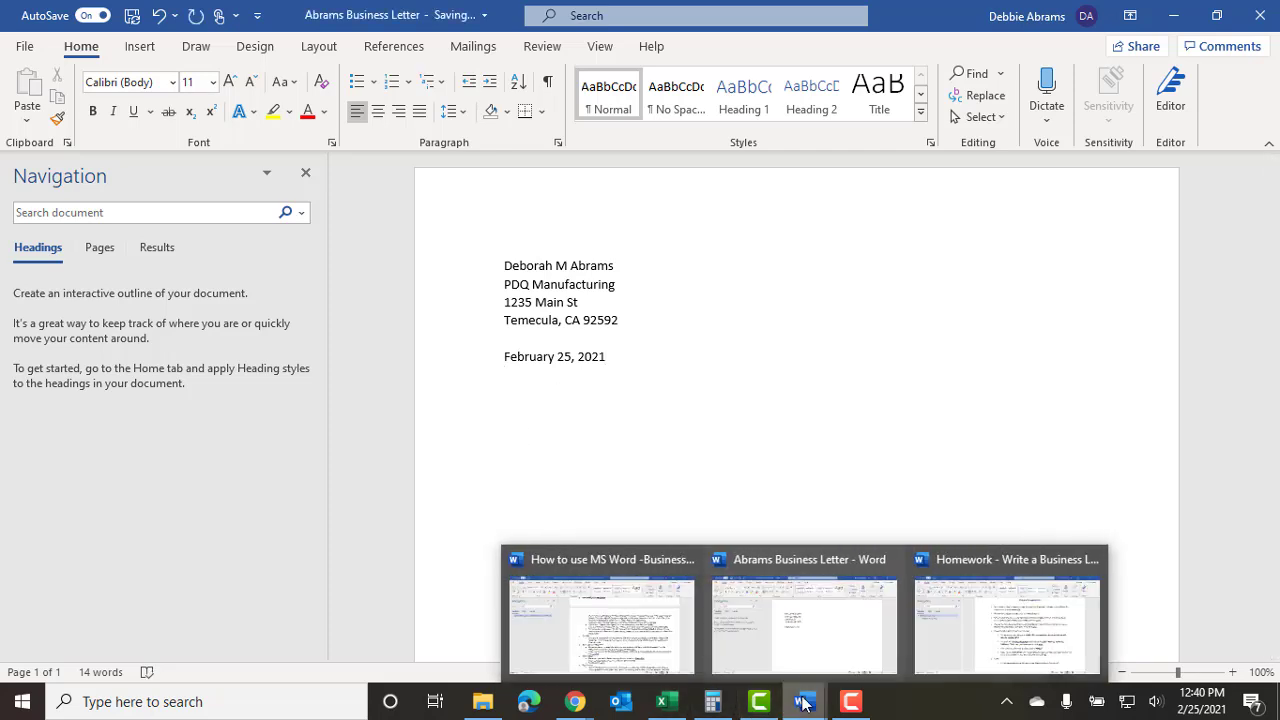
left_click(1005, 640)
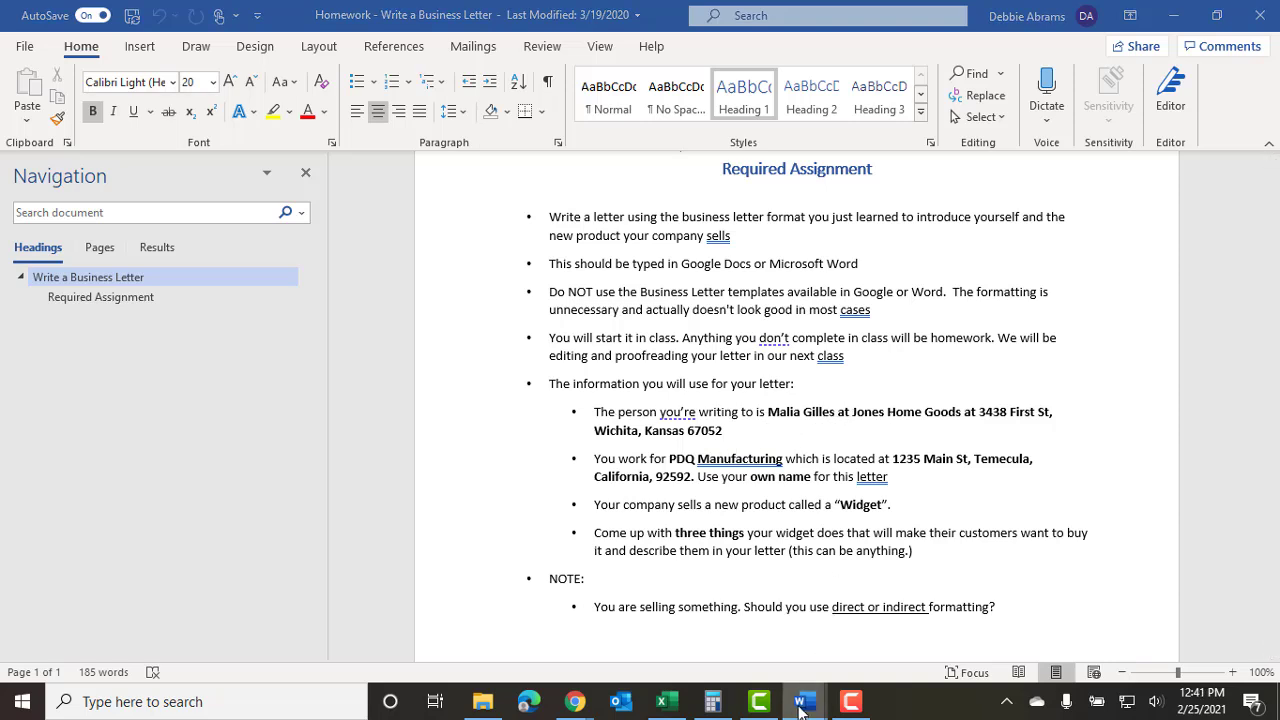
mouse_move(798, 707)
left_click(832, 640)
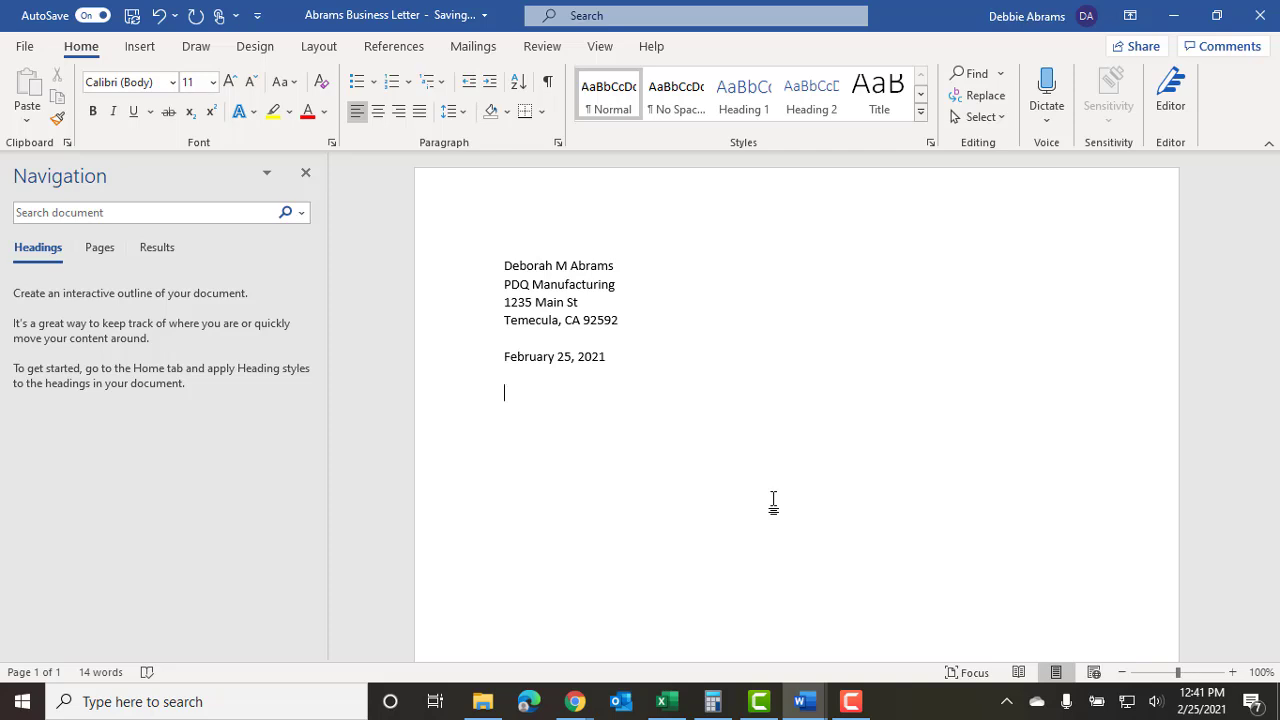
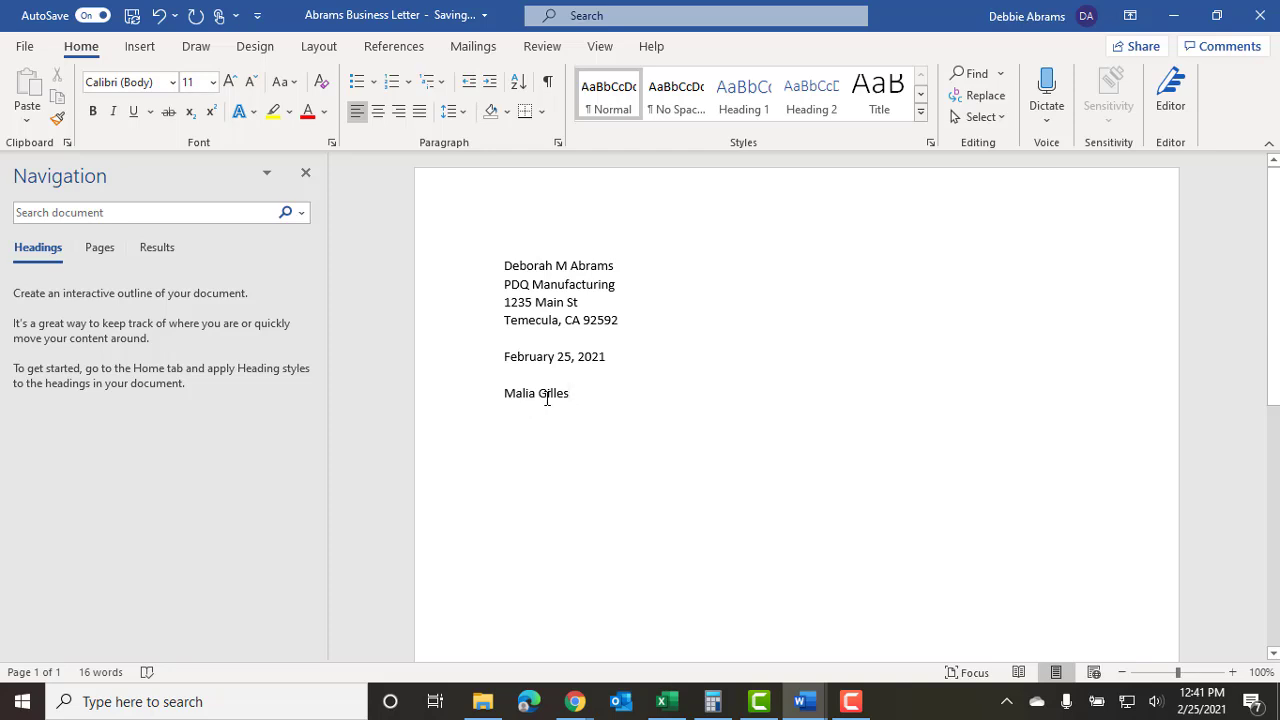
Type the recipient's full name below the date, verifying it against the instructions.
mouse_move(810, 705)
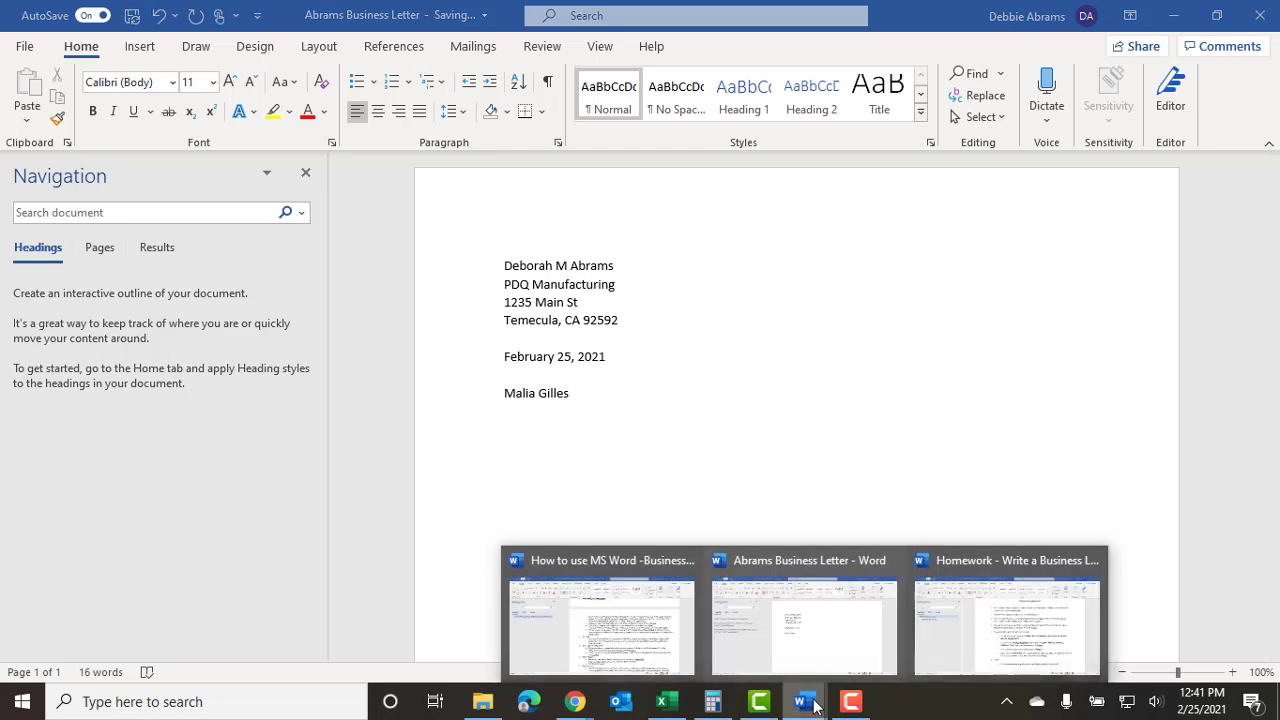
left_click(958, 598)
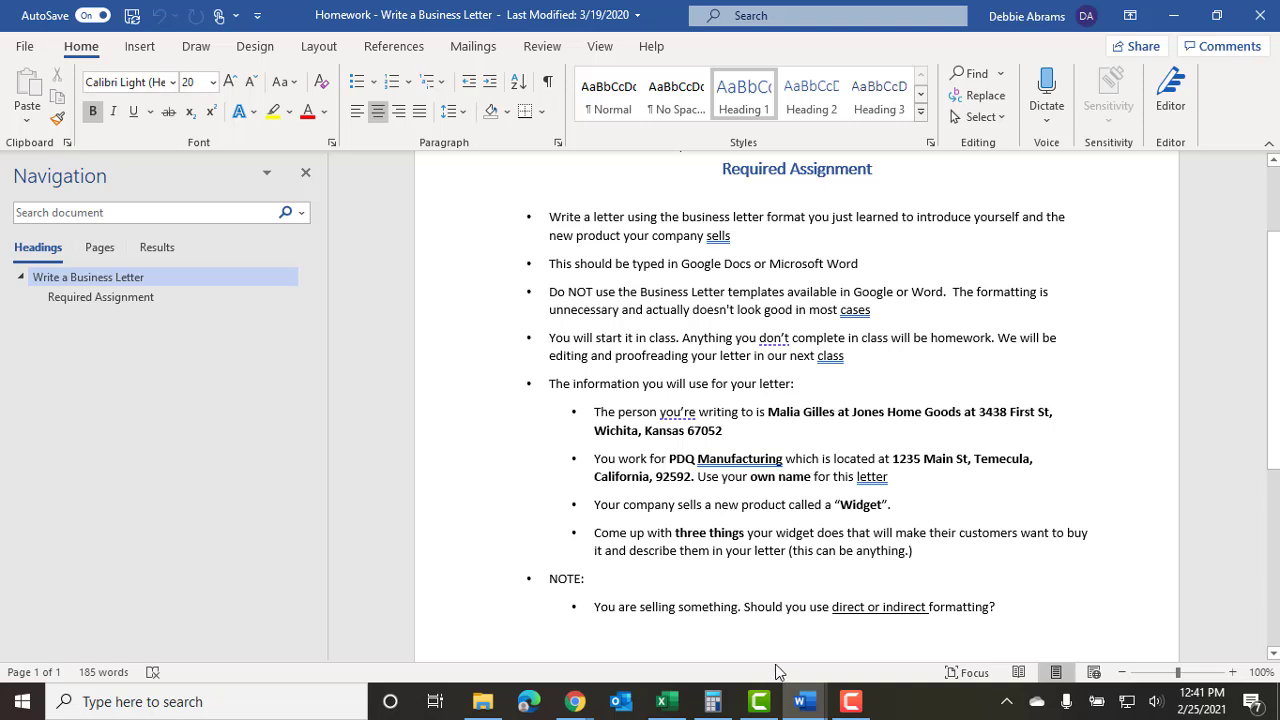
mouse_move(793, 703)
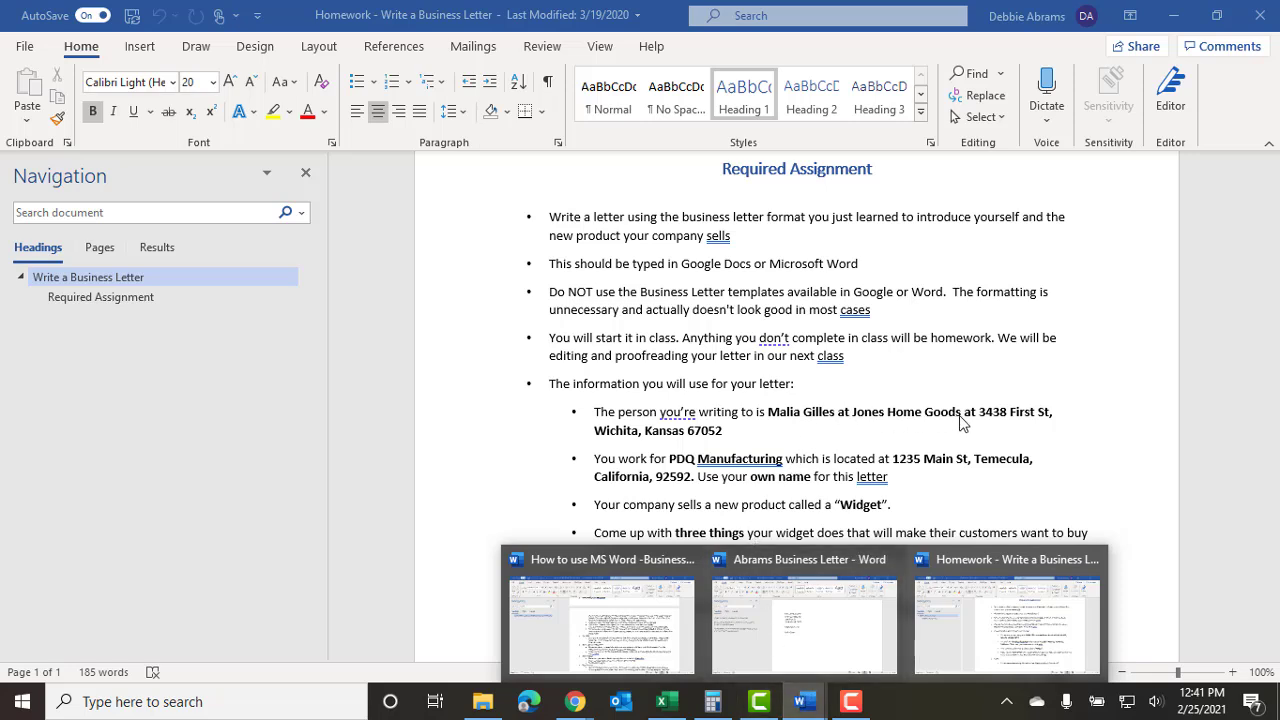
left_click(826, 630)
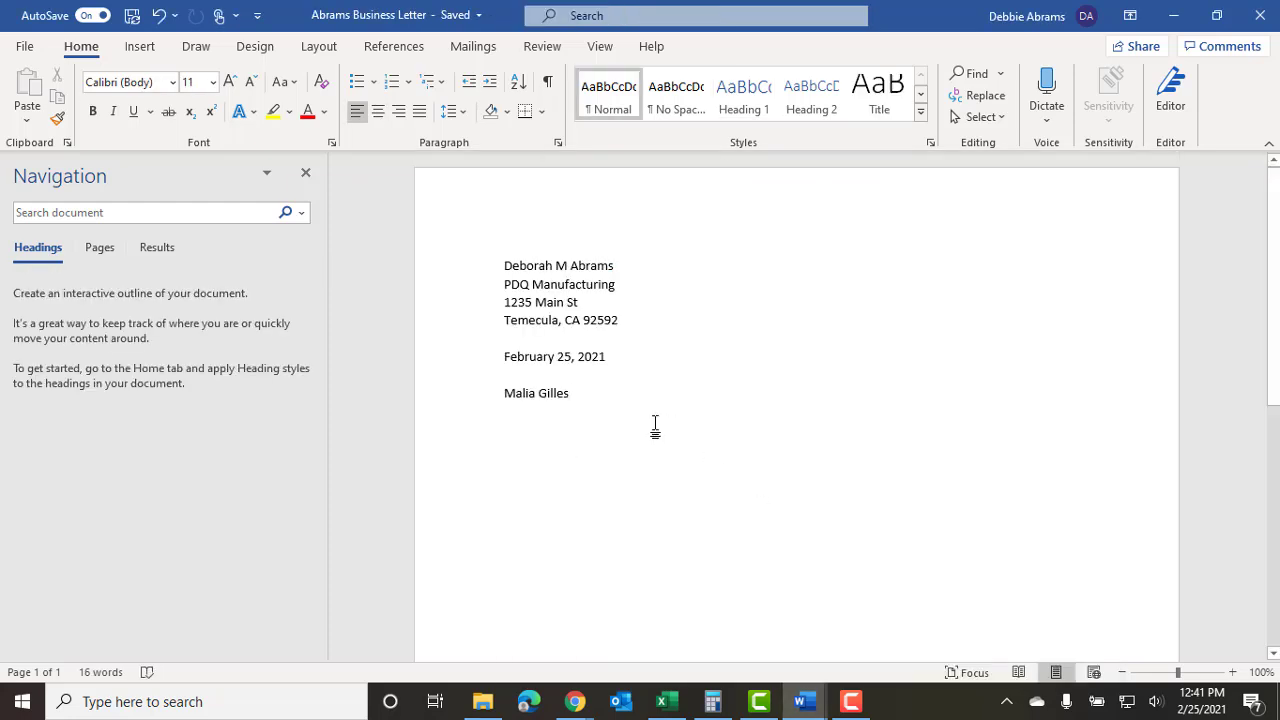
Add Jones Home Goods beneath the recipient's name and bring up the instructions.
key("Return")
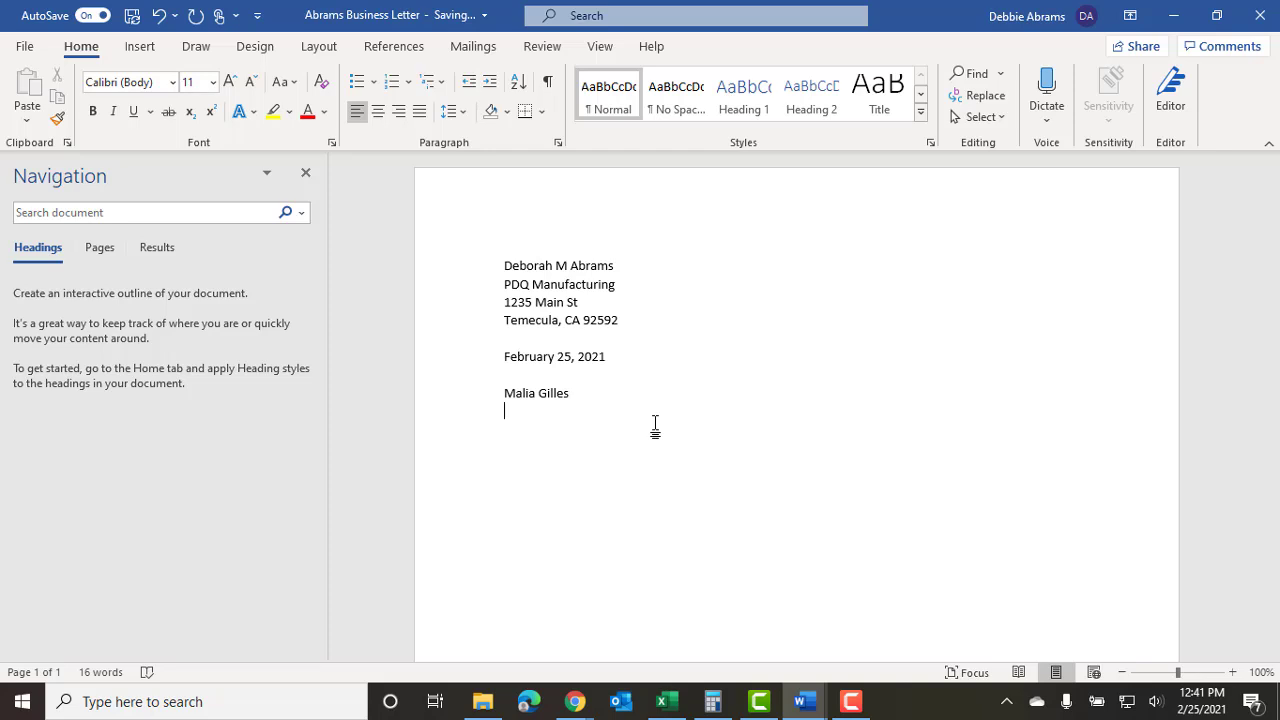
type("Jones Home Goods")
left_click(808, 704)
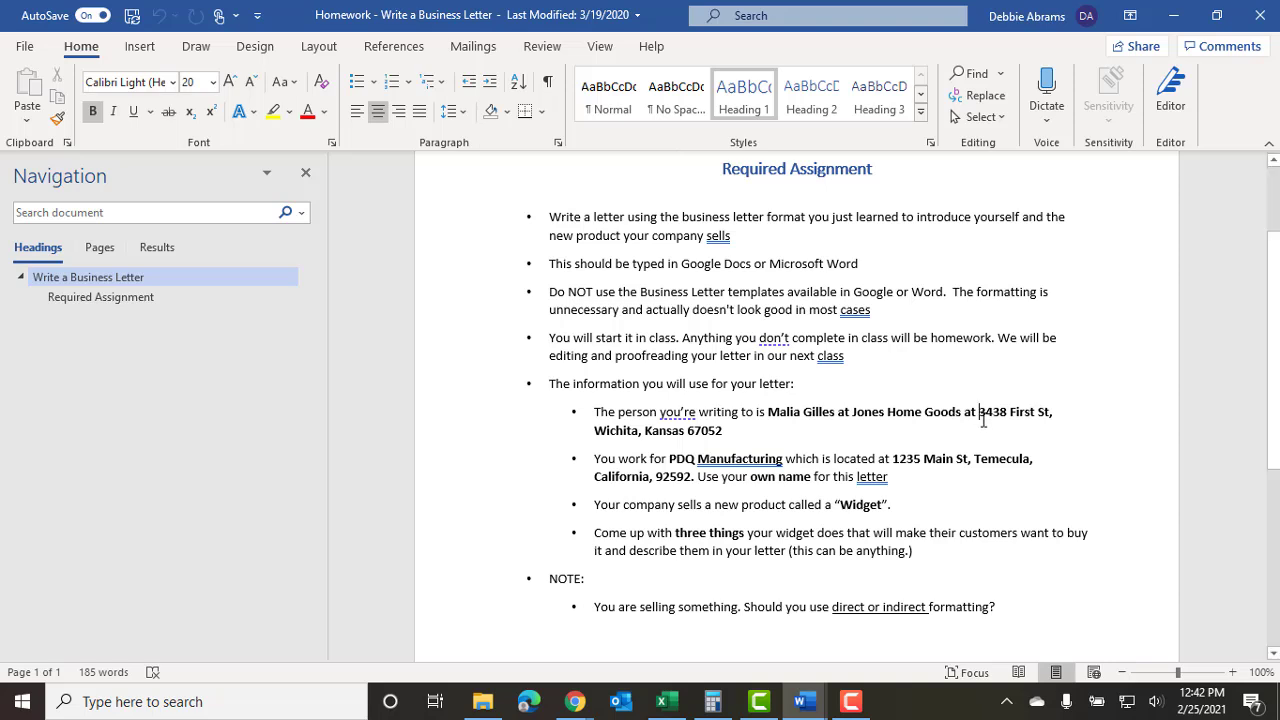
Select and copy the recipient's full street address from the Homework document.
left_click_drag(981, 414, 724, 432)
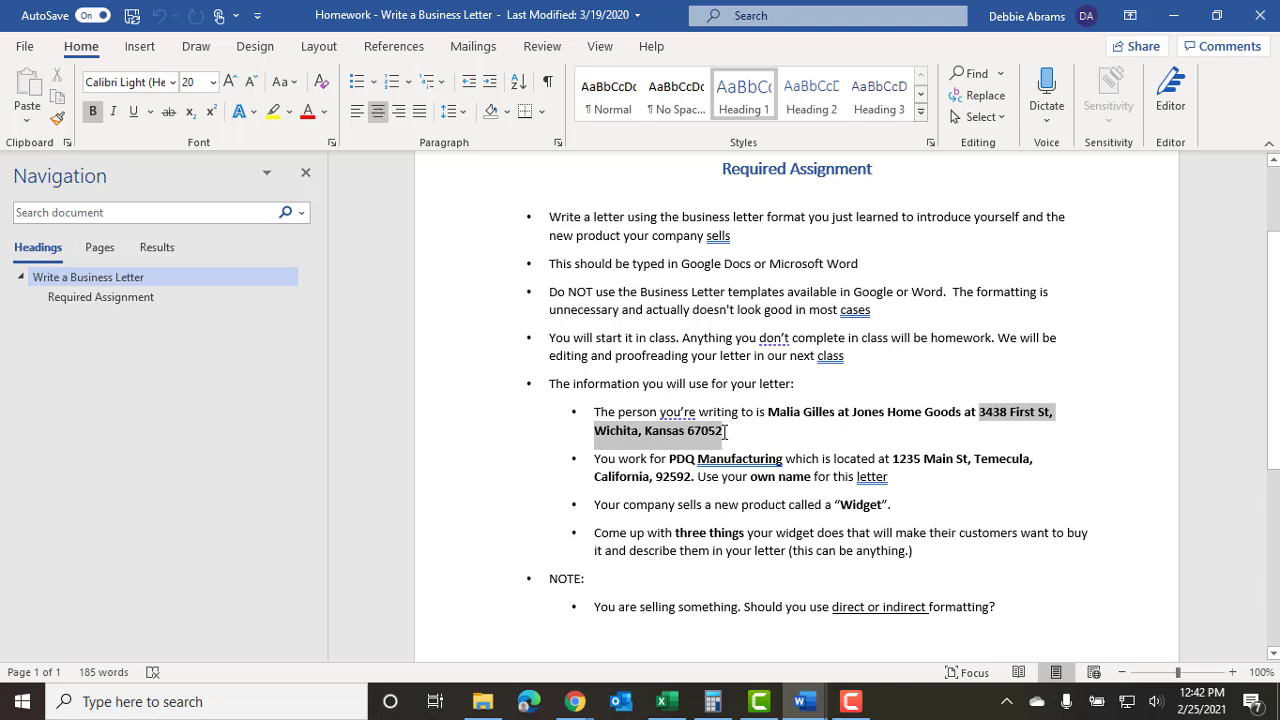
left_click_drag(724, 432, 724, 432)
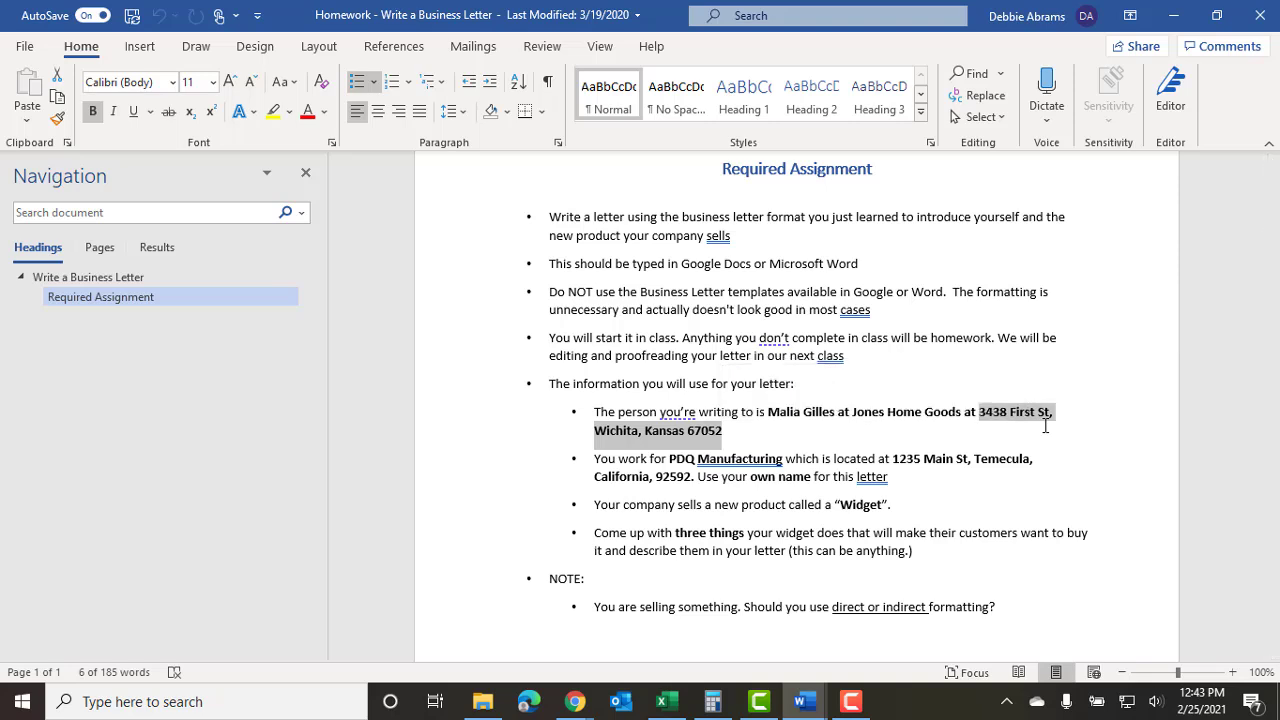
key("ctrl+c")
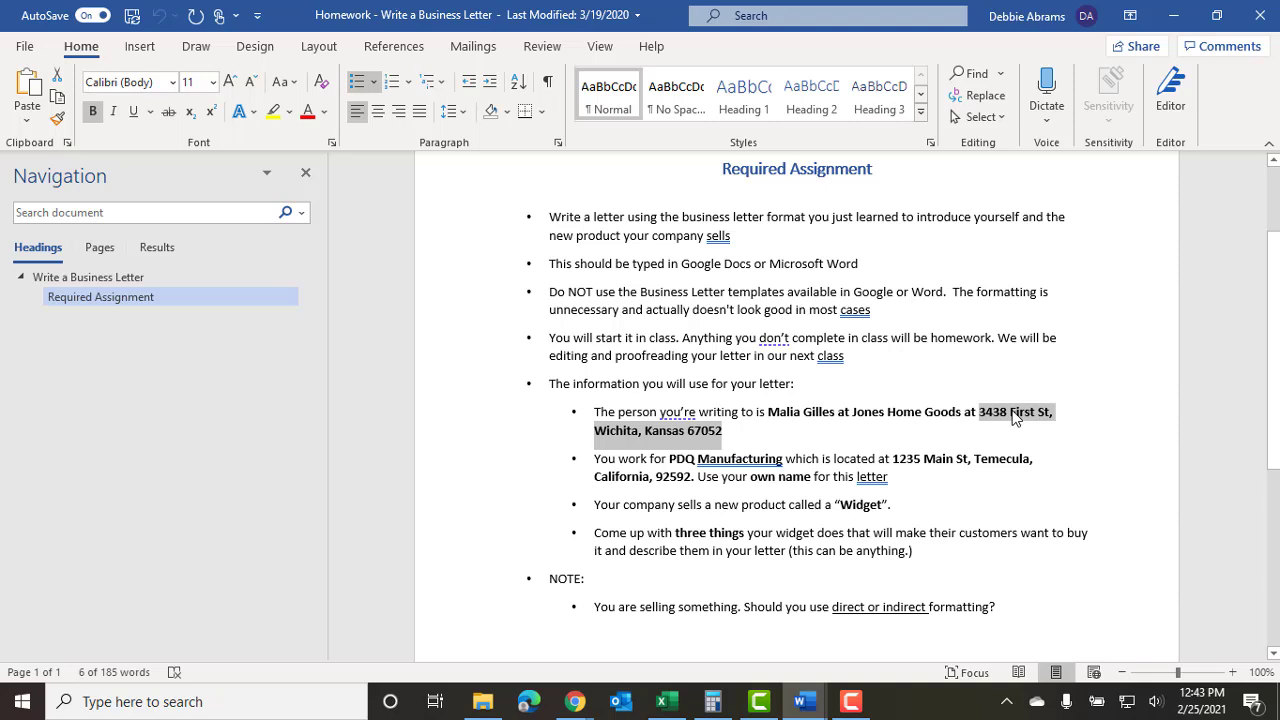
right_click(1014, 418)
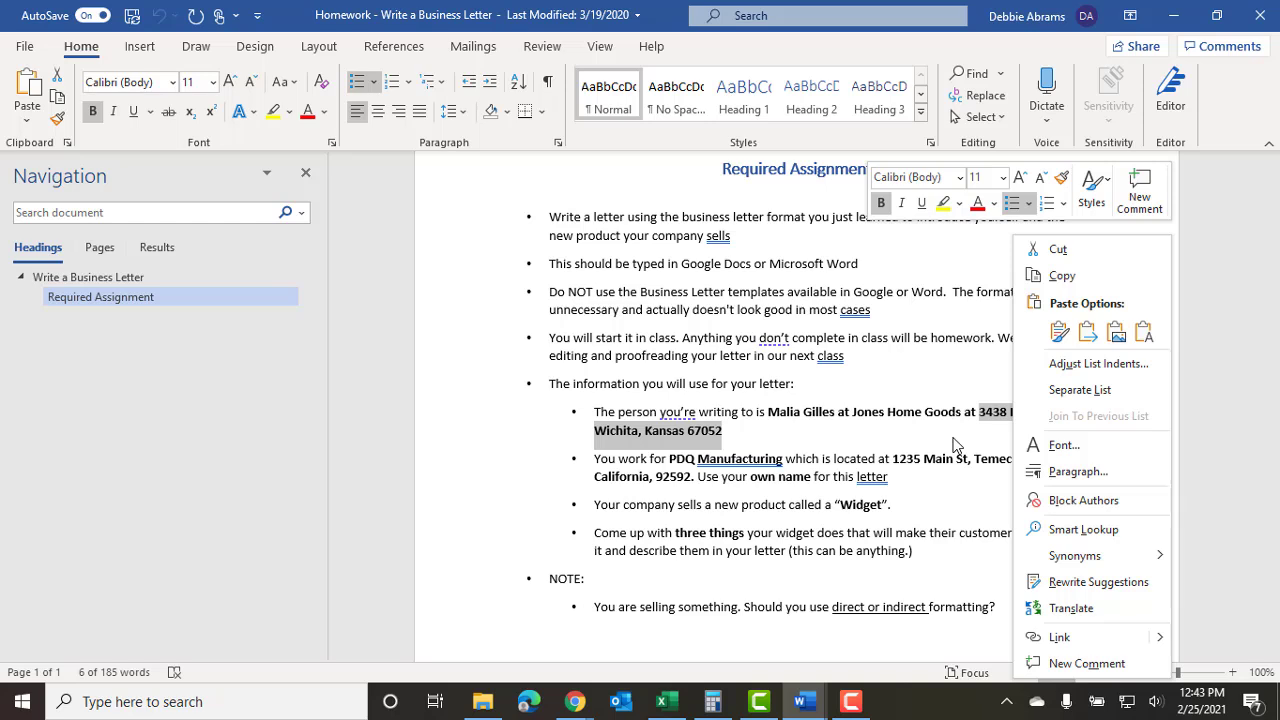
key("Escape")
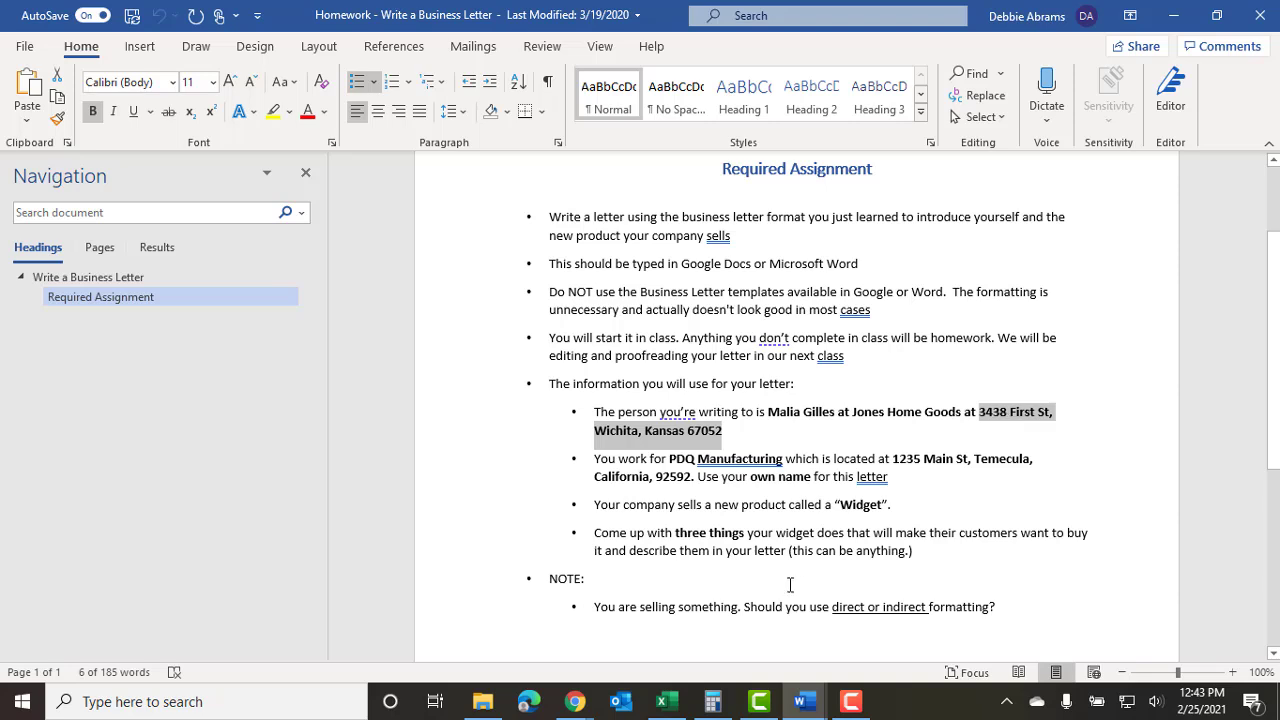
Paste the recipient's address with source formatting on the line below Jones Home Goods.
mouse_move(803, 706)
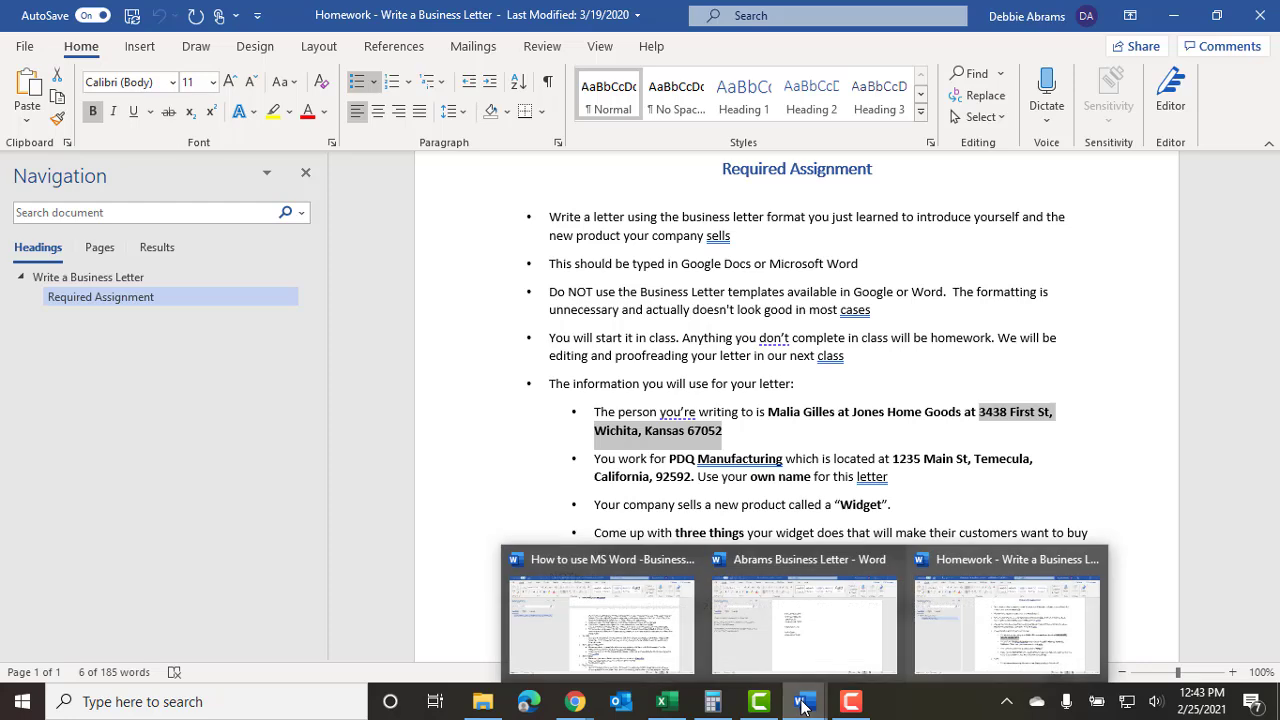
left_click(812, 650)
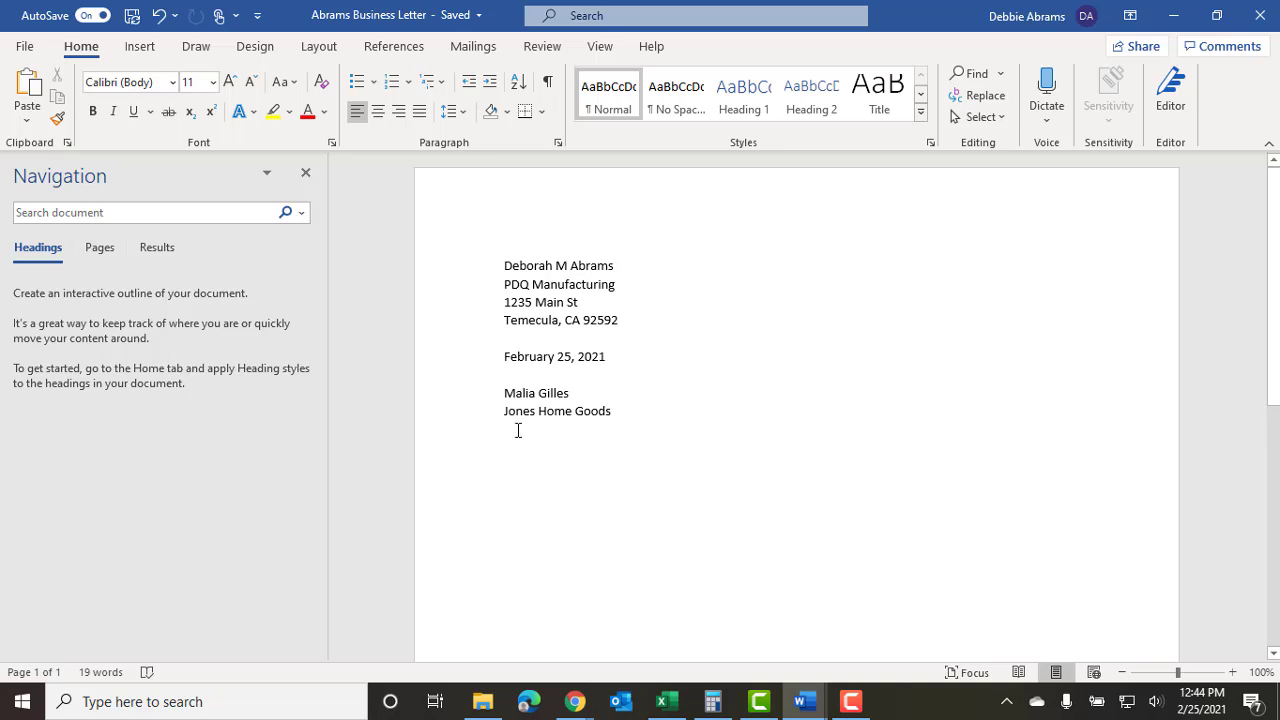
right_click(517, 430)
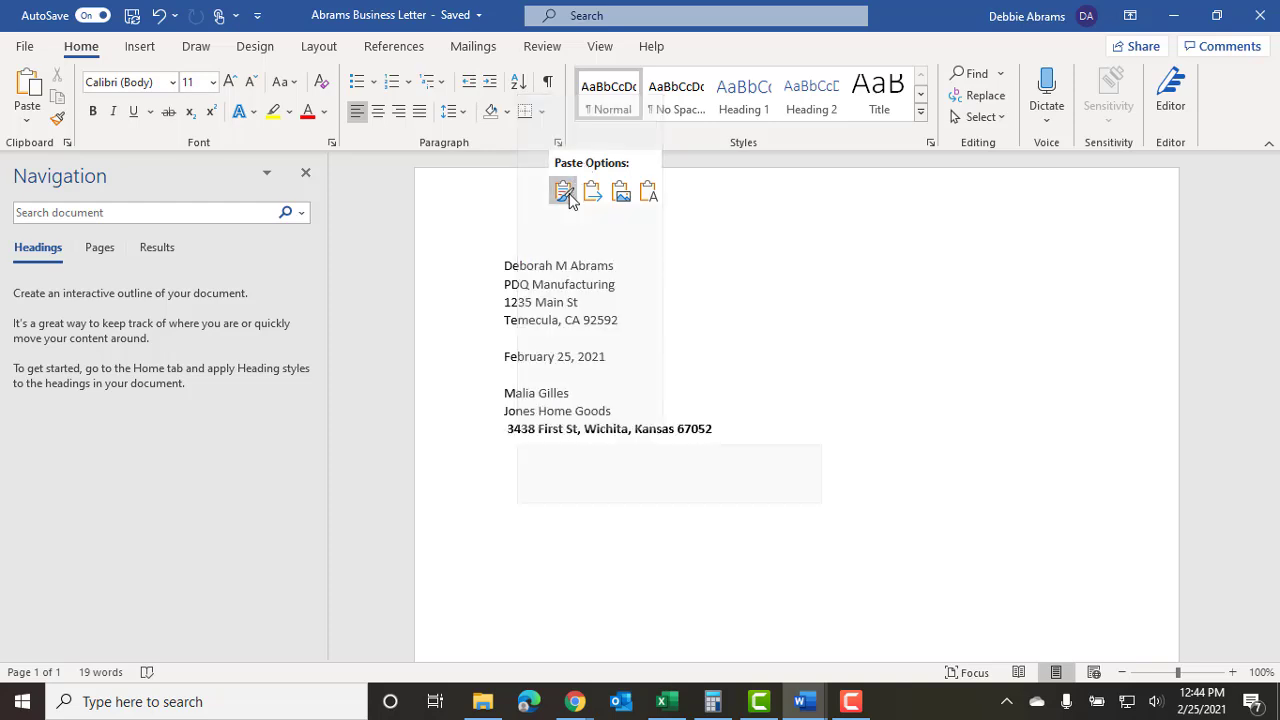
left_click(565, 192)
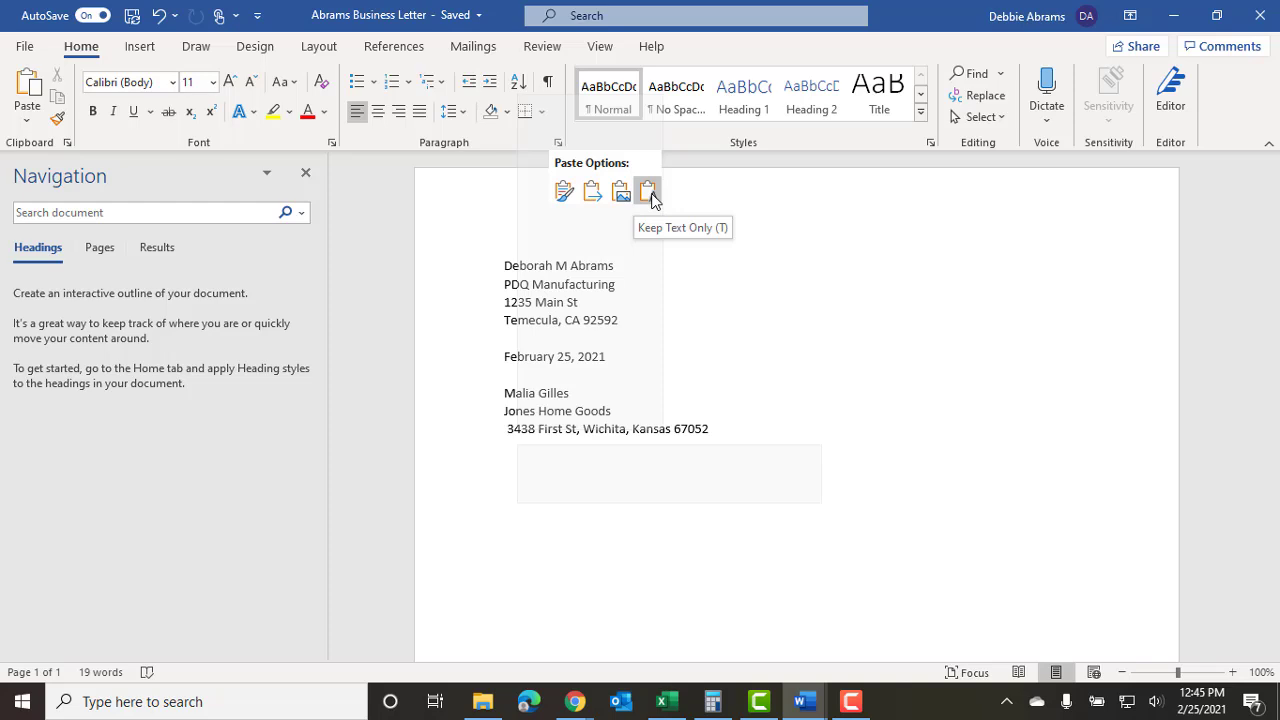
Delete the stray space before the pasted address and pick up the name line's formatting with Format Painter.
left_click(563, 193)
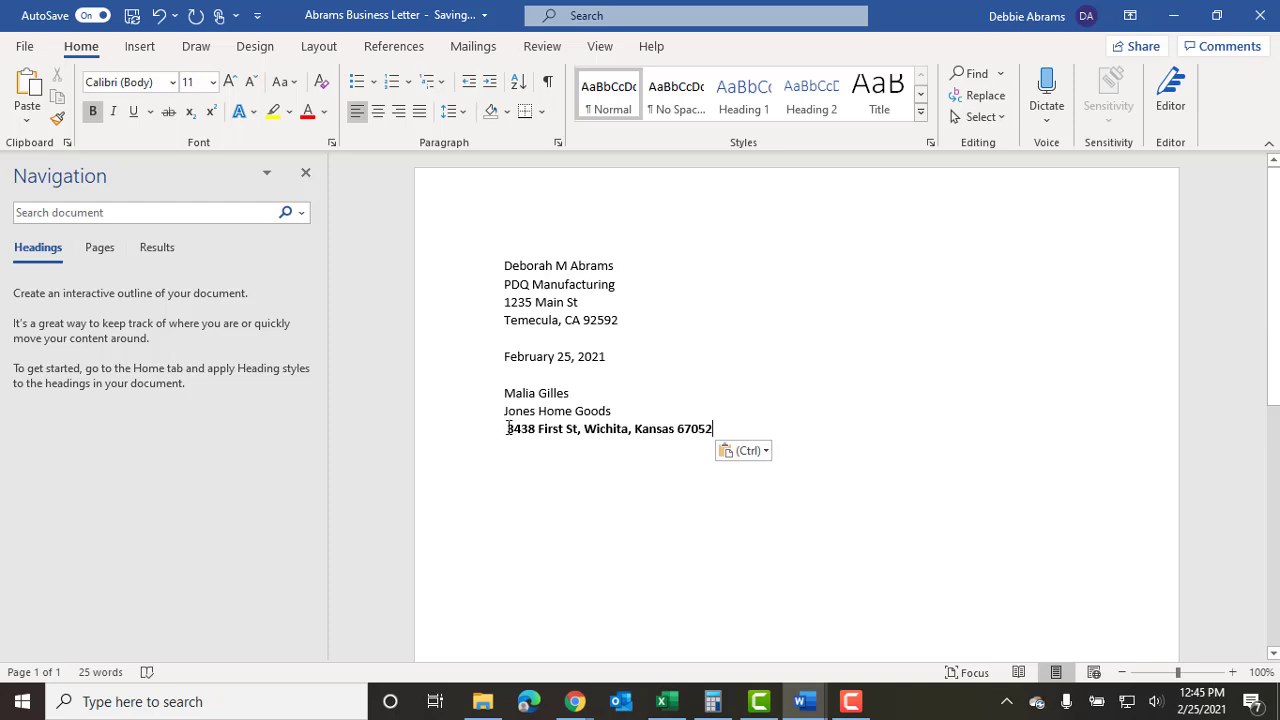
left_click(508, 428)
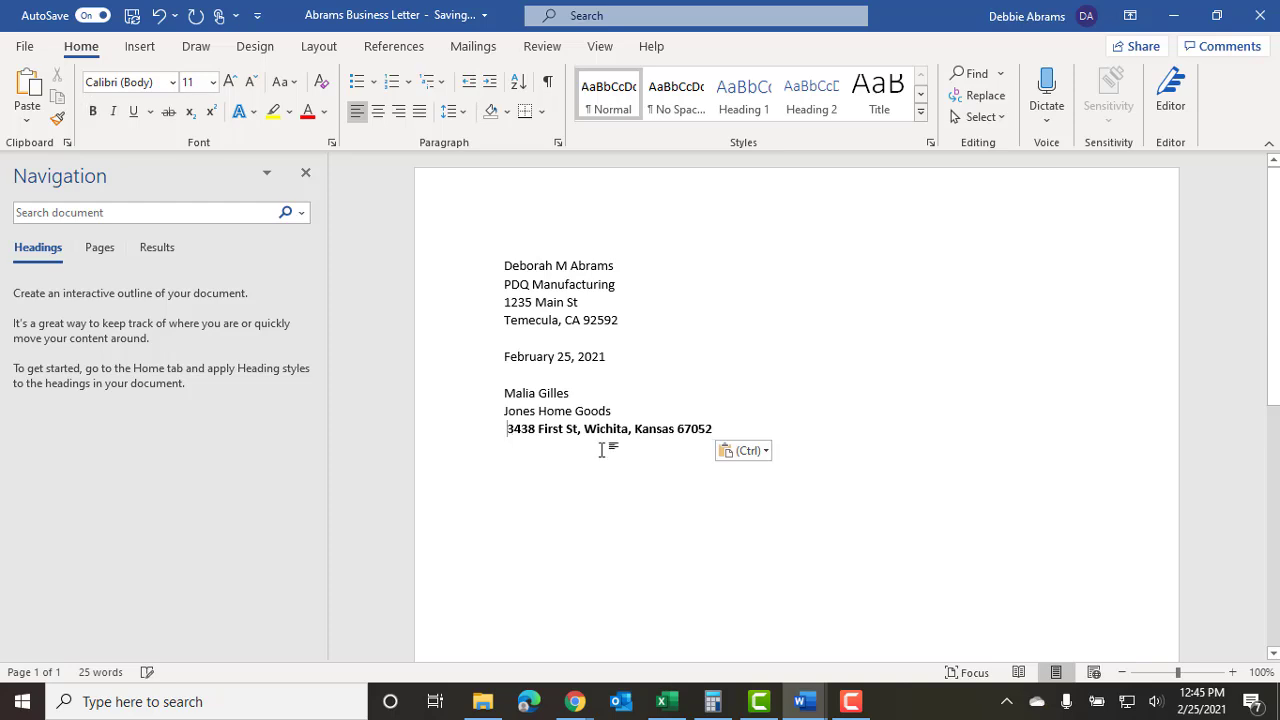
key("Delete")
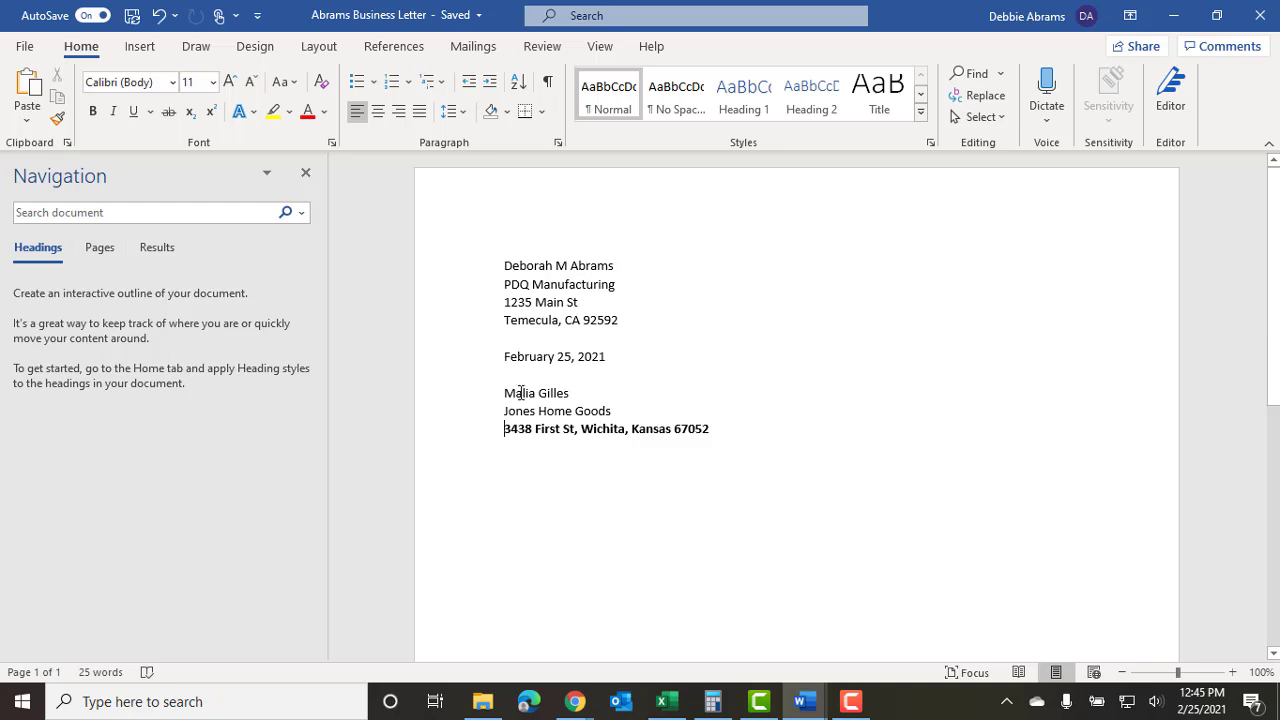
left_click(518, 393)
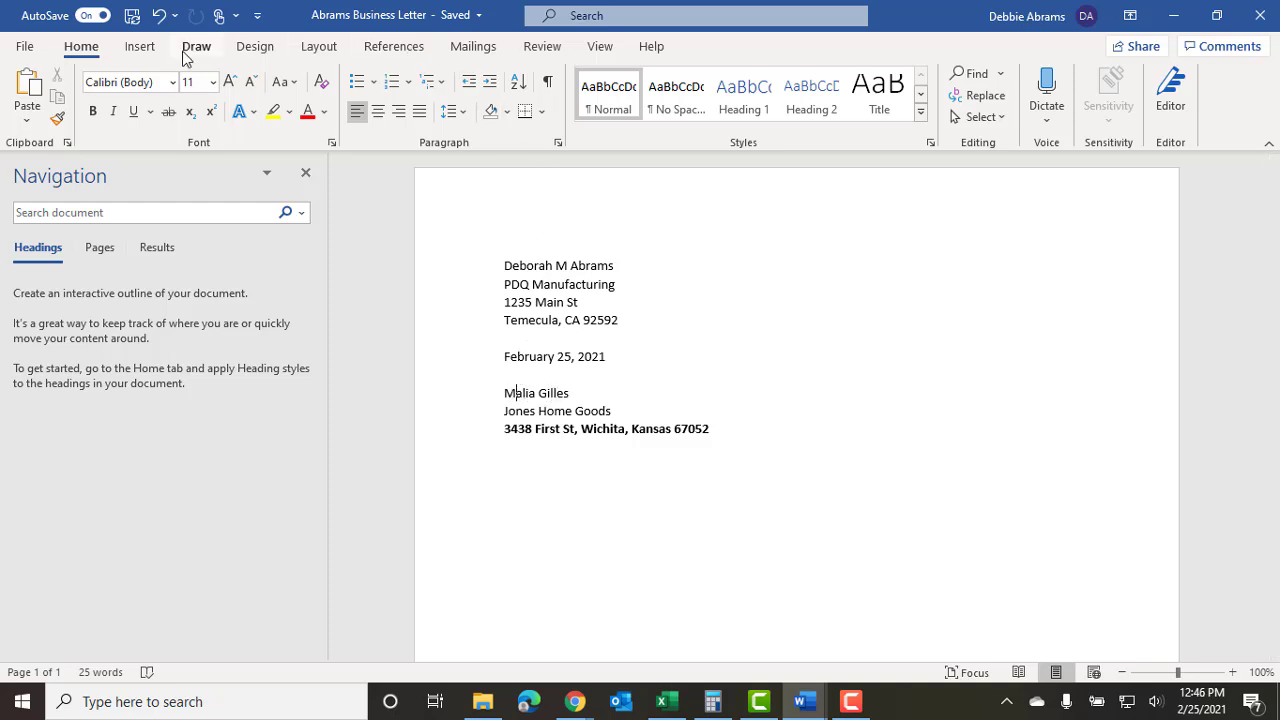
left_click(57, 121)
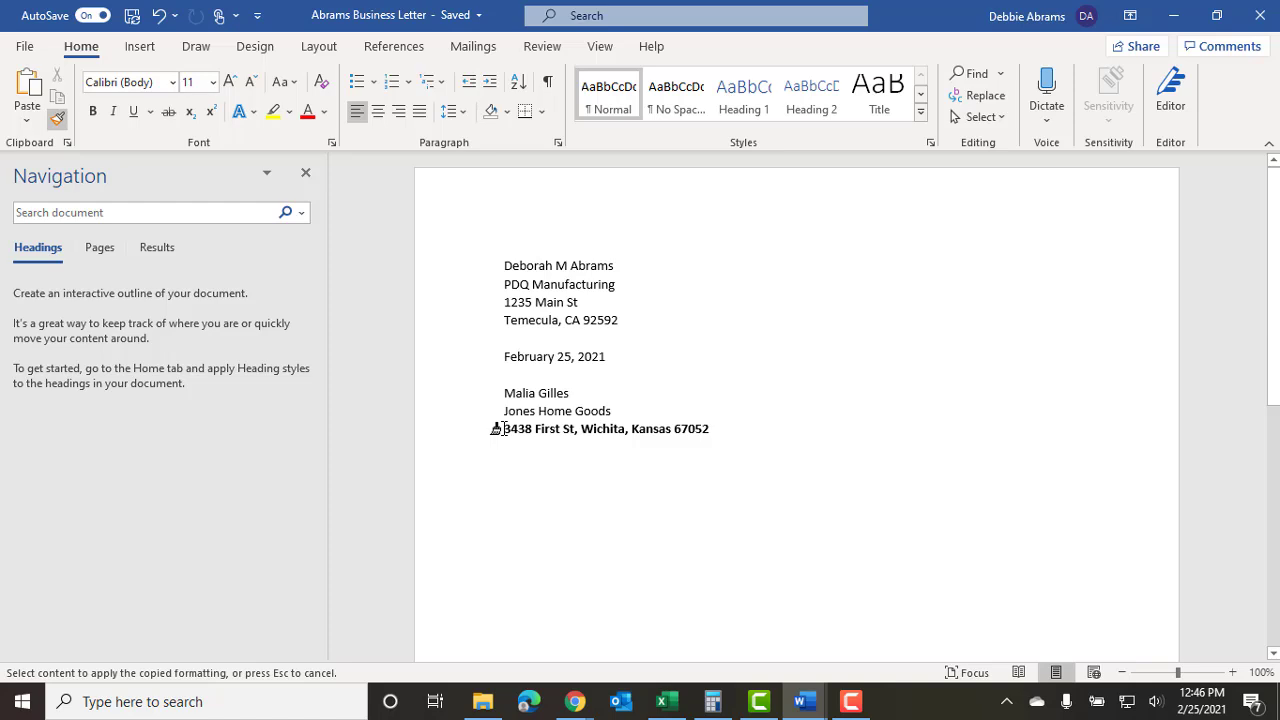
left_click_drag(497, 428, 703, 427)
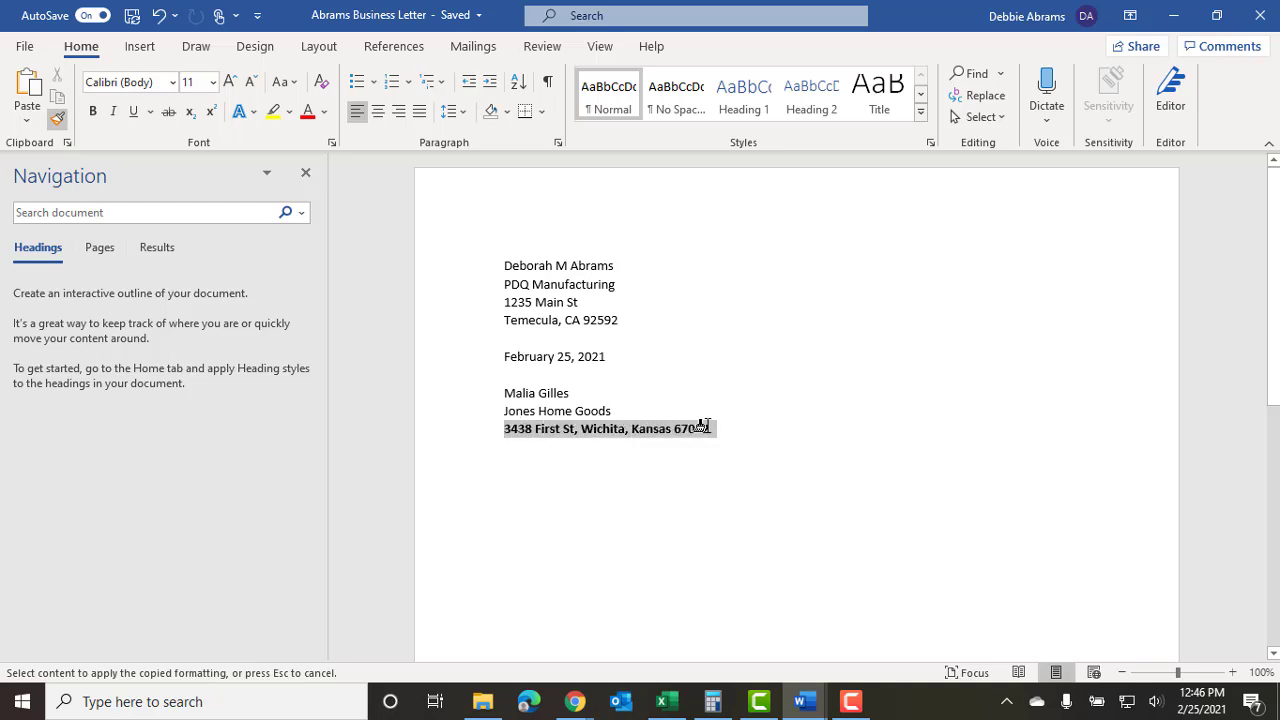
left_click_drag(703, 427, 701, 428)
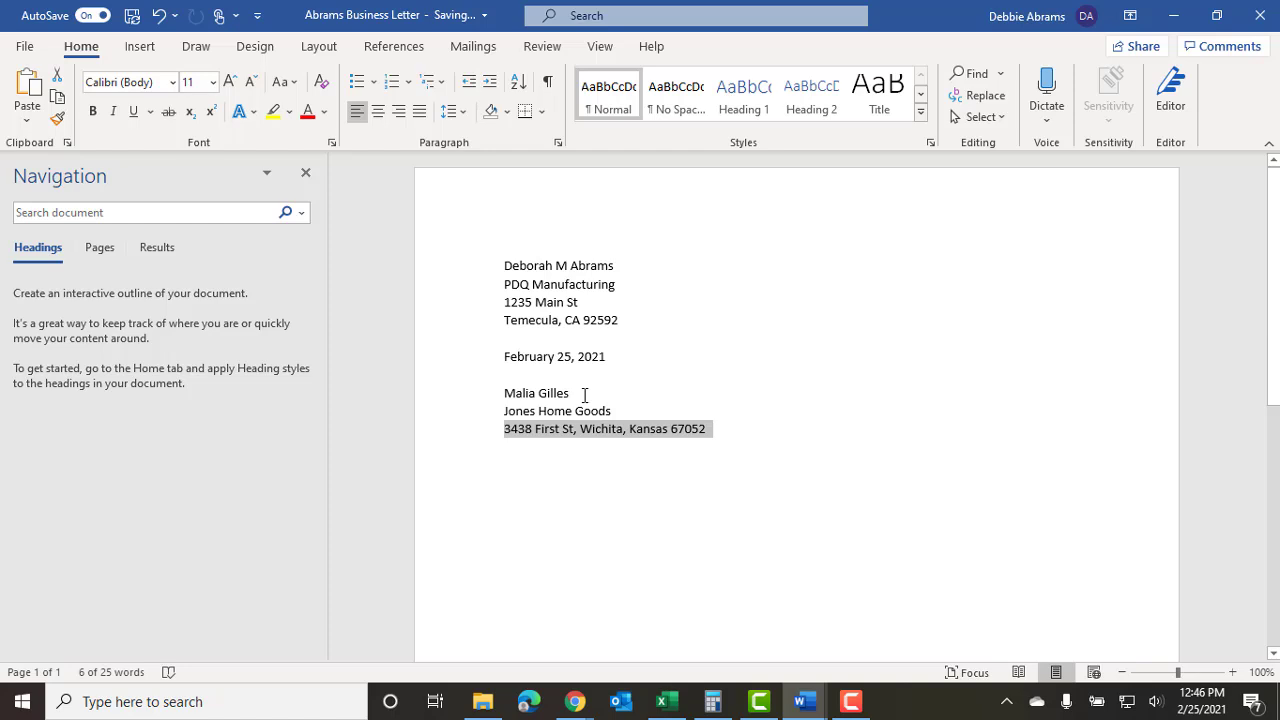
left_click(576, 430)
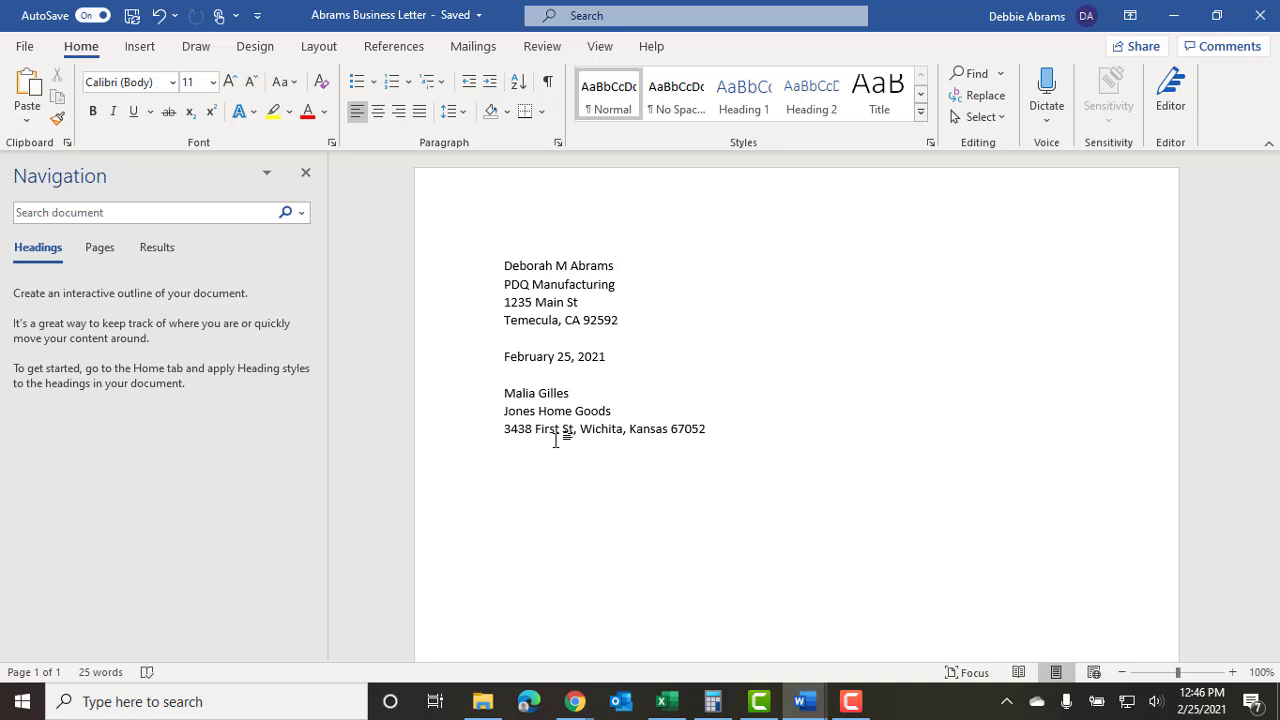
type(",")
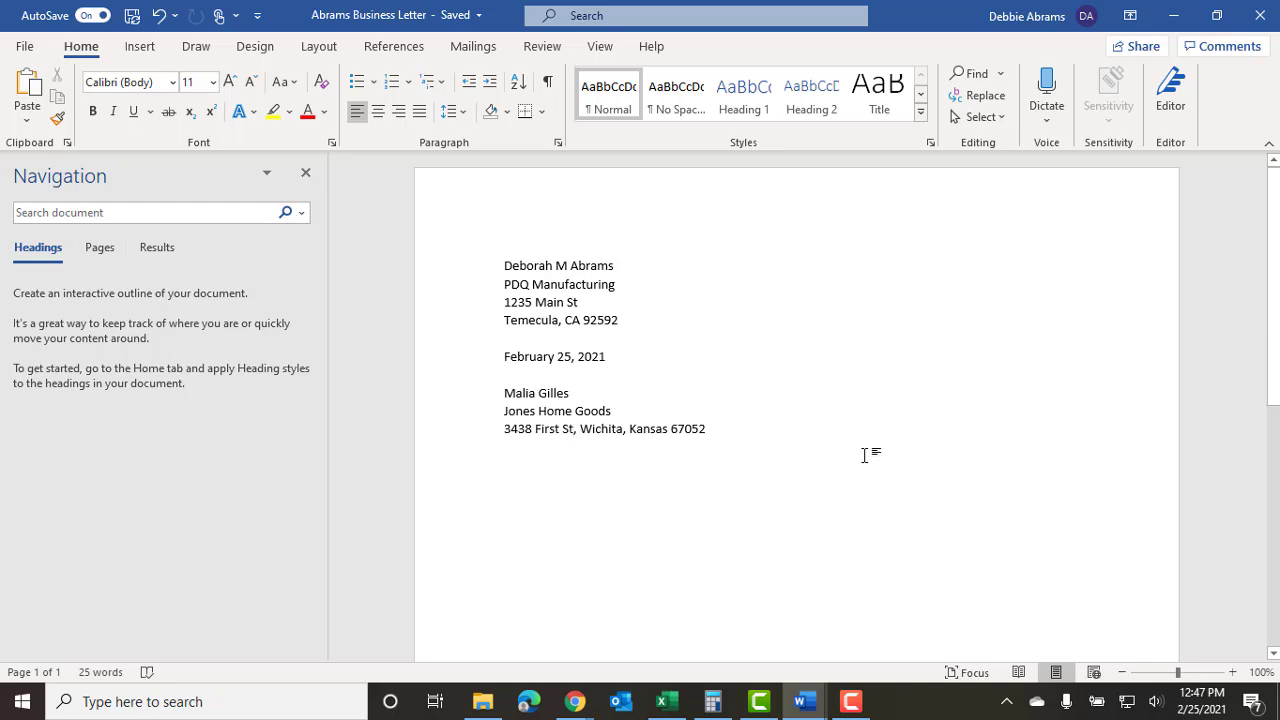
Move 'Wichita, Kansas 67052' onto its own line and delete the leading comma and space.
key("Return")
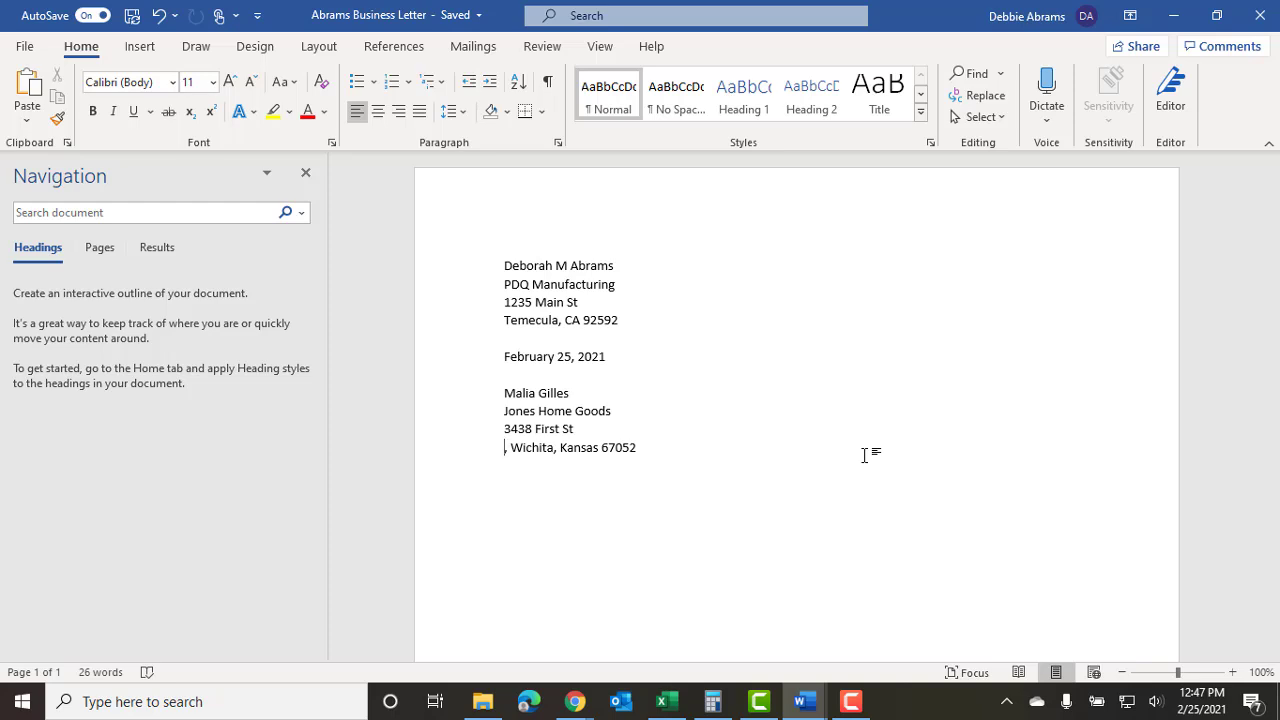
key("Delete")
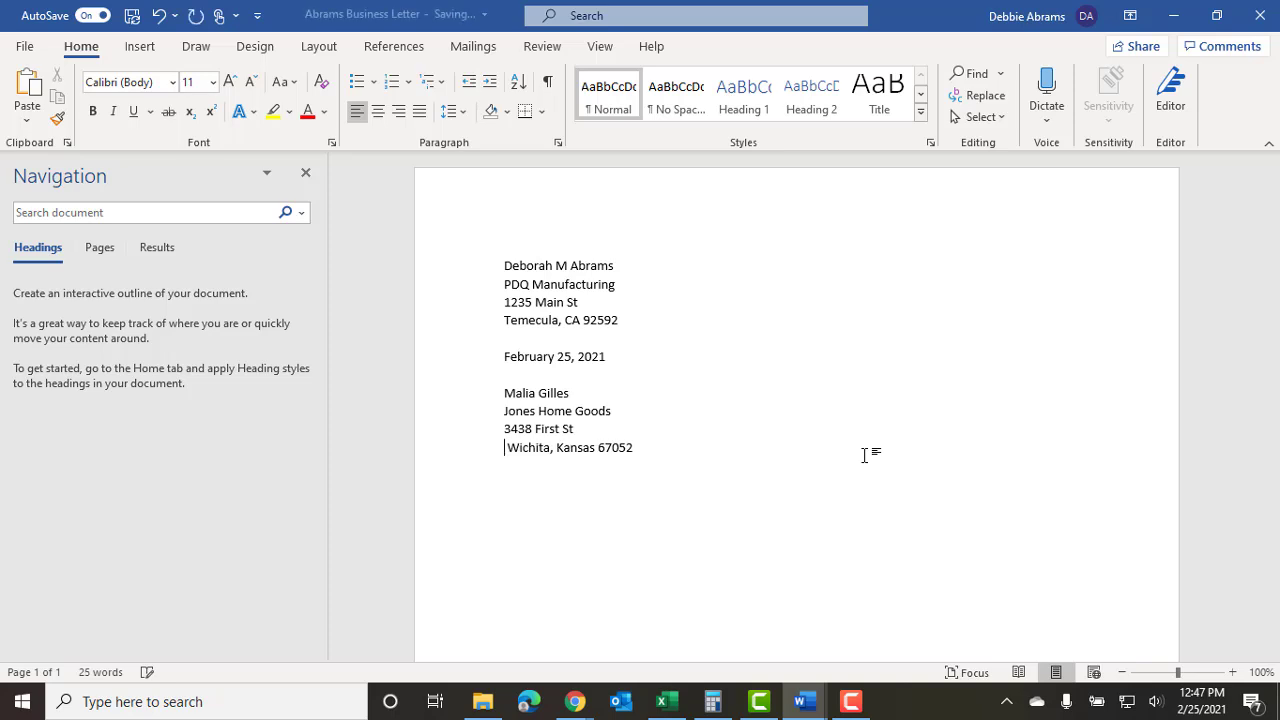
key("Delete")
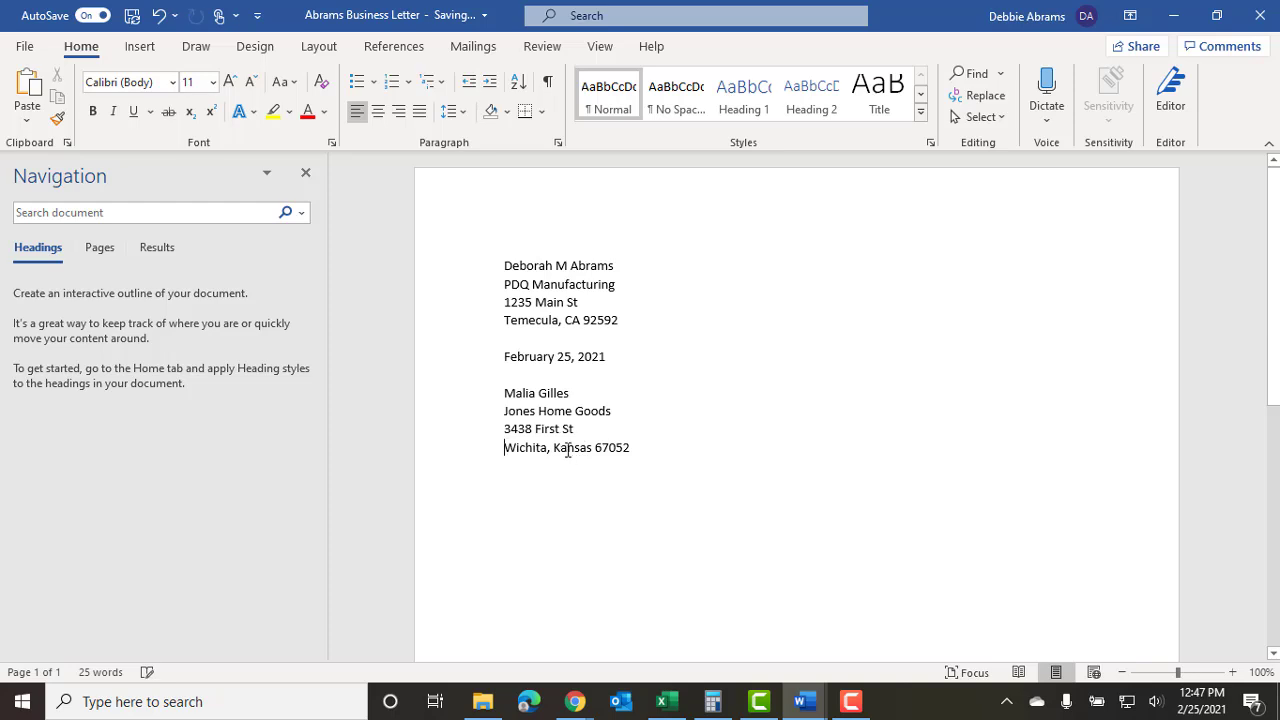
Replace Kansas with KS so the line reads 'Wichita, KS 67052', ending at the line's end.
double_click(567, 450)
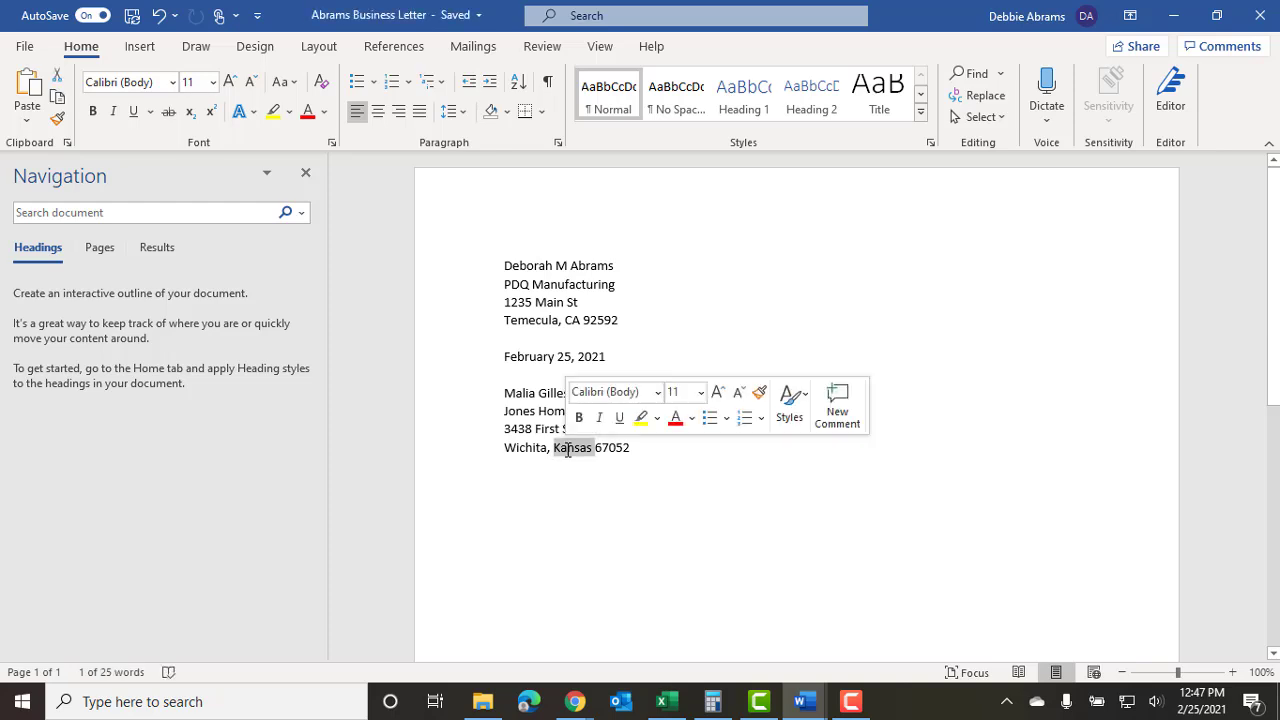
type("KS")
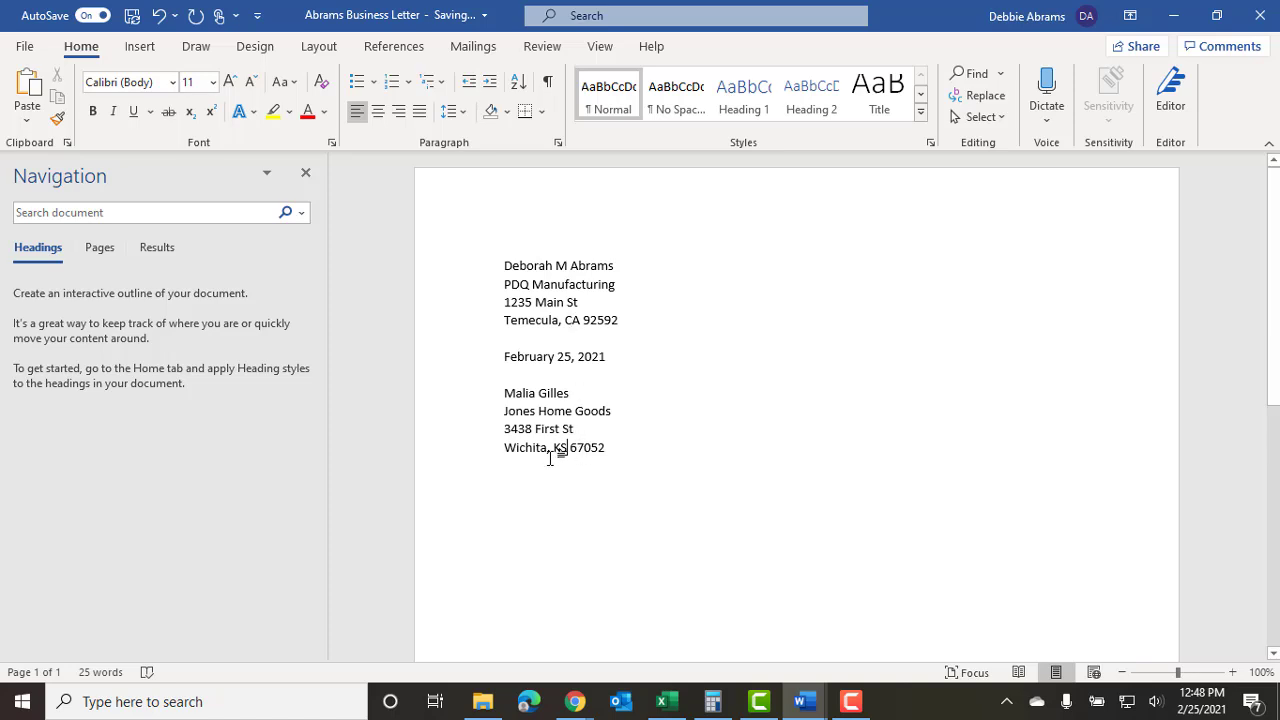
left_click(563, 449)
left_click(620, 447)
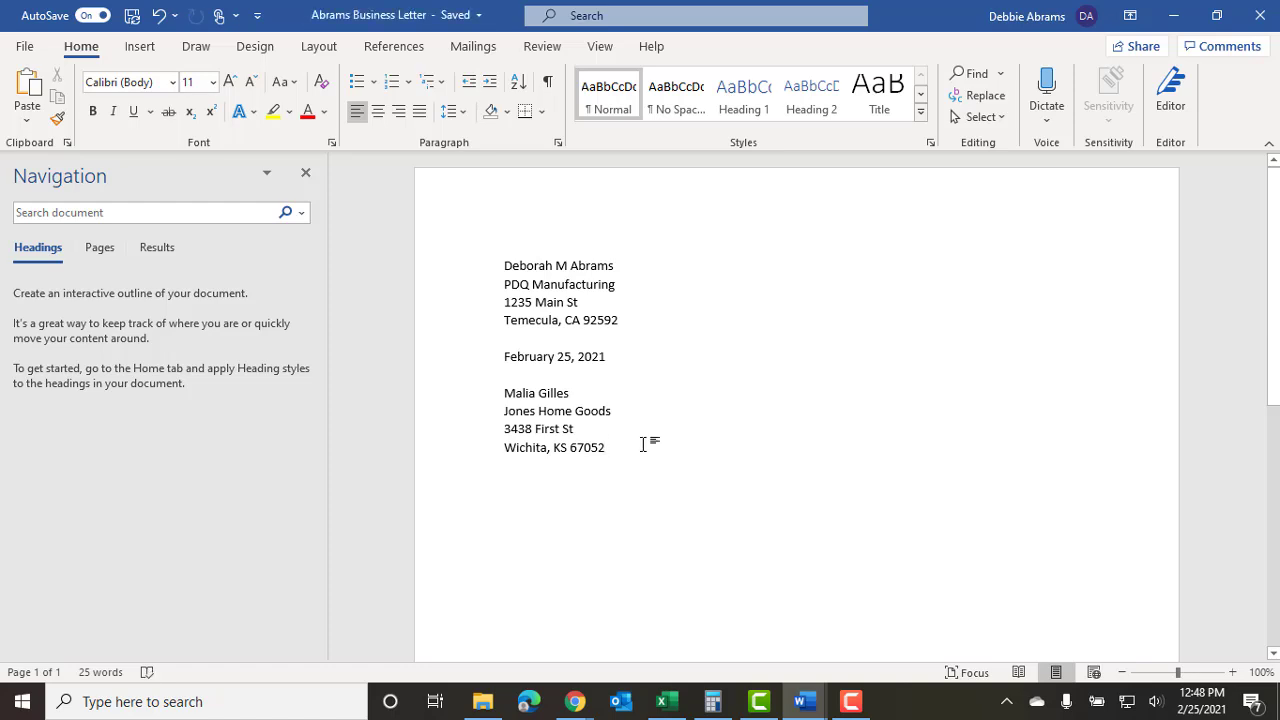
Add a blank line after the recipient address and scroll the instructions document to its Greeting section.
key("Return")
key("Return")
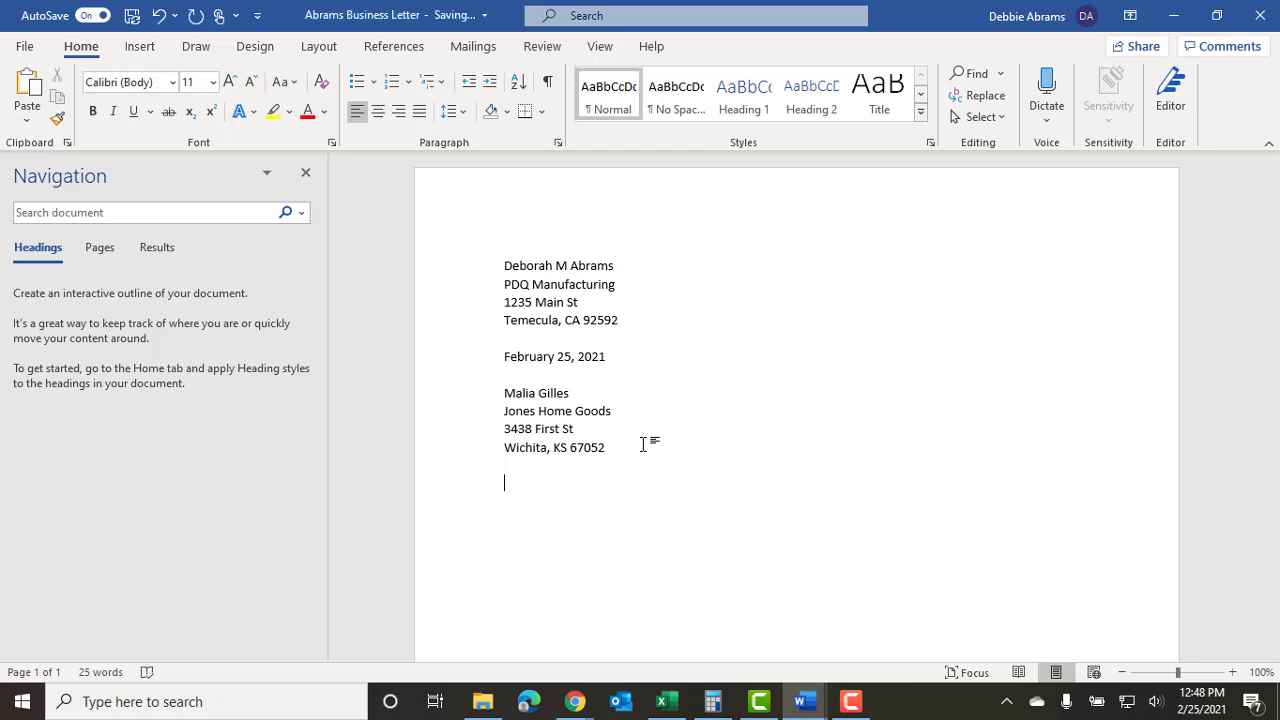
mouse_move(803, 708)
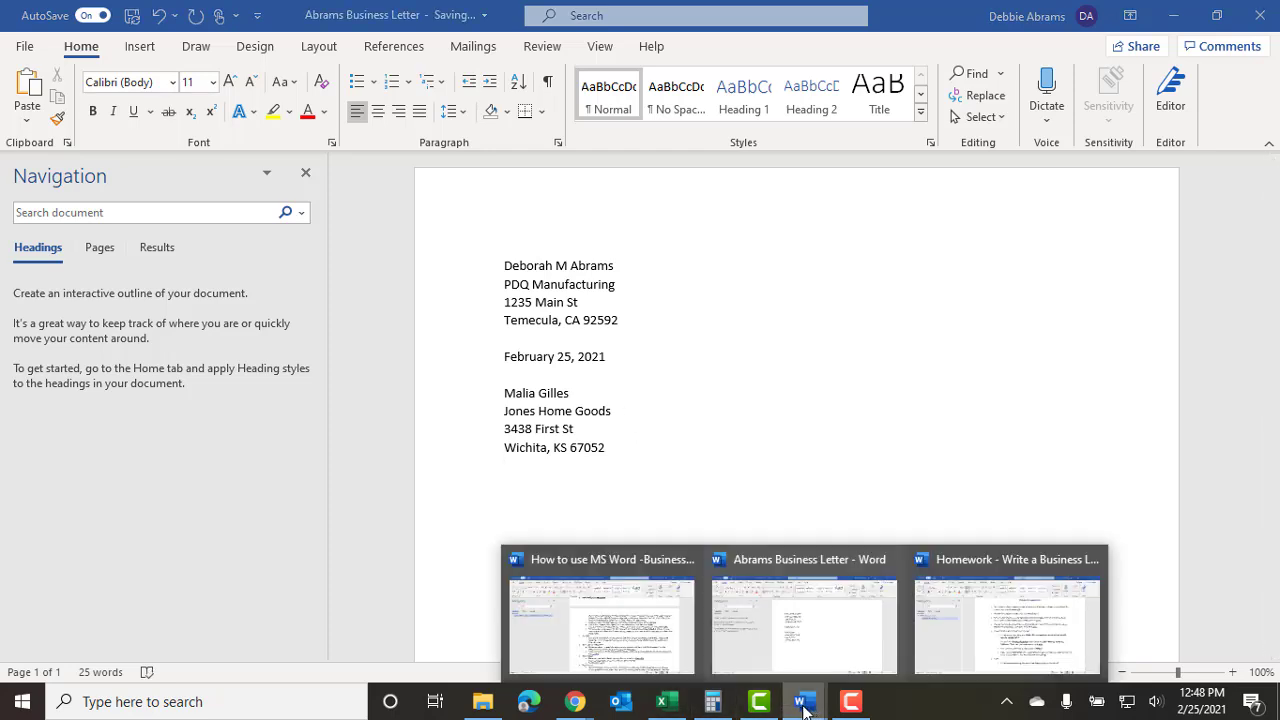
left_click(616, 631)
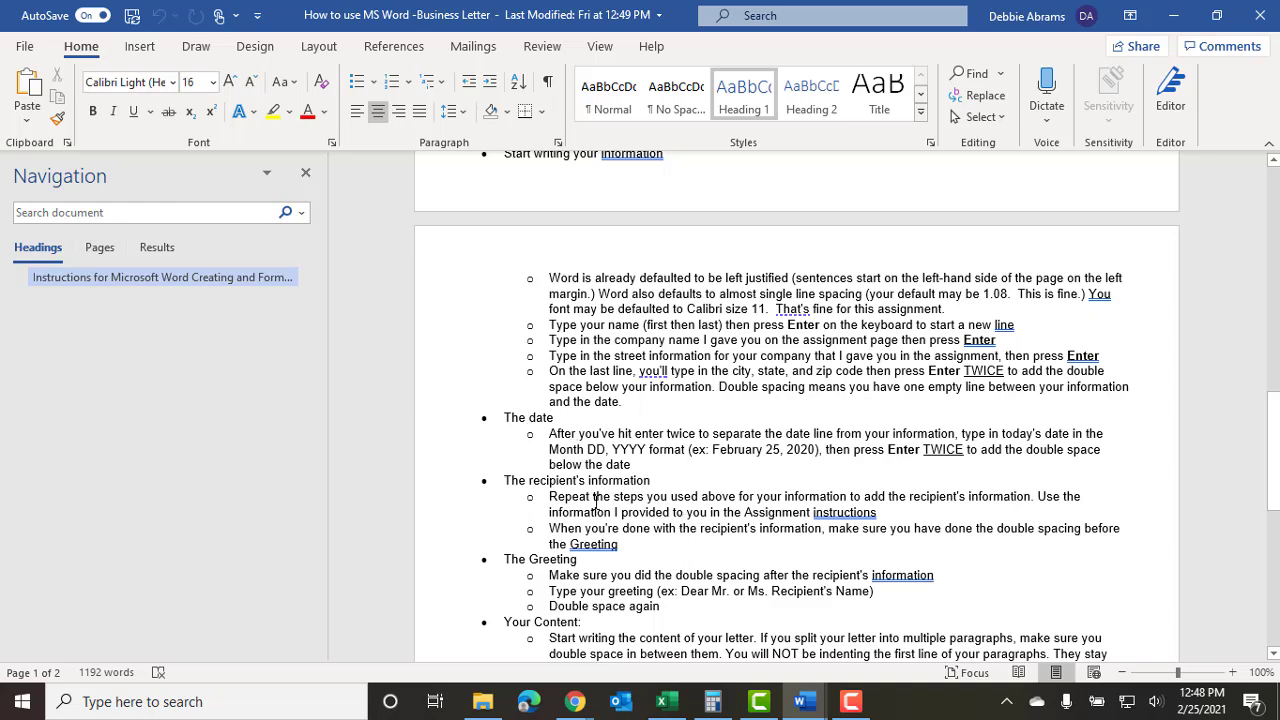
scroll(593, 522, "down", 2)
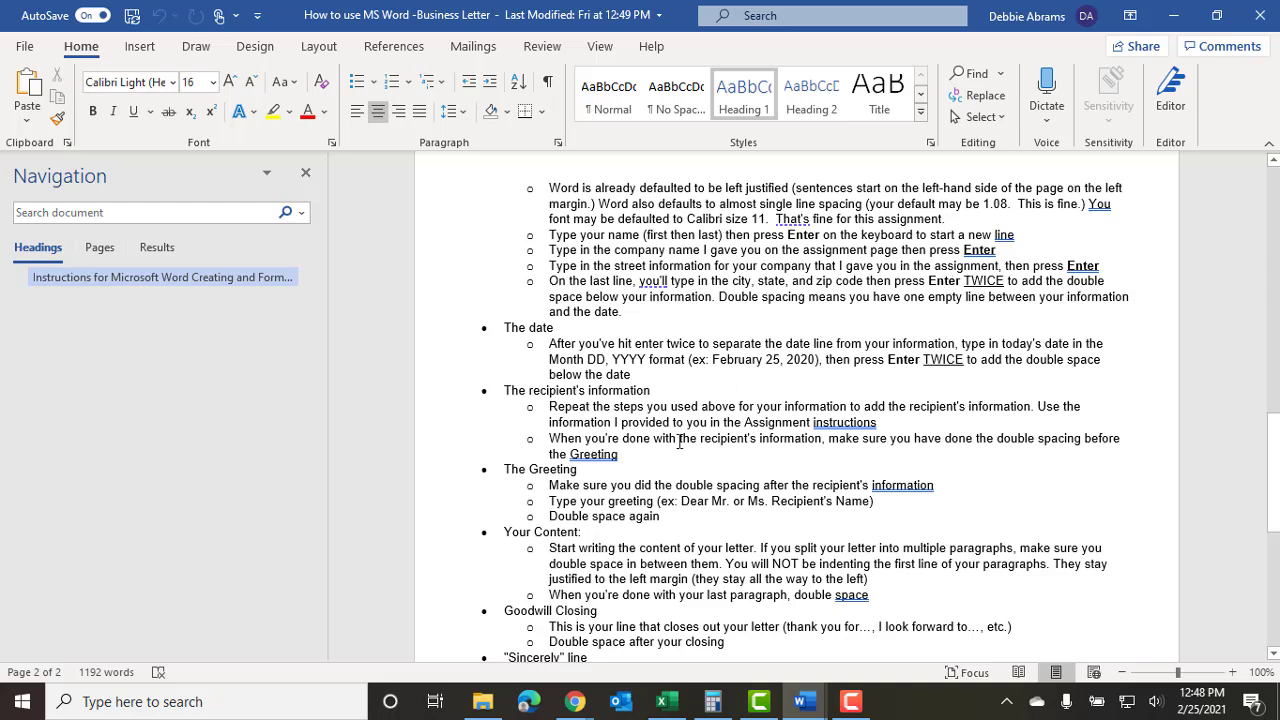
scroll(615, 447, "down", 3)
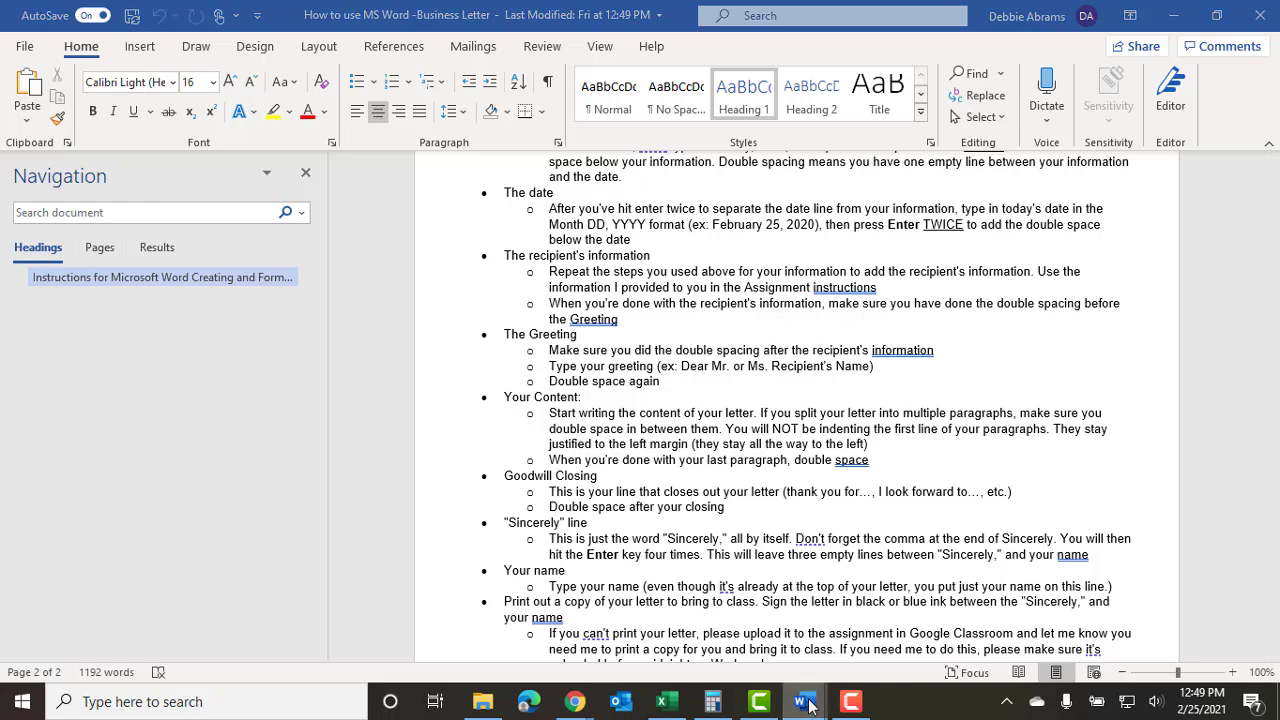
Back in the letter, type the salutation 'Dear Ms.' with the recipient's surname and a comma.
mouse_move(800, 701)
left_click(796, 636)
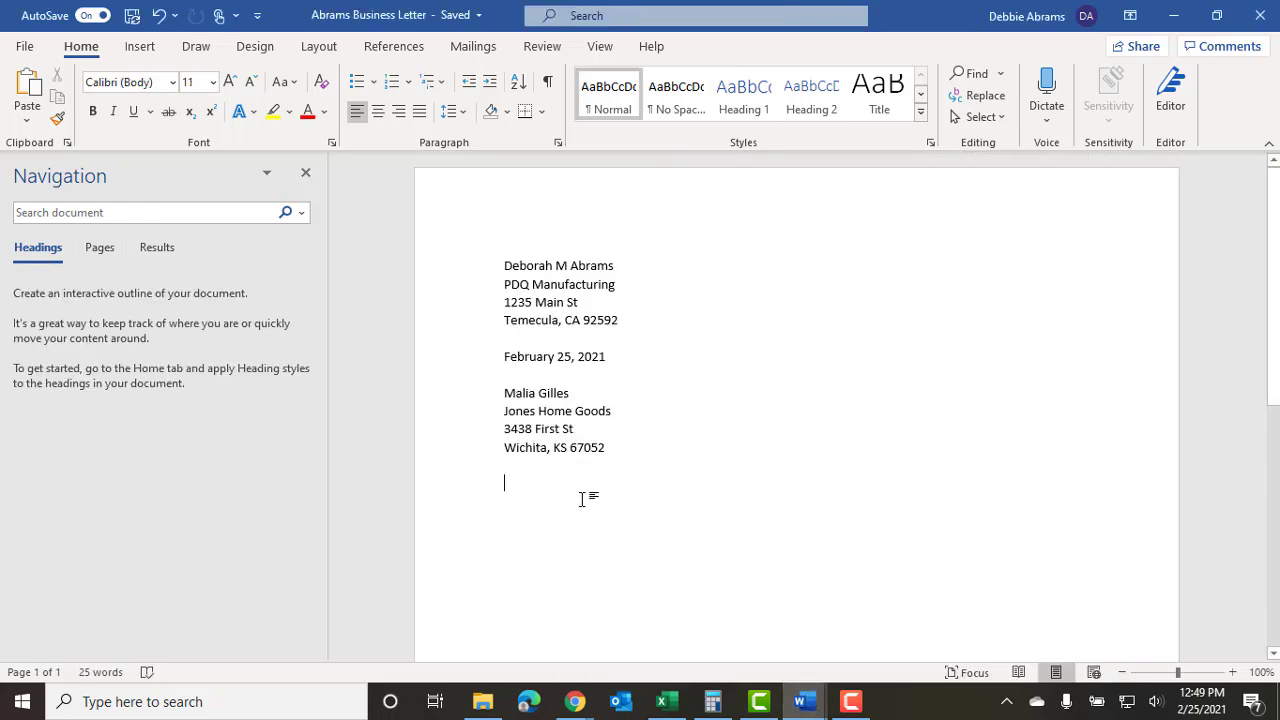
type("Dear")
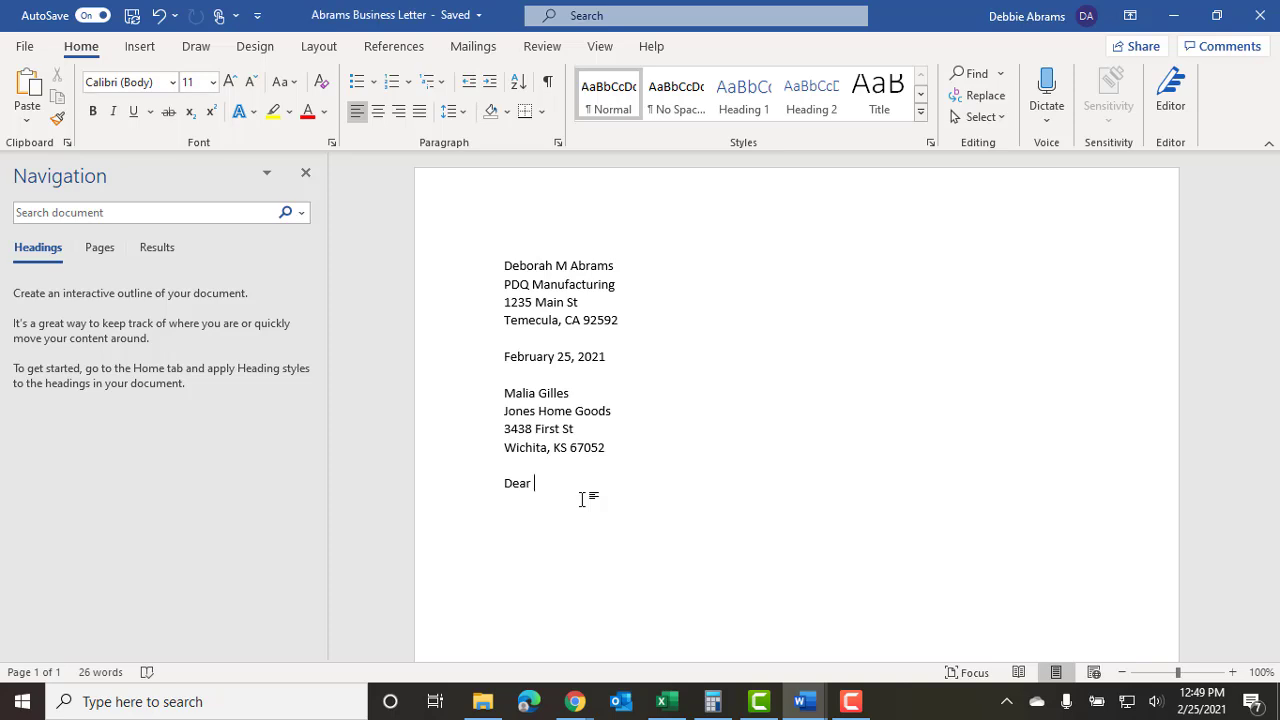
type("Ms.")
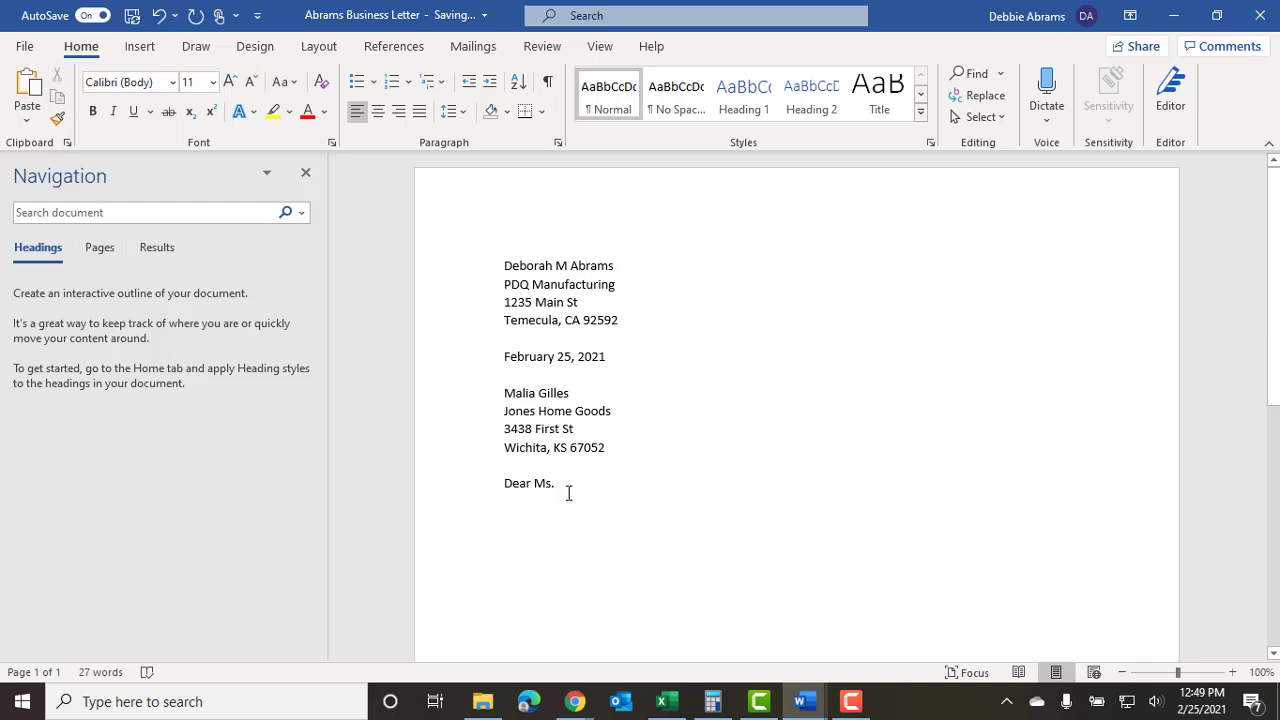
type("Gilles")
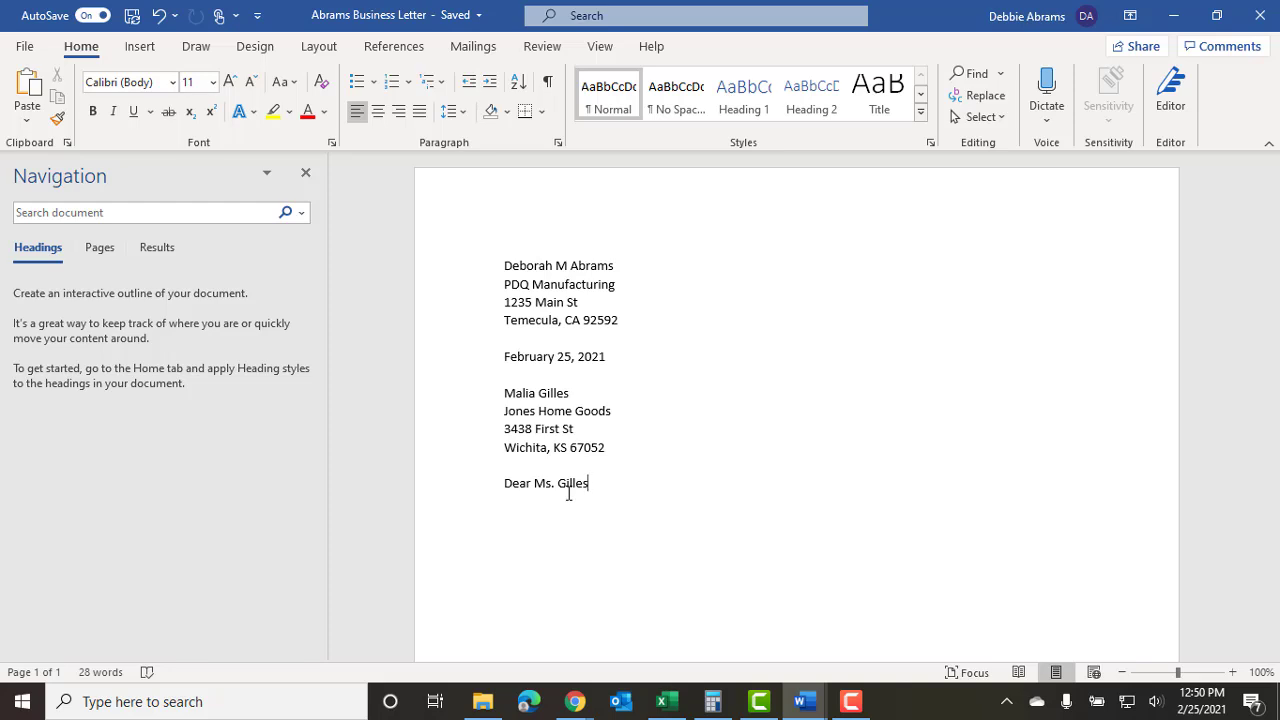
type(",")
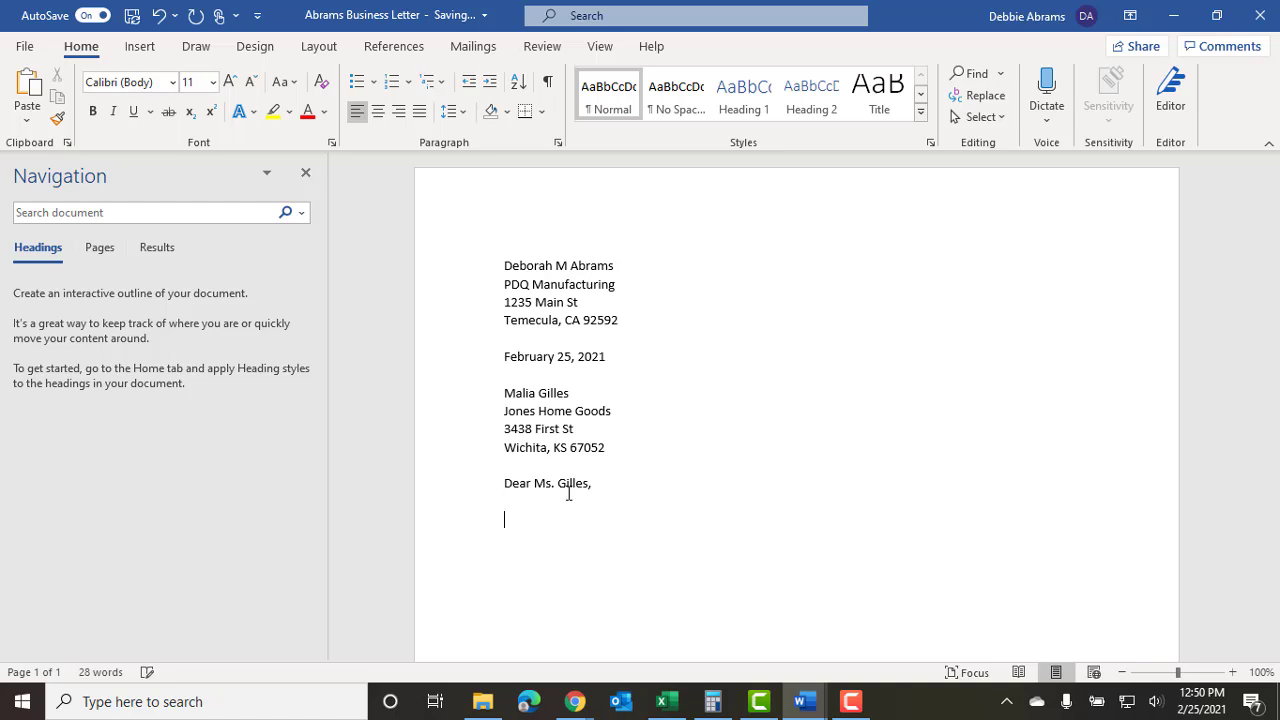
Leave a blank line after the greeting and consult the instructions document.
key("Return")
key("Return")
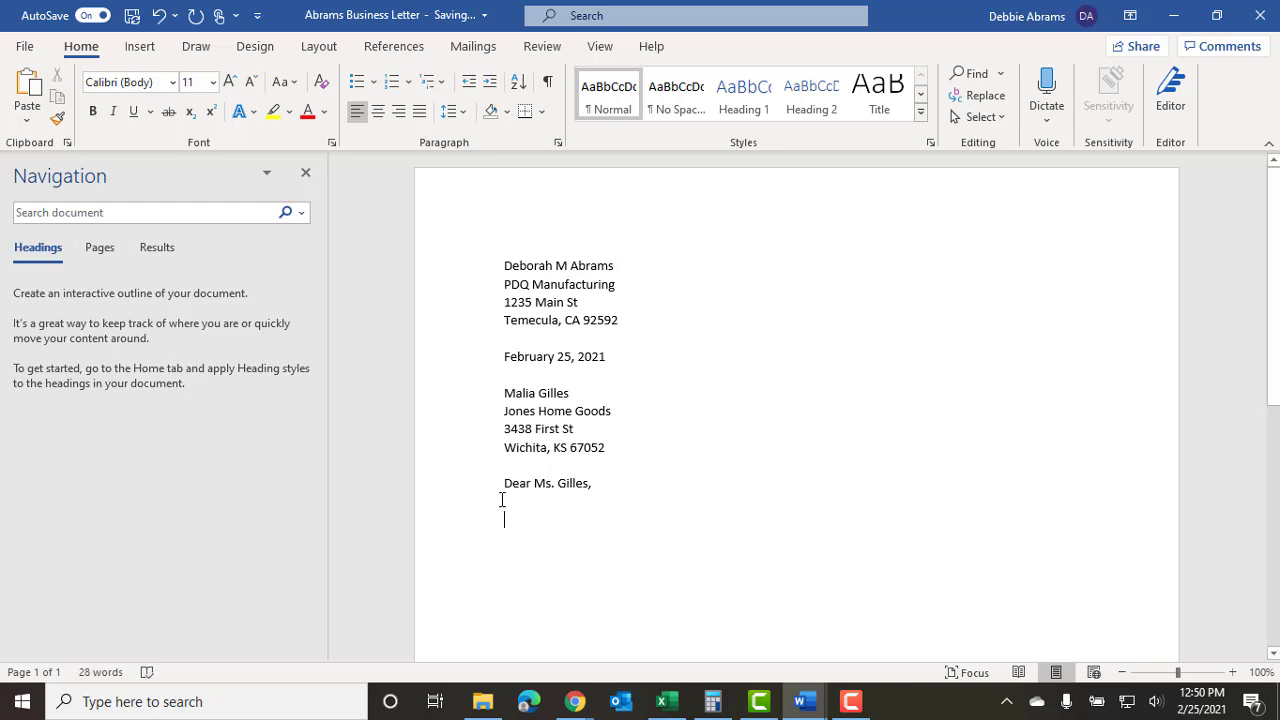
mouse_move(806, 698)
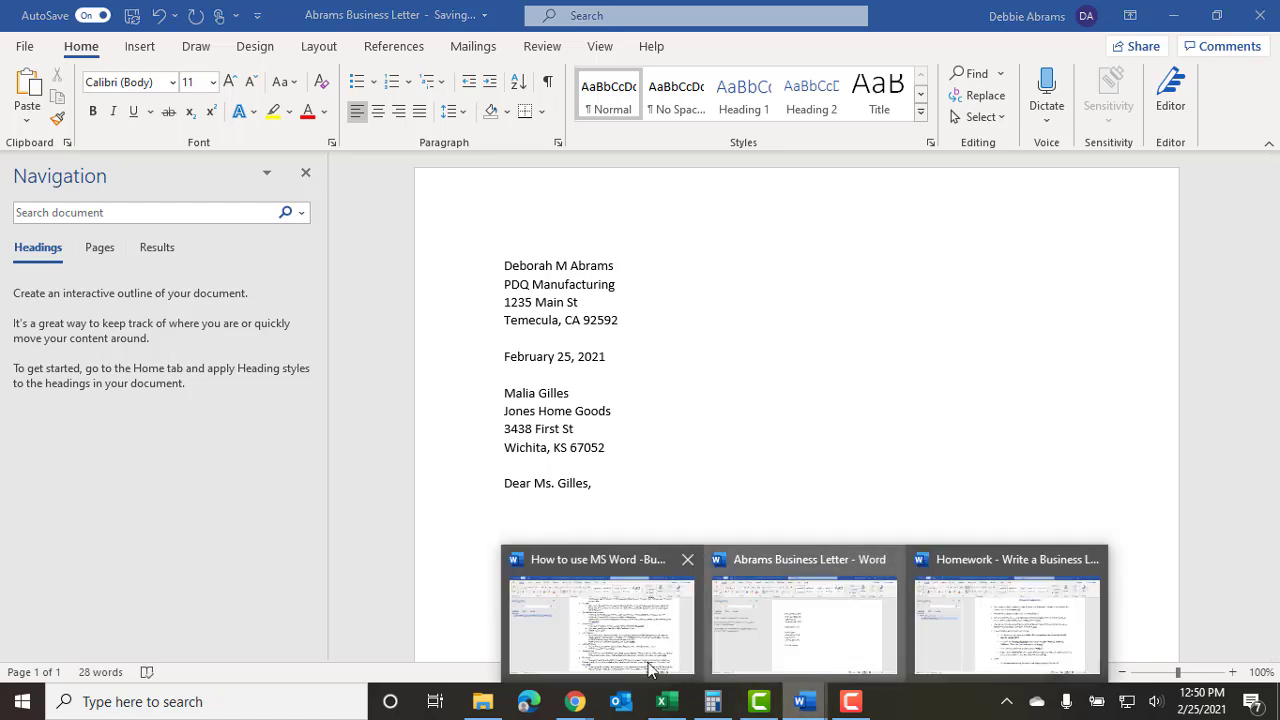
left_click(617, 624)
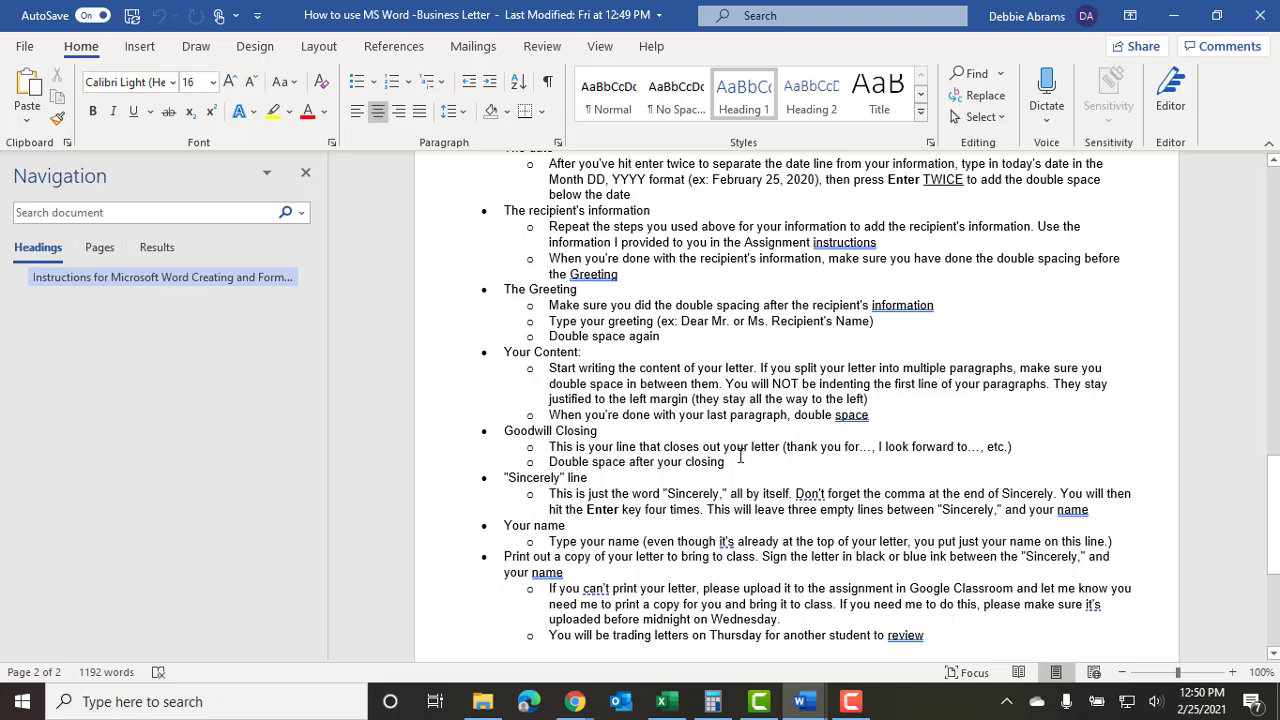
Back in the letter, insert five paragraphs of sample text as the body.
mouse_move(805, 703)
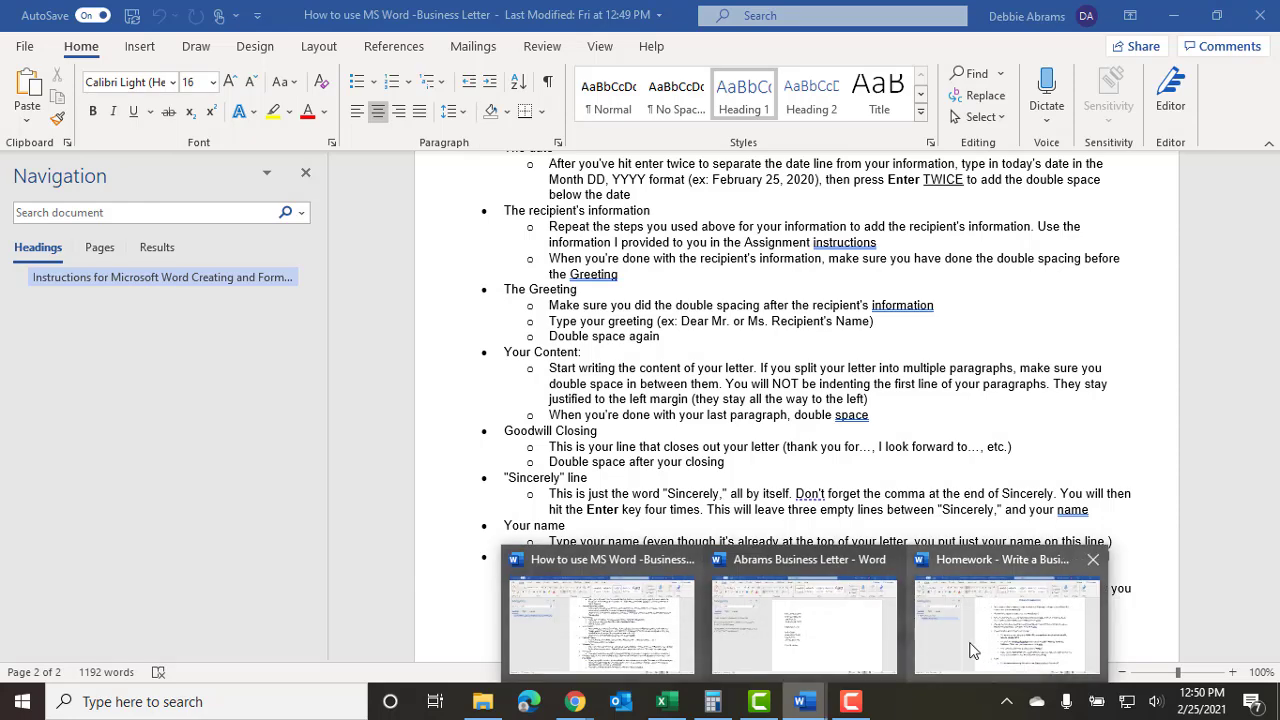
left_click(828, 637)
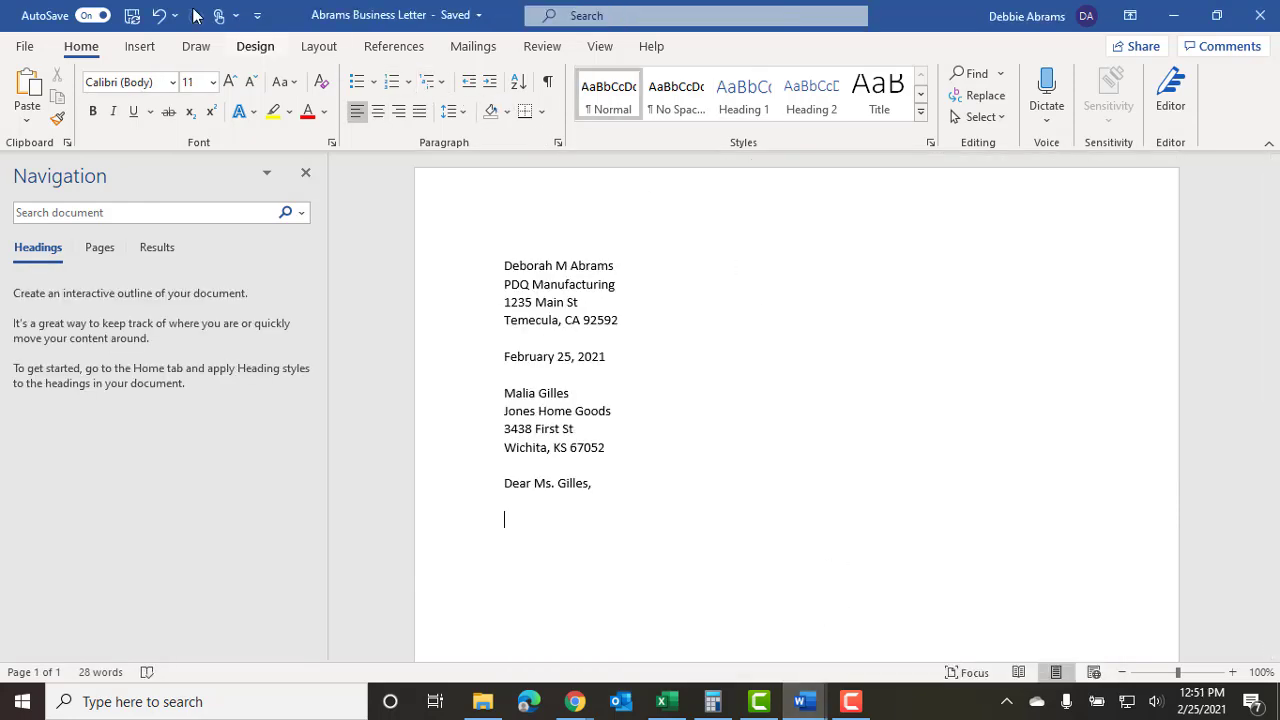
left_click(316, 46)
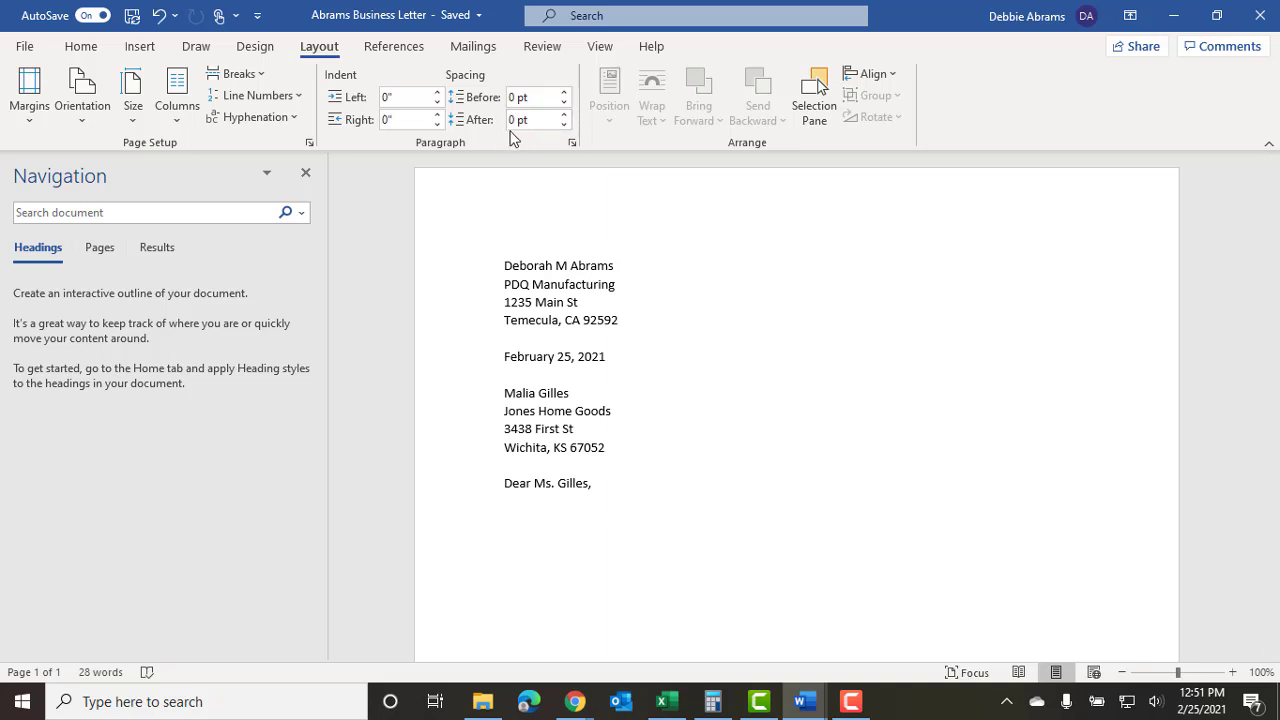
type("Video provides a powerful way to help you prove your point. When you click Online Video, you can paste in the embed code for the video you want to add. You can also type a keyword to search online for the video that best fits your document. To make your document look professionally produced, Word provides header, footer, cover page, and text box designs that complement each other. For example, you can add a matching cover page, header, and sidebar. Click Insert and then choose the elements you want from the different galleries. Themes and styles also help keep your document coordinated. When you click Design and choose a new Theme, the pictures, charts, and SmartArt graphics change to match your new theme. When you apply styles, your headings change to match the new theme. Save time in Word with new buttons that show up where you need them. To change the way a picture fits in your document, click it and a button for layout options appears next to it. When you work on a table, click where you want to add a row or a column, and then click the plus sign. Reading is easier, too, in the new Reading view. You can collapse parts of the document and focus on the text you want. If you need to stop reading before you reach the end, Word remembers where you left off - even on another device.")
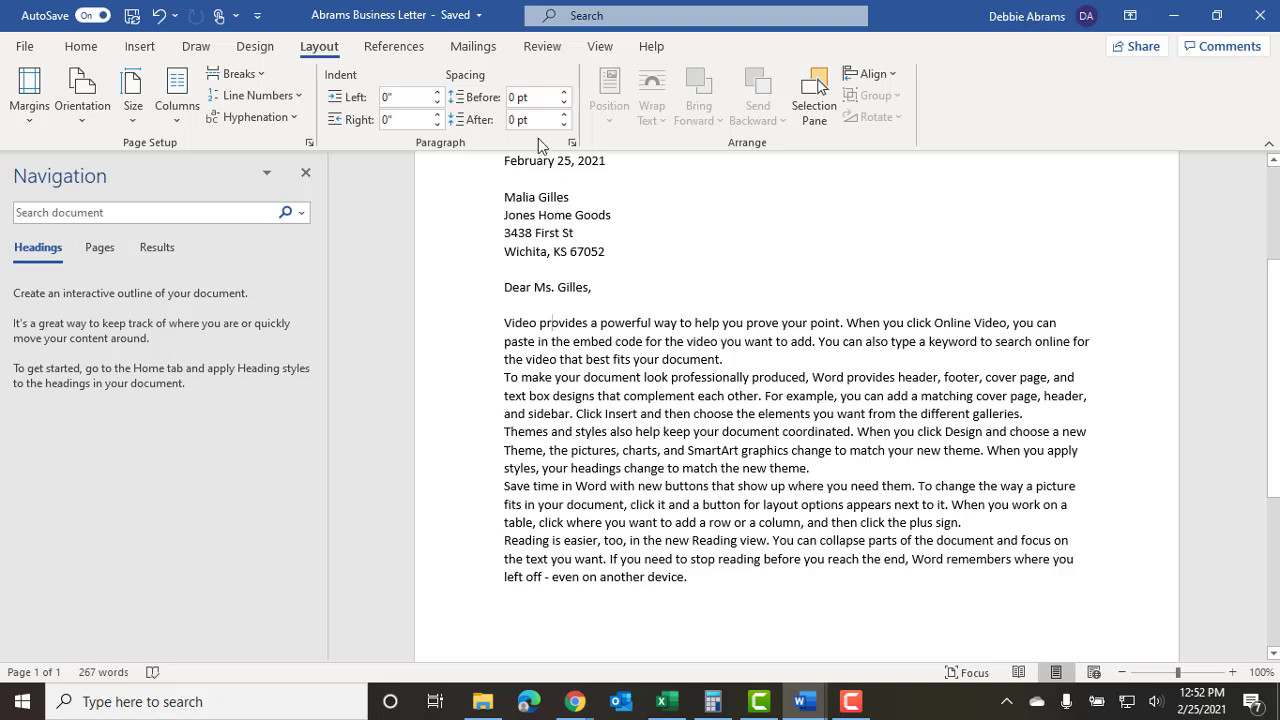
Insert blank lines after the first body paragraph and on both sides of the Themes paragraph.
left_click(769, 358)
key("Return")
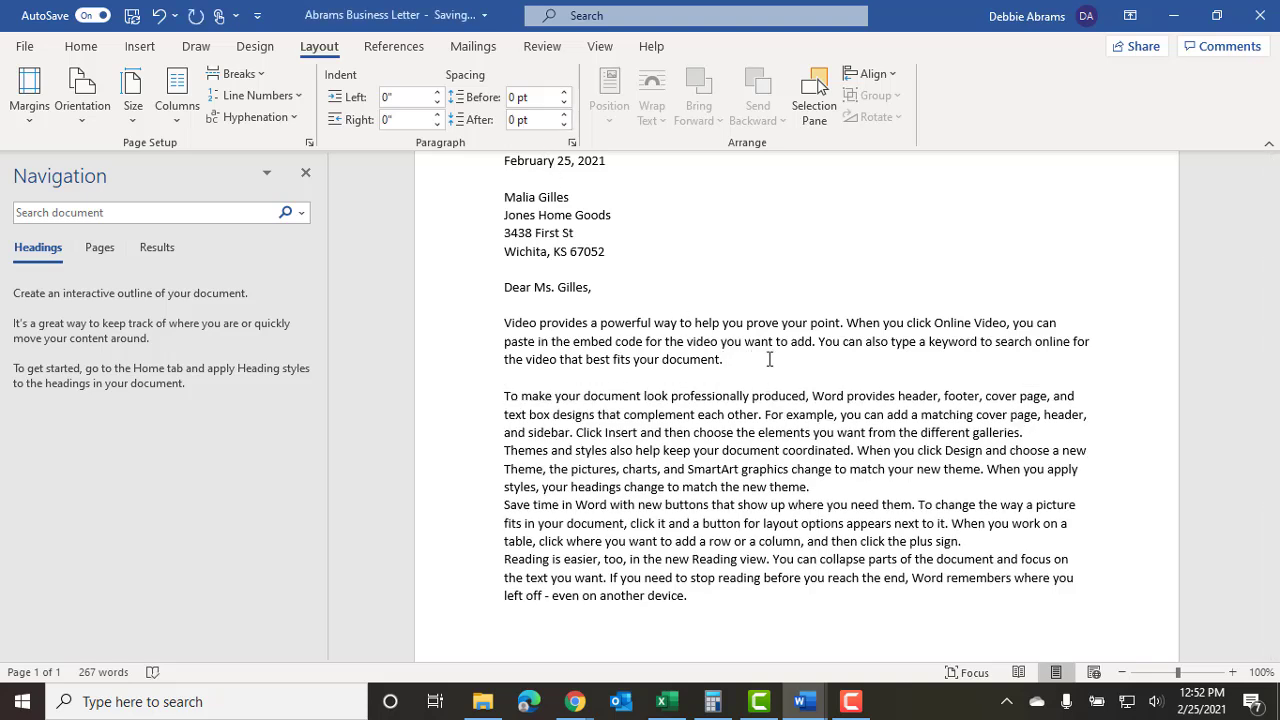
left_click(828, 490)
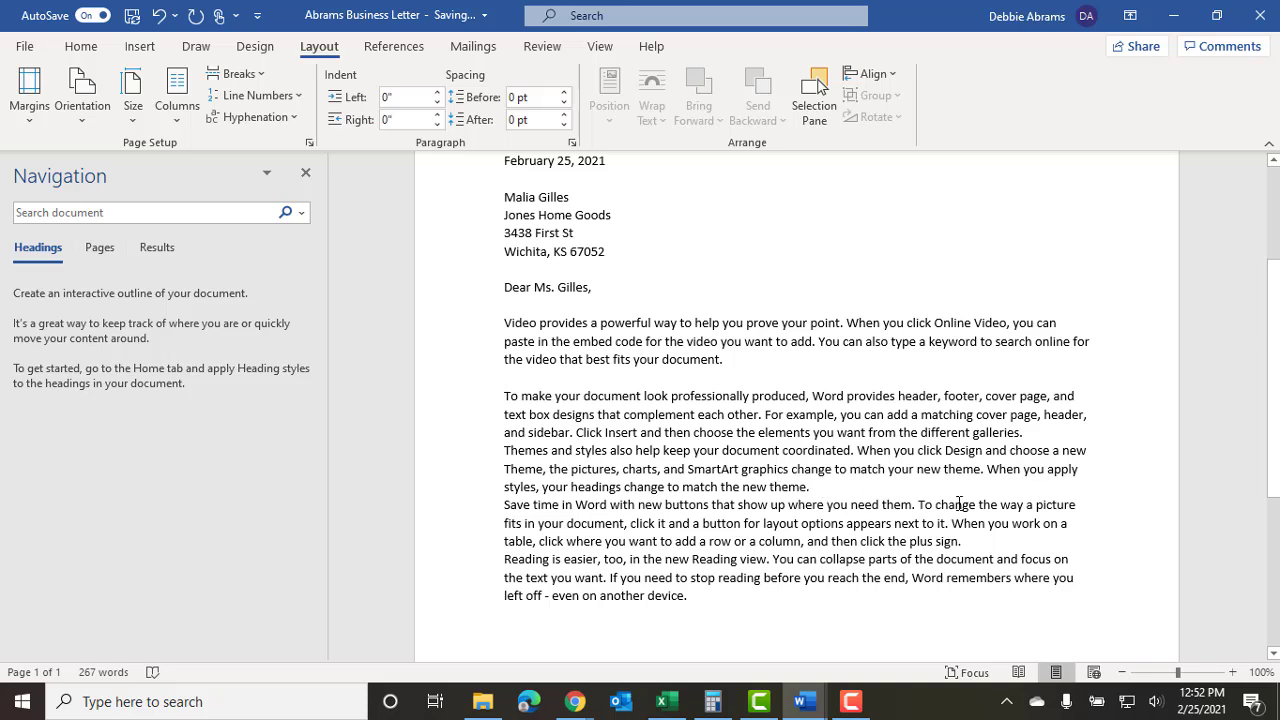
key("Return")
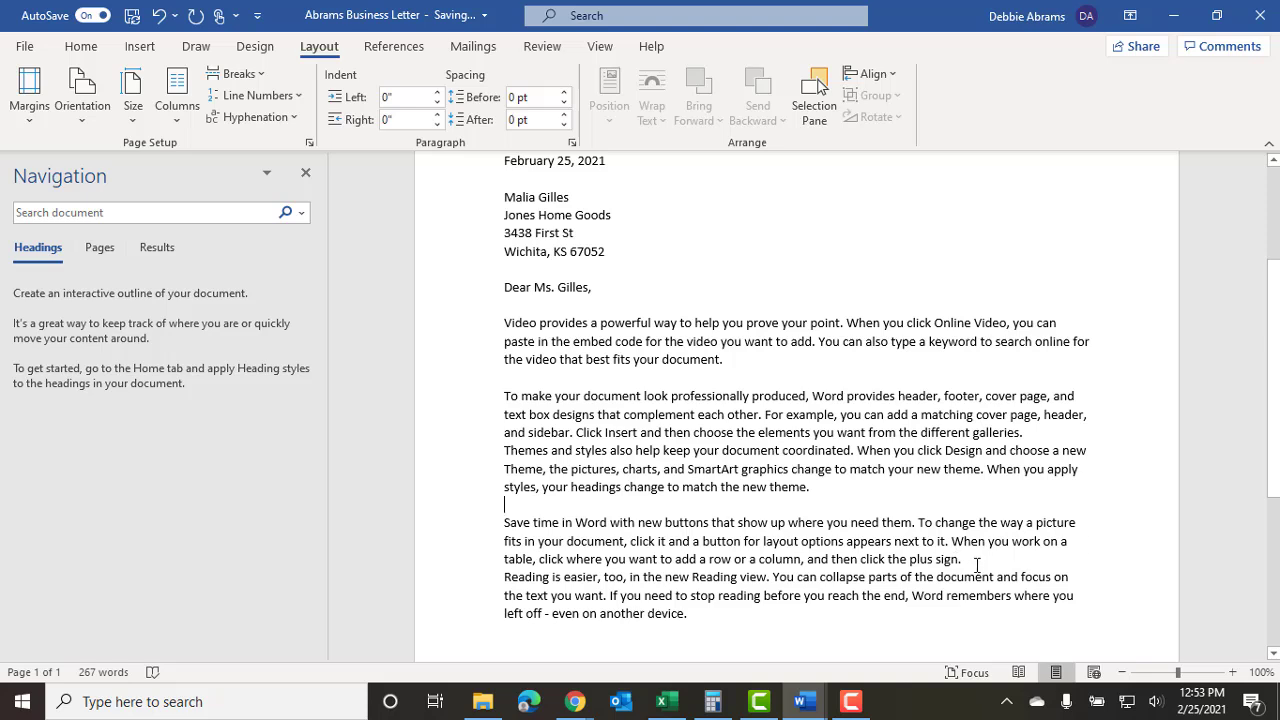
key("Return")
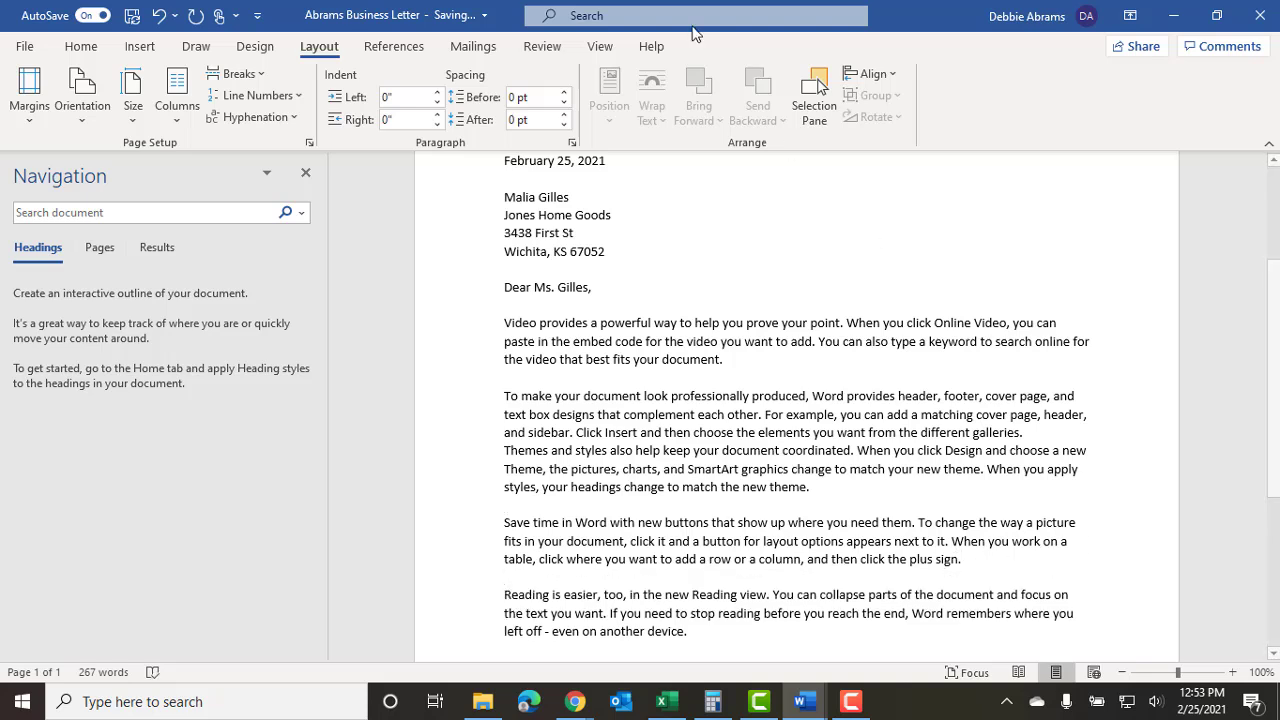
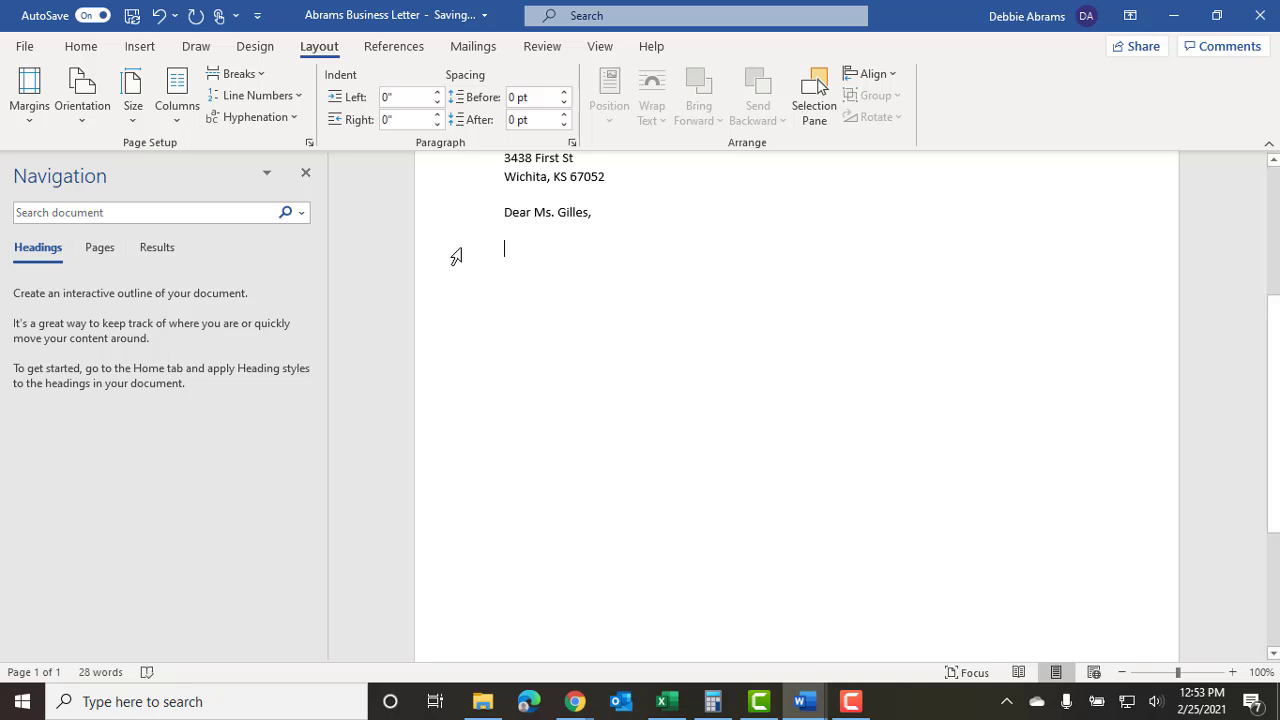
Set 8 pt spacing after paragraphs and generate five =rand() sample paragraphs below the greeting.
left_click(509, 120)
key("Delete")
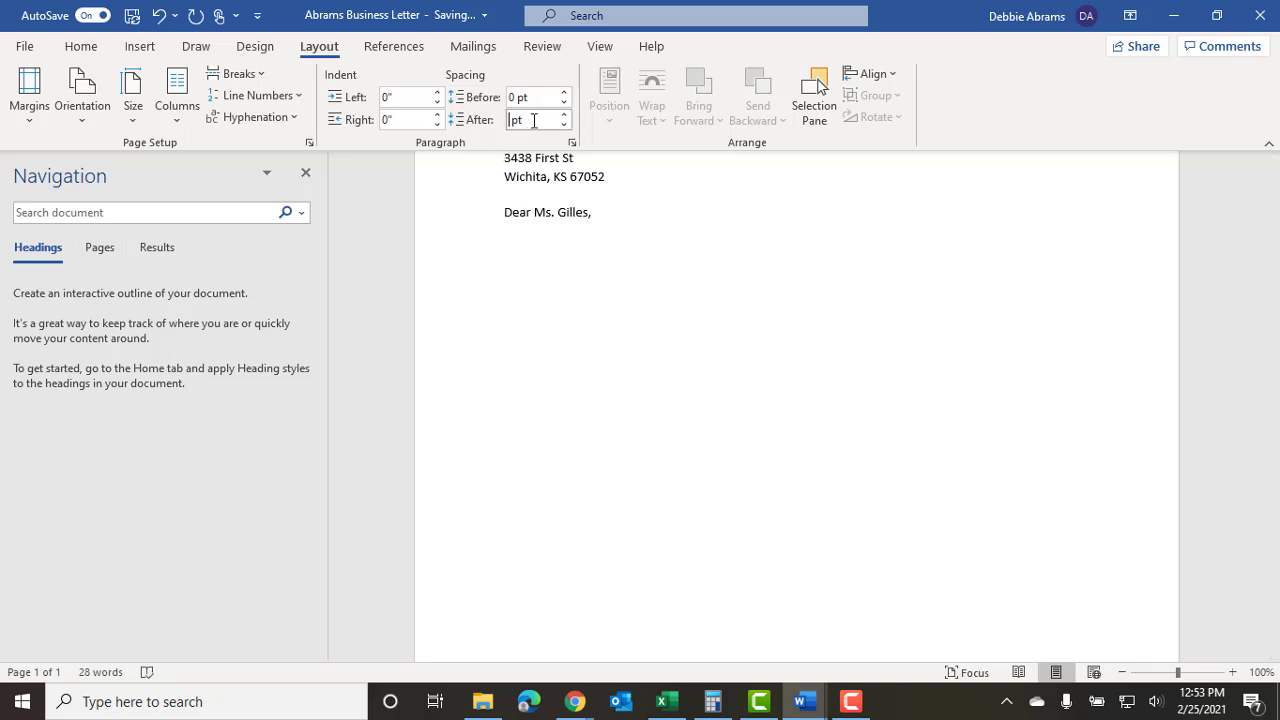
type("8")
left_click(520, 254)
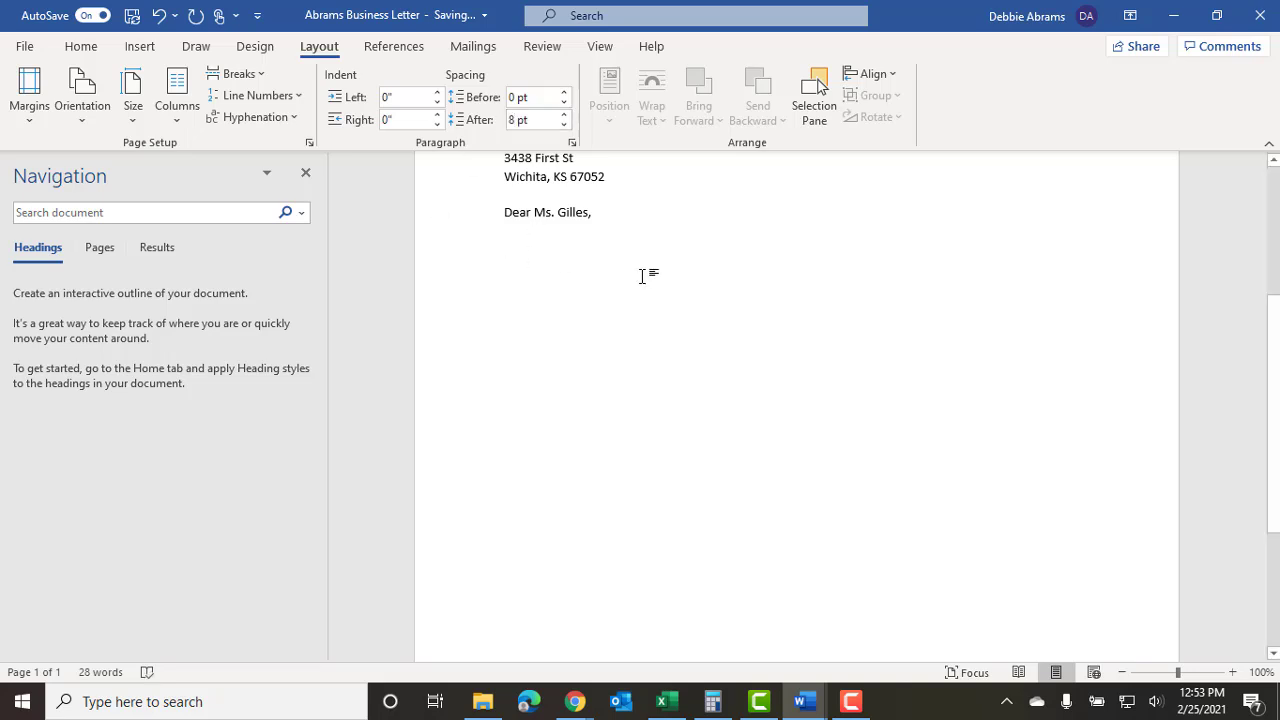
type("=rand")
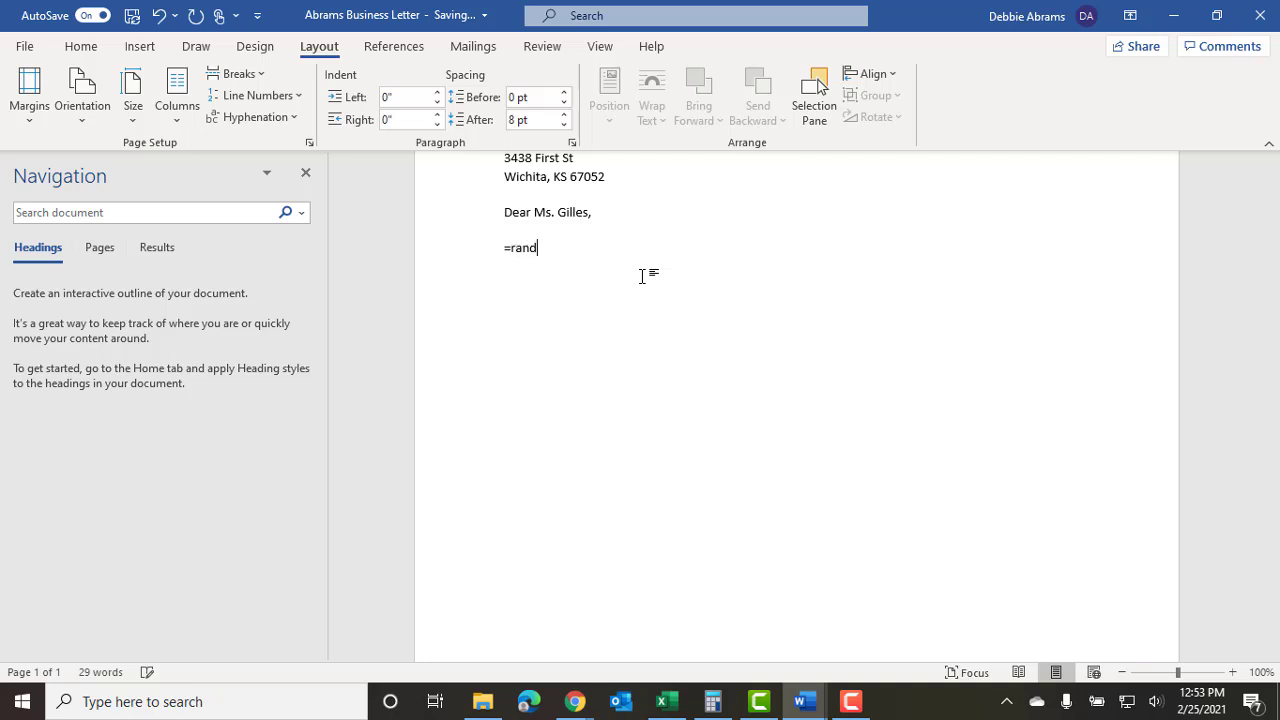
type("()")
key("Return")
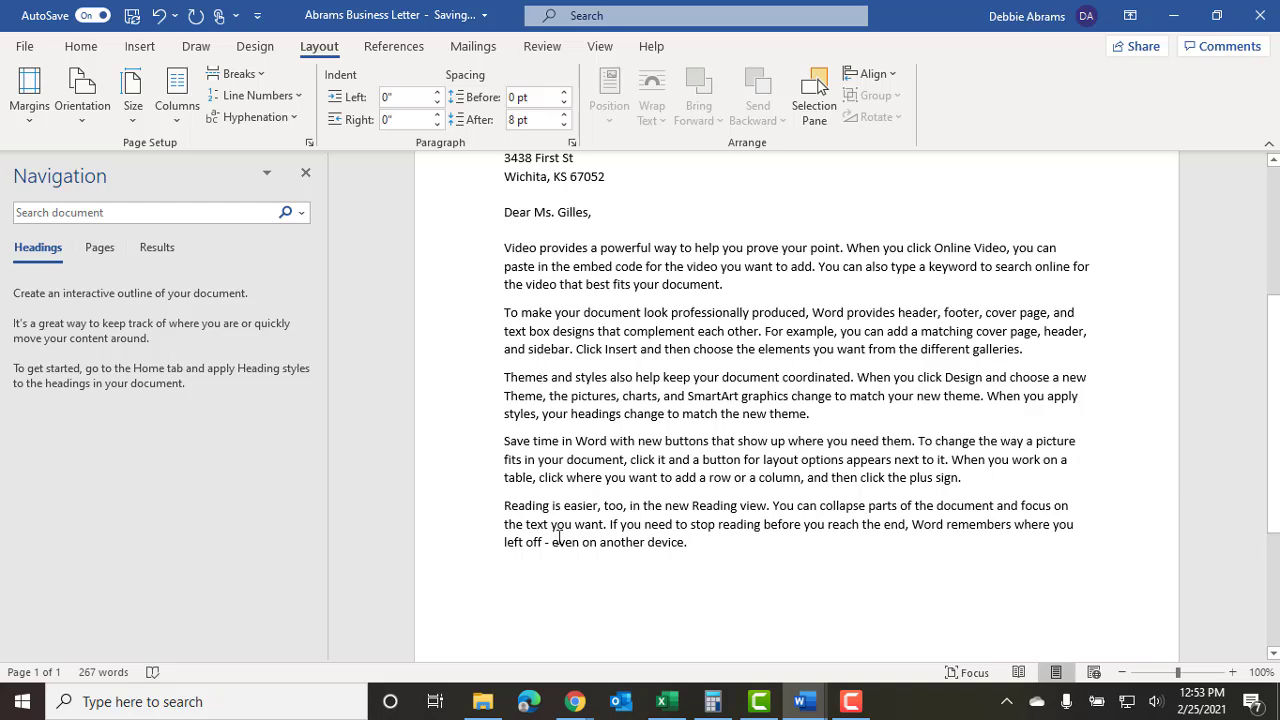
scroll(468, 329, "up", 3)
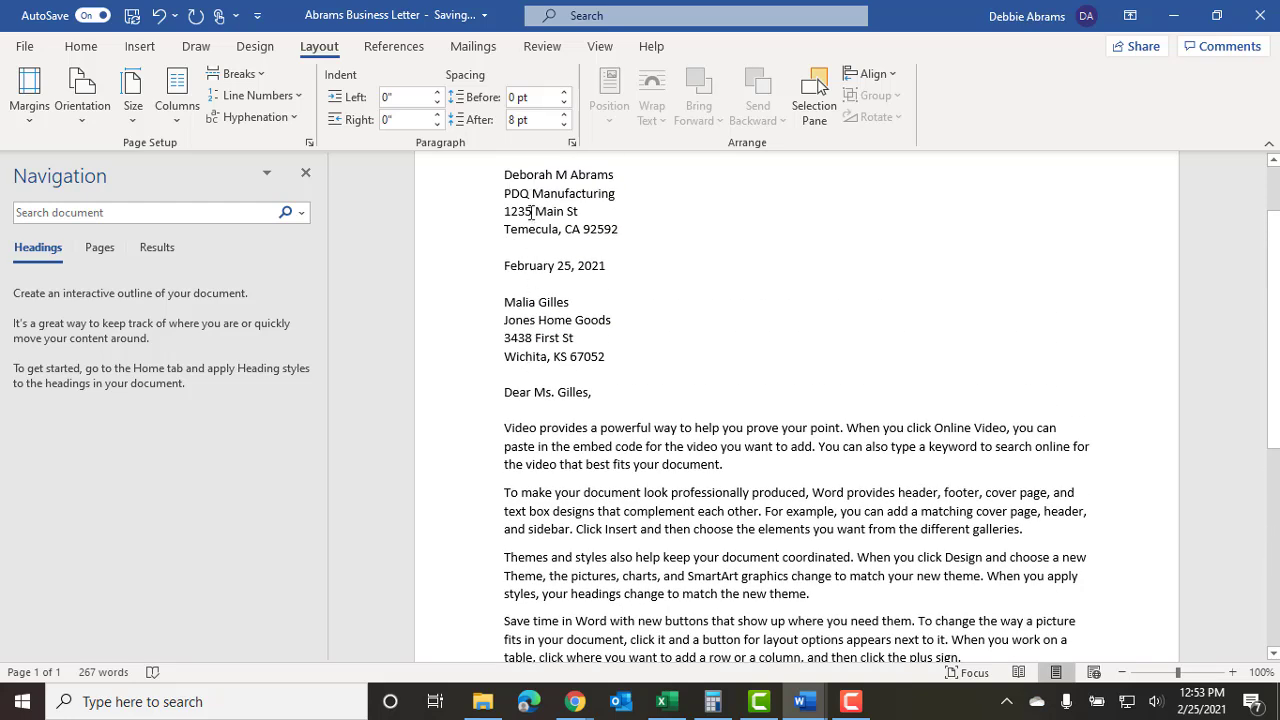
scroll(577, 466, "down", 2)
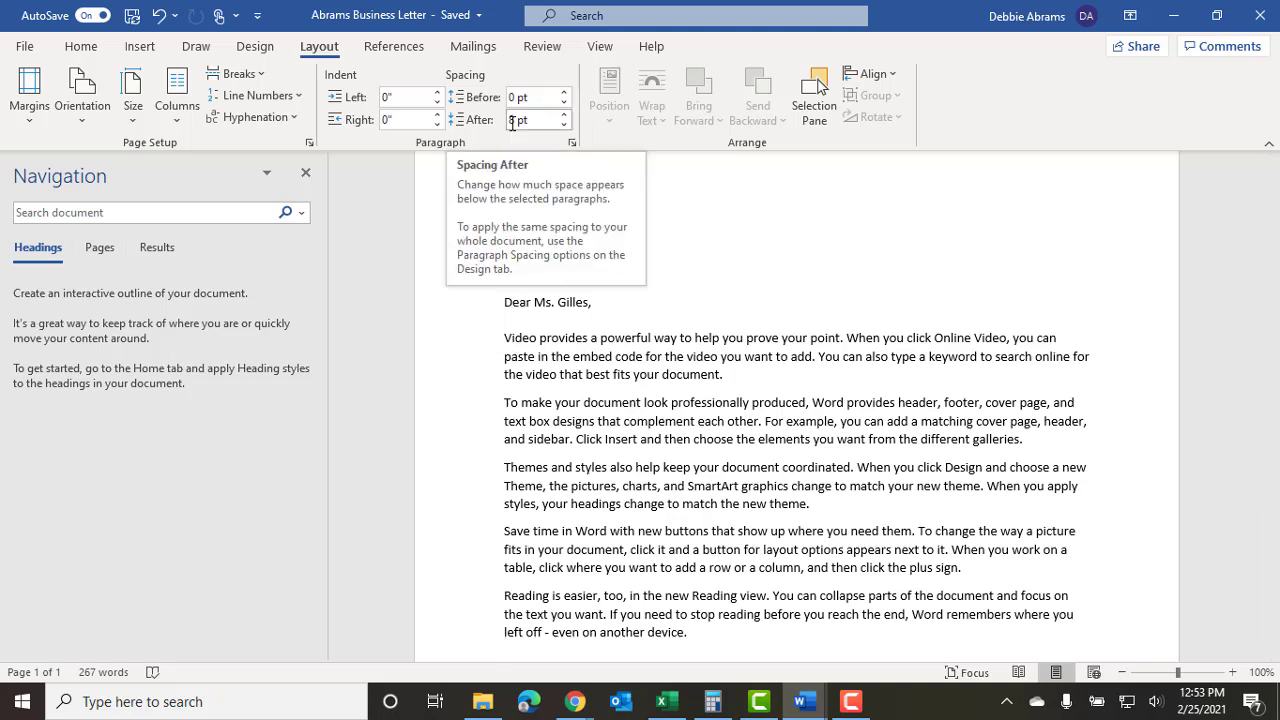
scroll(512, 120, "up", 1)
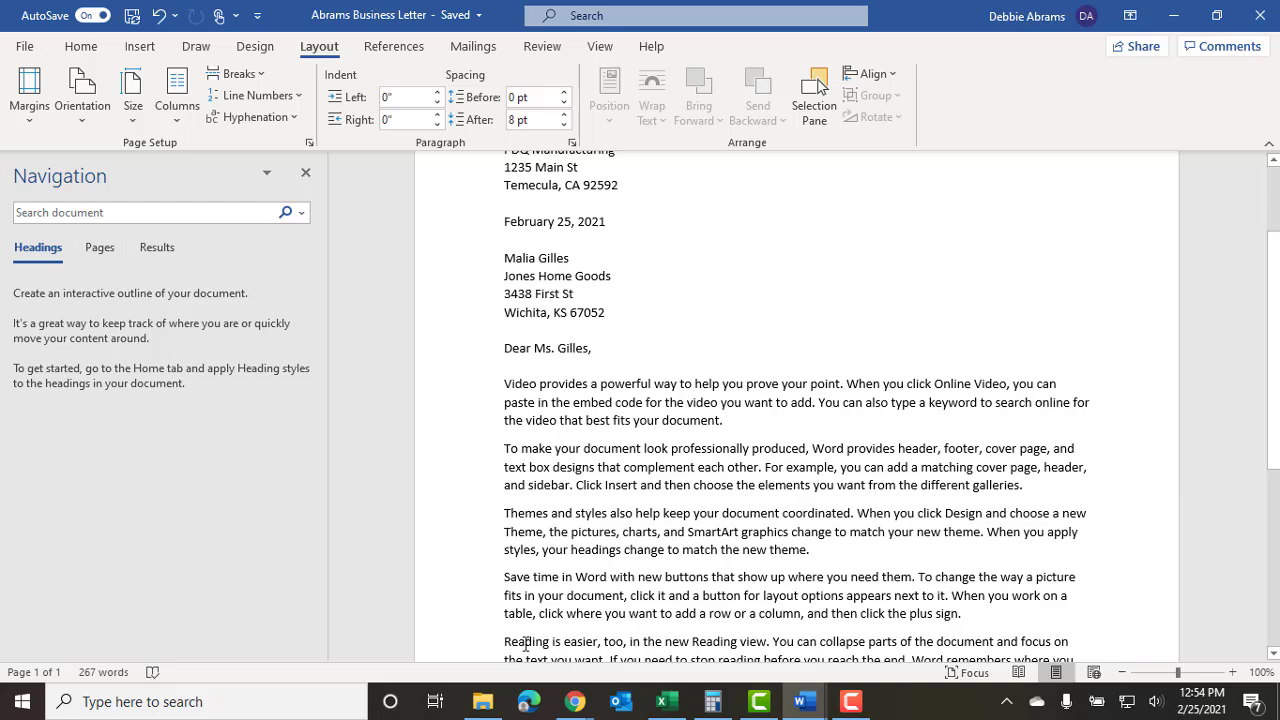
scroll(515, 566, "up", 3)
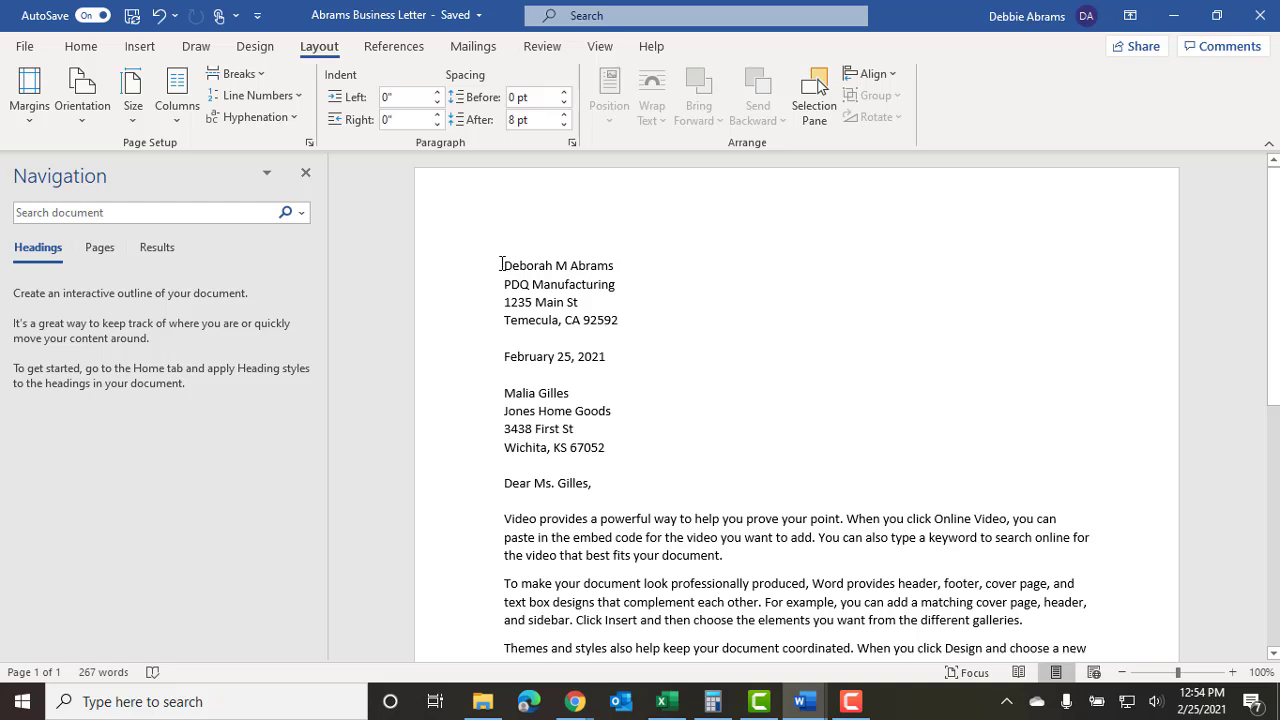
left_click_drag(505, 268, 635, 451)
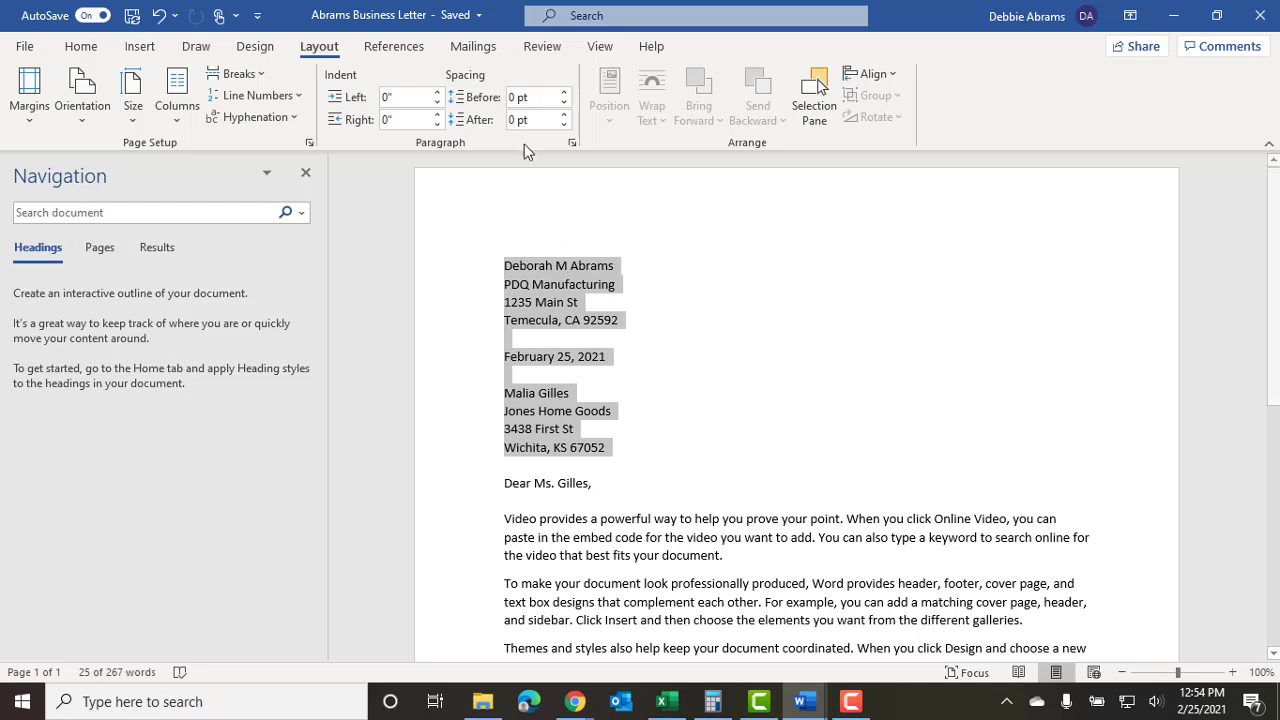
left_click(512, 121)
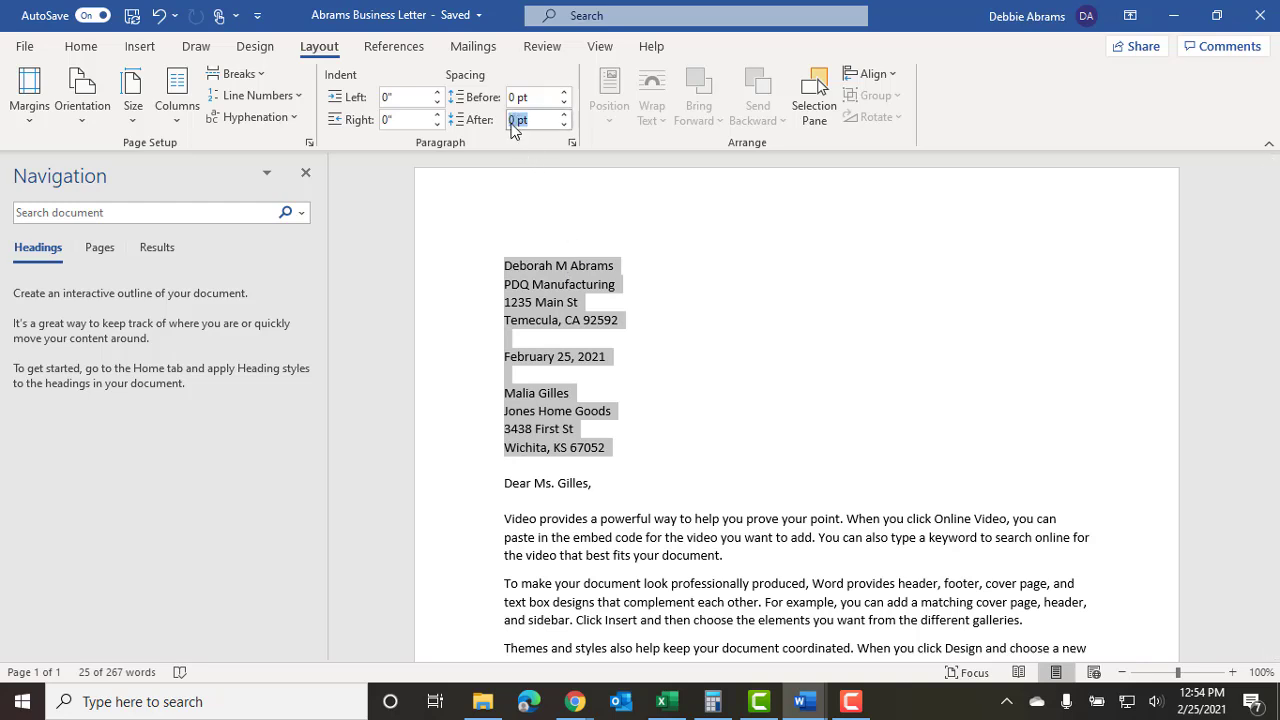
type("8")
key("Return")
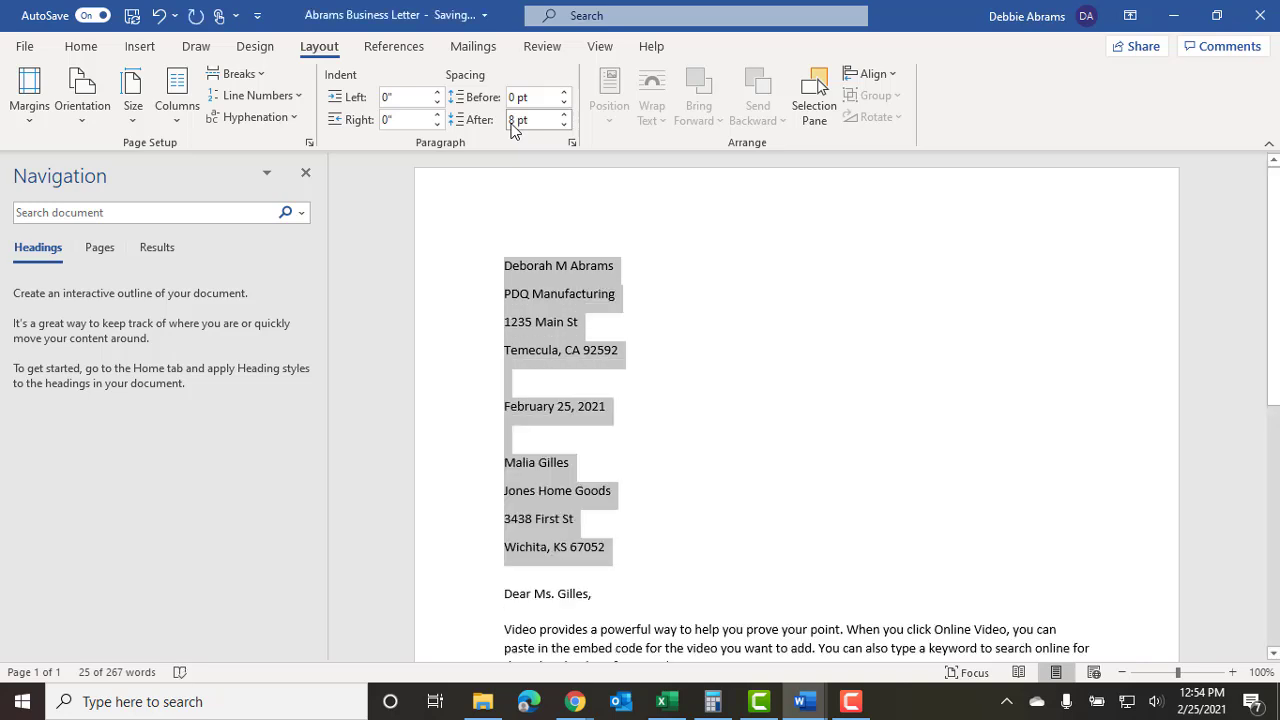
left_click(662, 348)
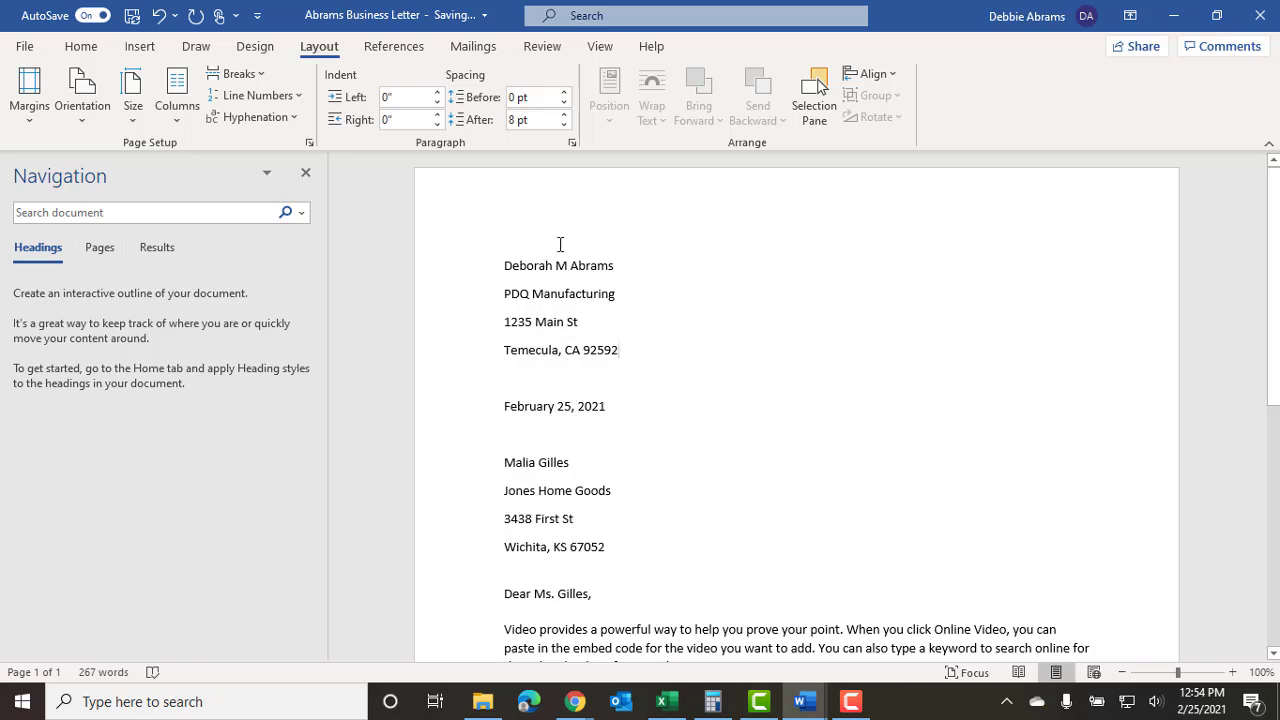
scroll(679, 415, "down", 1)
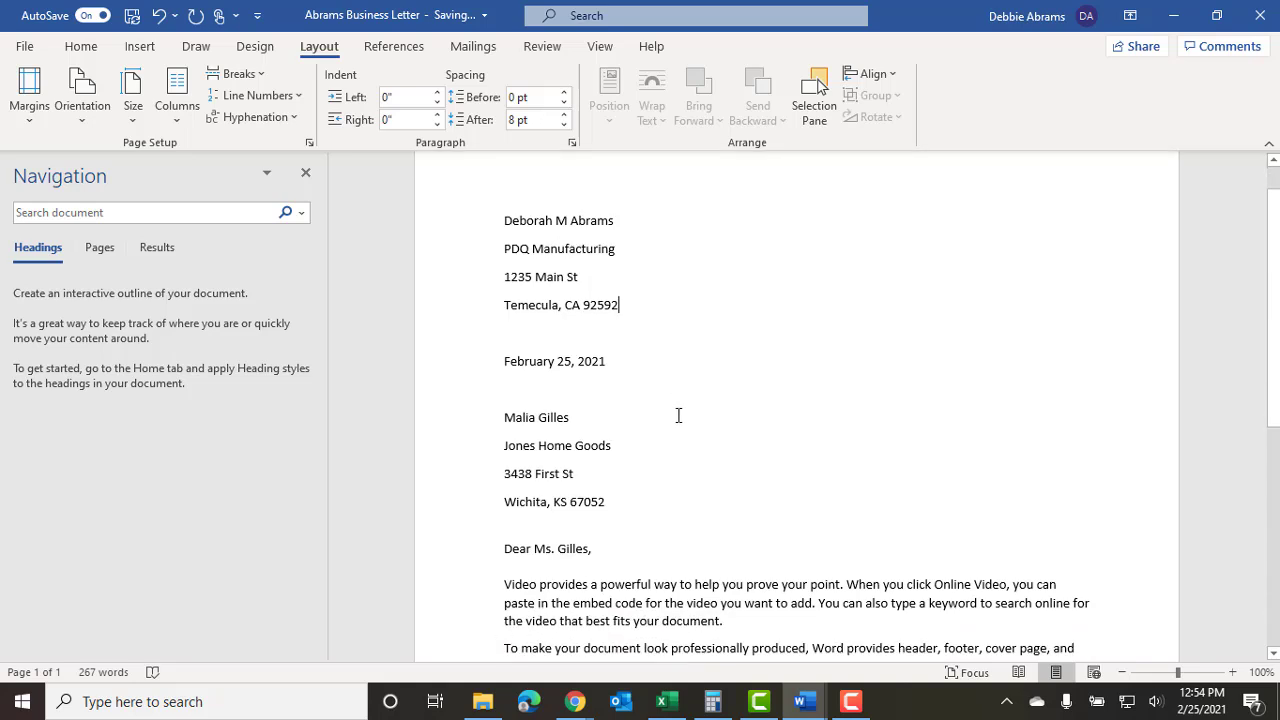
scroll(649, 408, "up", 1)
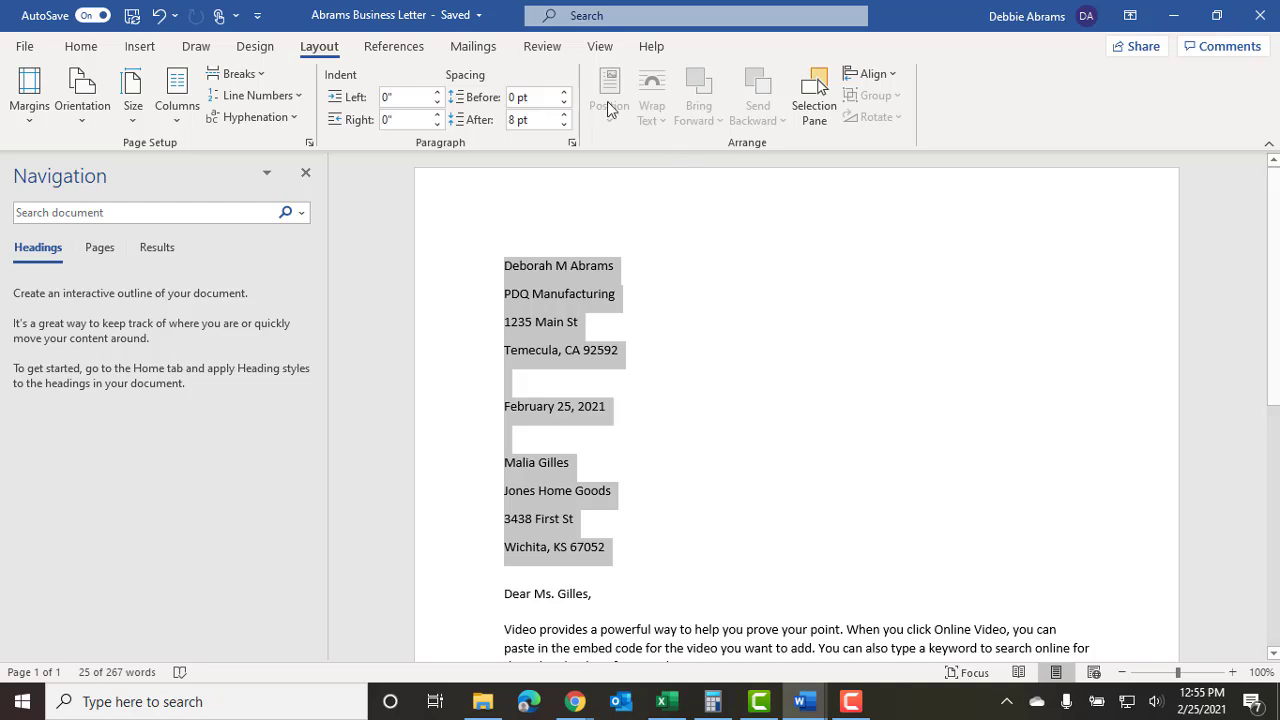
left_click(520, 120)
type("0")
key("Return")
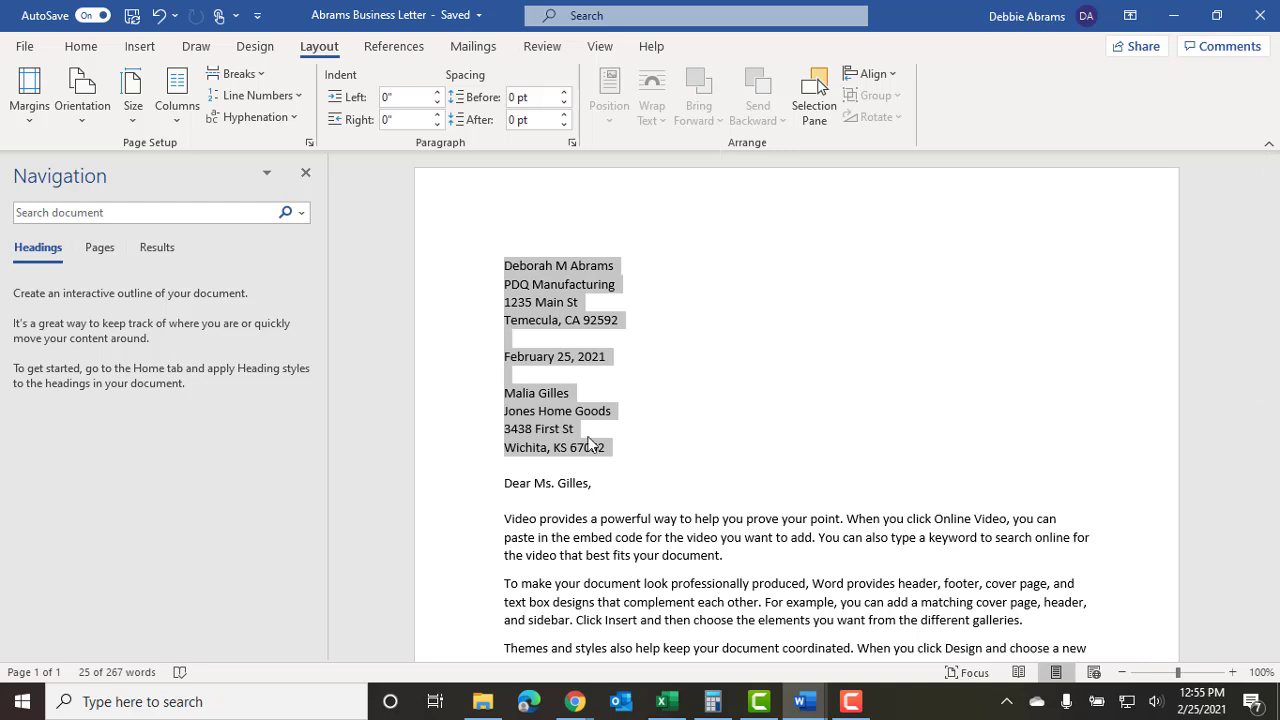
left_click(592, 486)
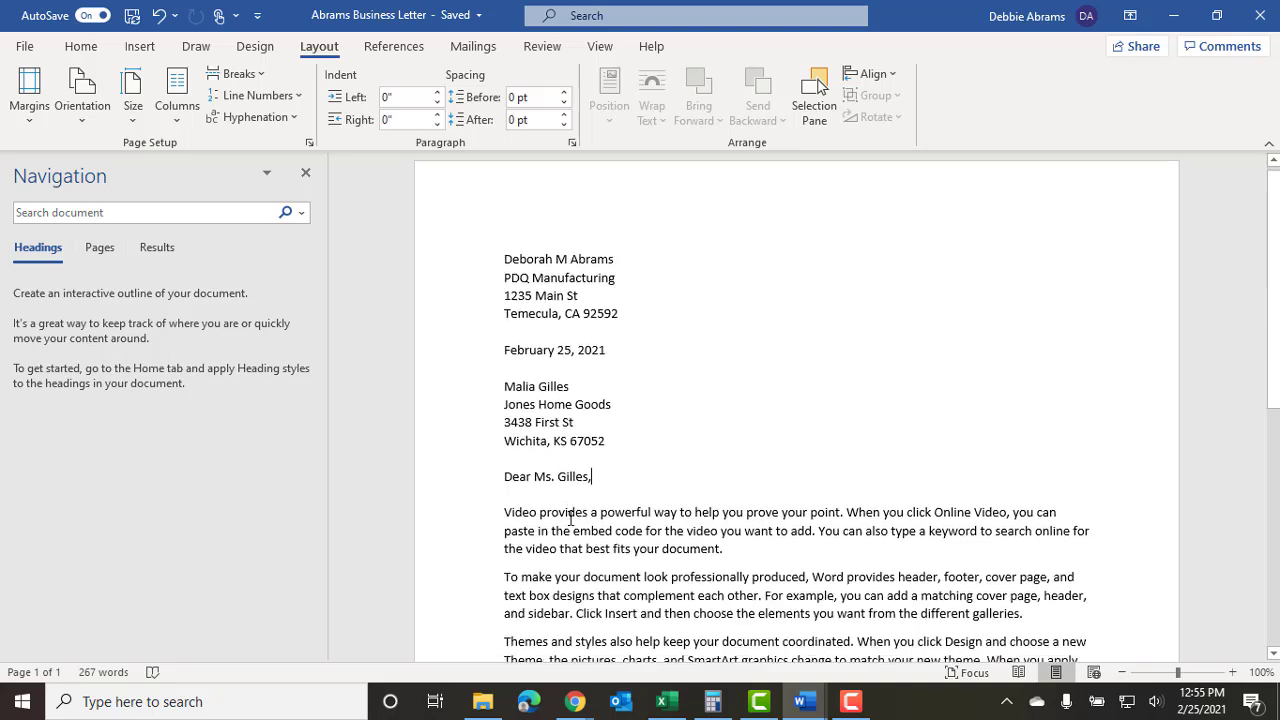
scroll(536, 530, "down", 2)
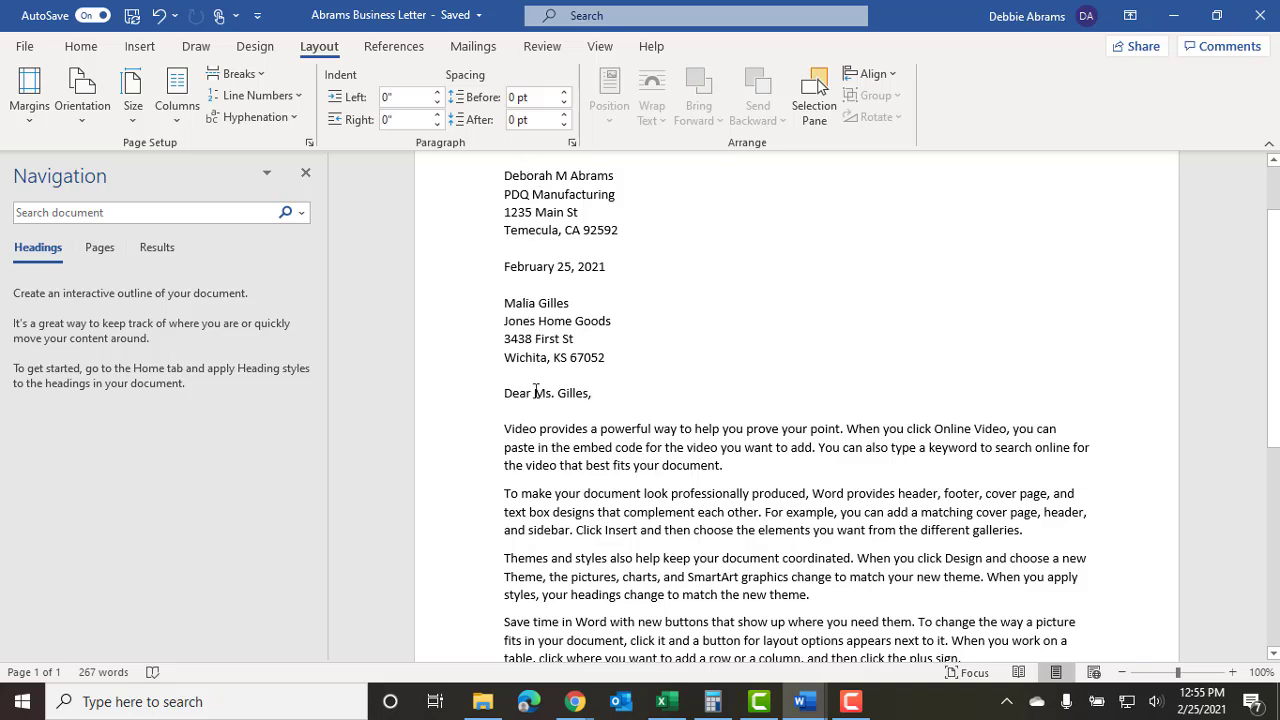
scroll(544, 521, "down", 2)
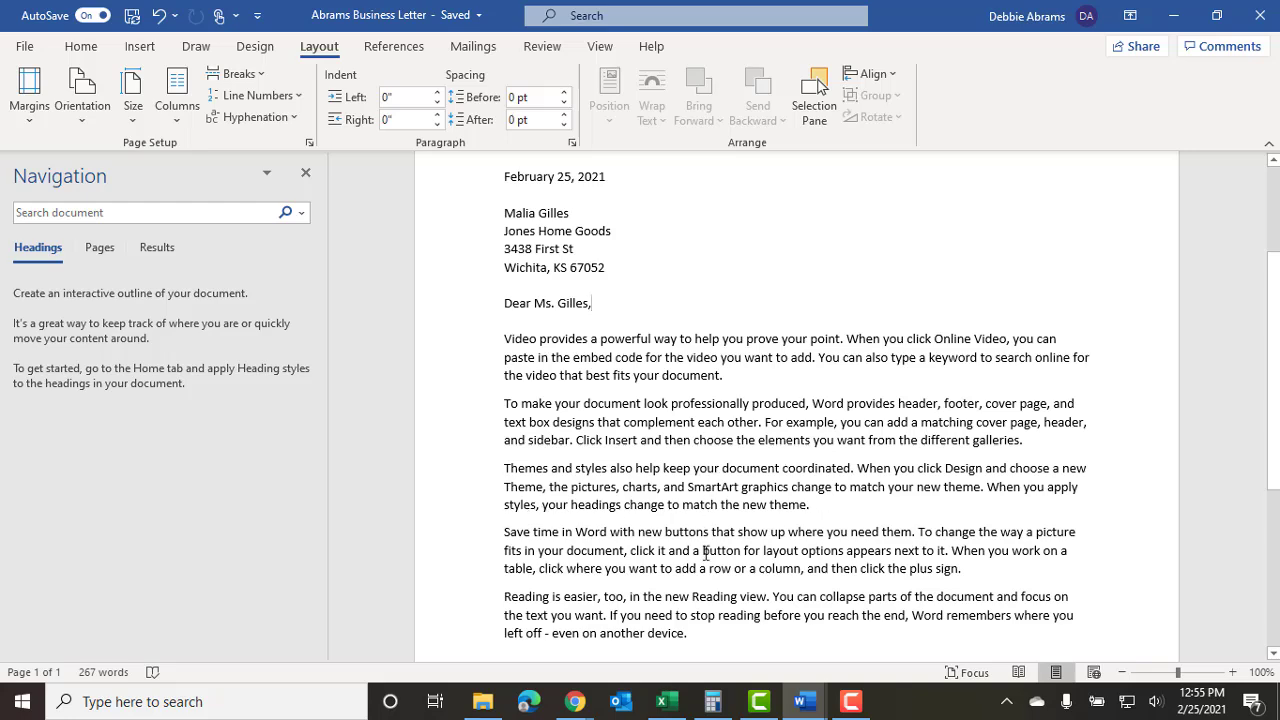
scroll(698, 563, "down", 1)
scroll(640, 540, "down", 5)
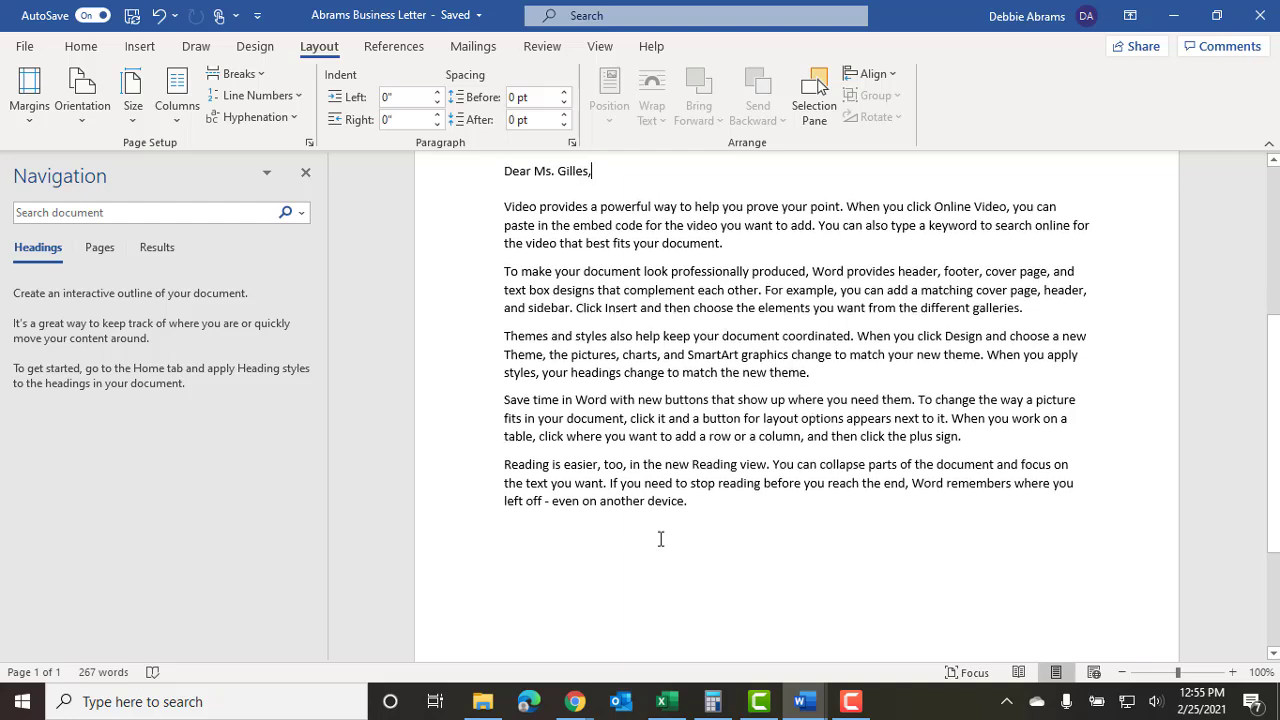
scroll(612, 515, "up", 4)
scroll(611, 514, "up", 1)
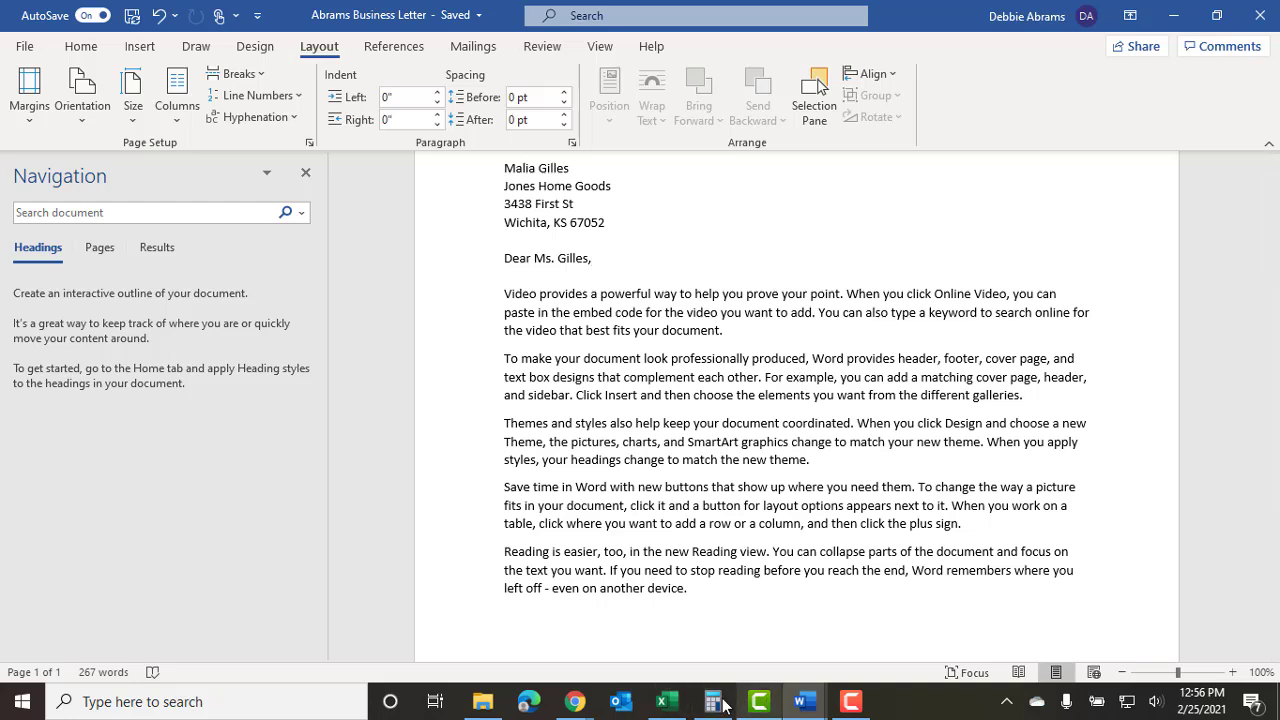
mouse_move(799, 707)
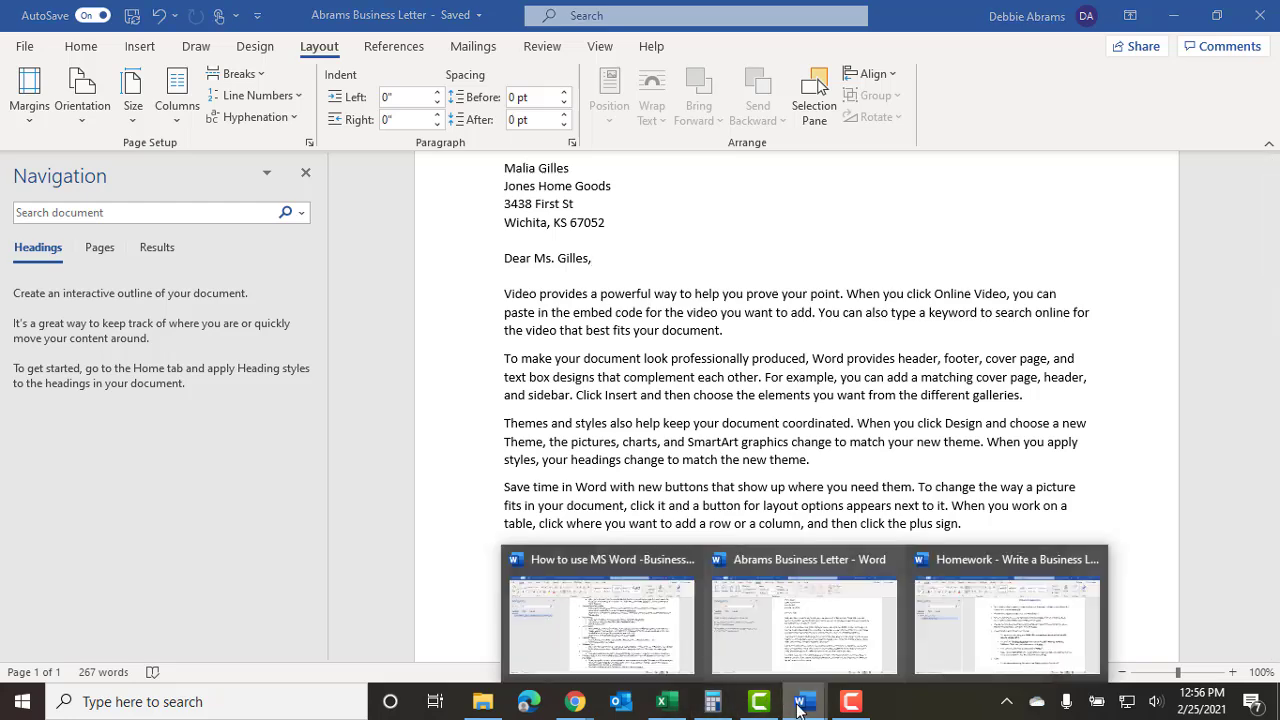
left_click(600, 620)
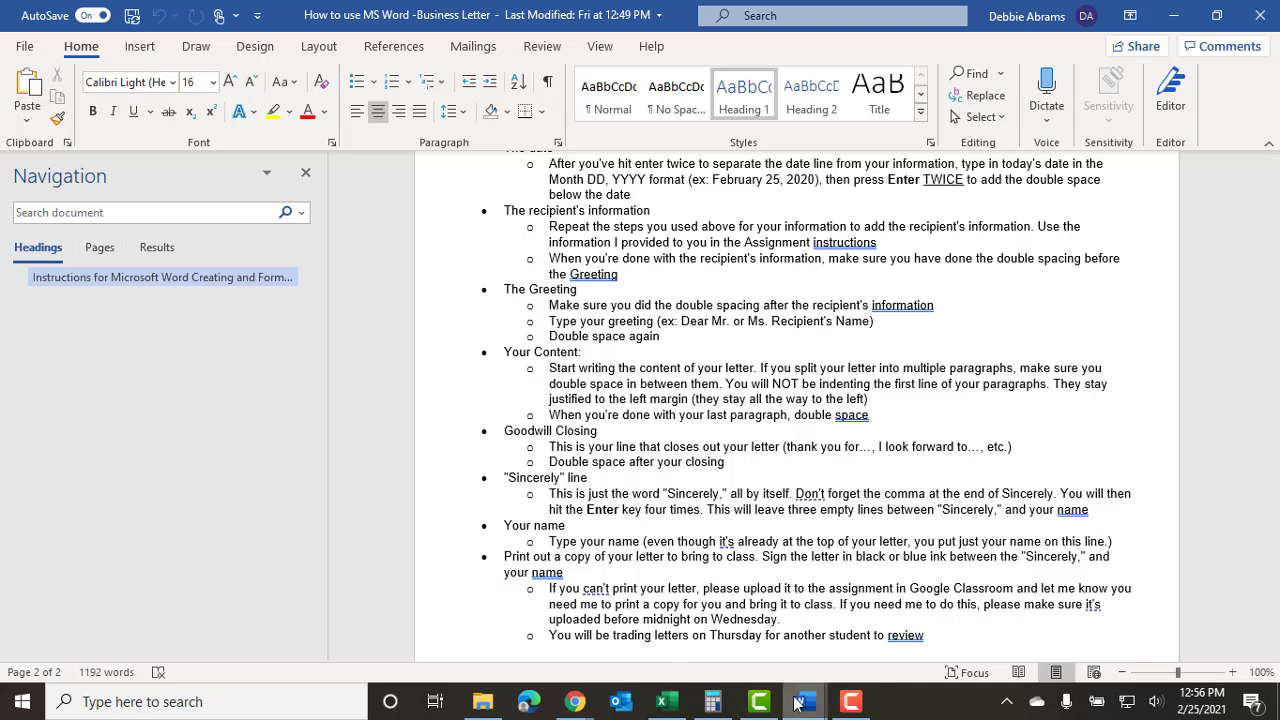
mouse_move(797, 703)
left_click(808, 644)
scroll(750, 442, "down", 3)
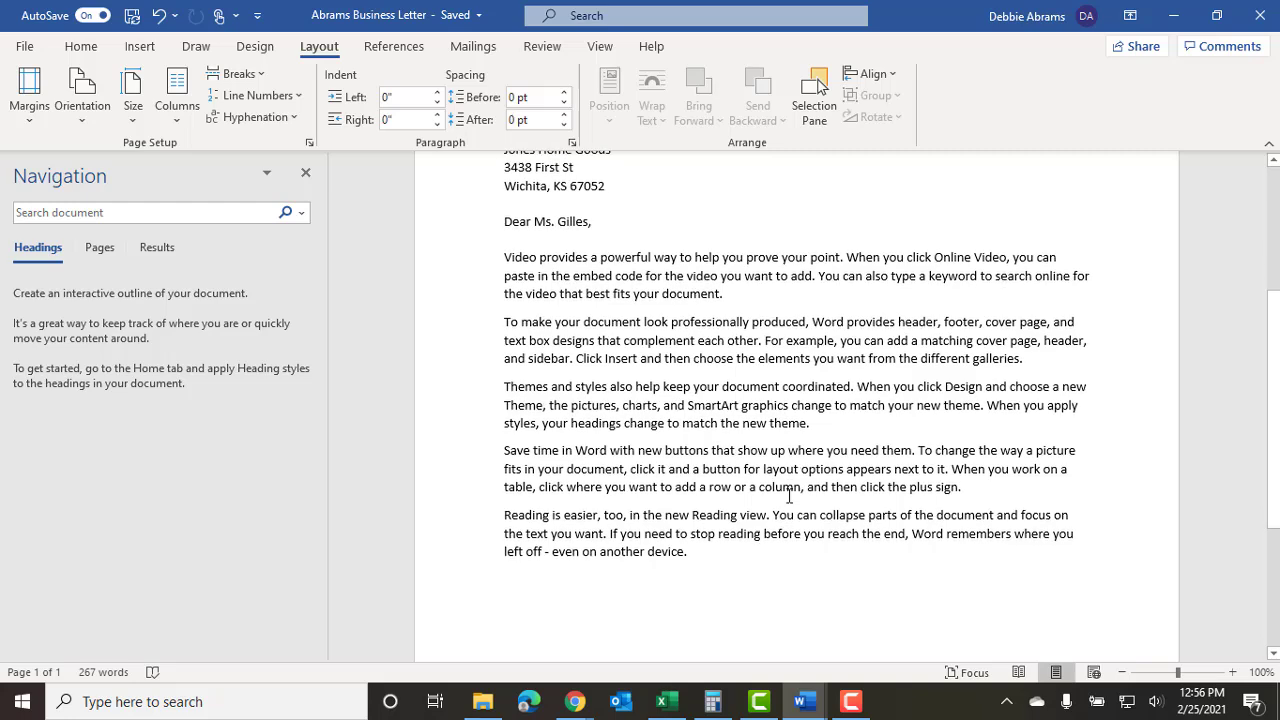
Add 'Thank you for your time. I look forward to answering any questions you have.' after the body.
left_click(730, 407)
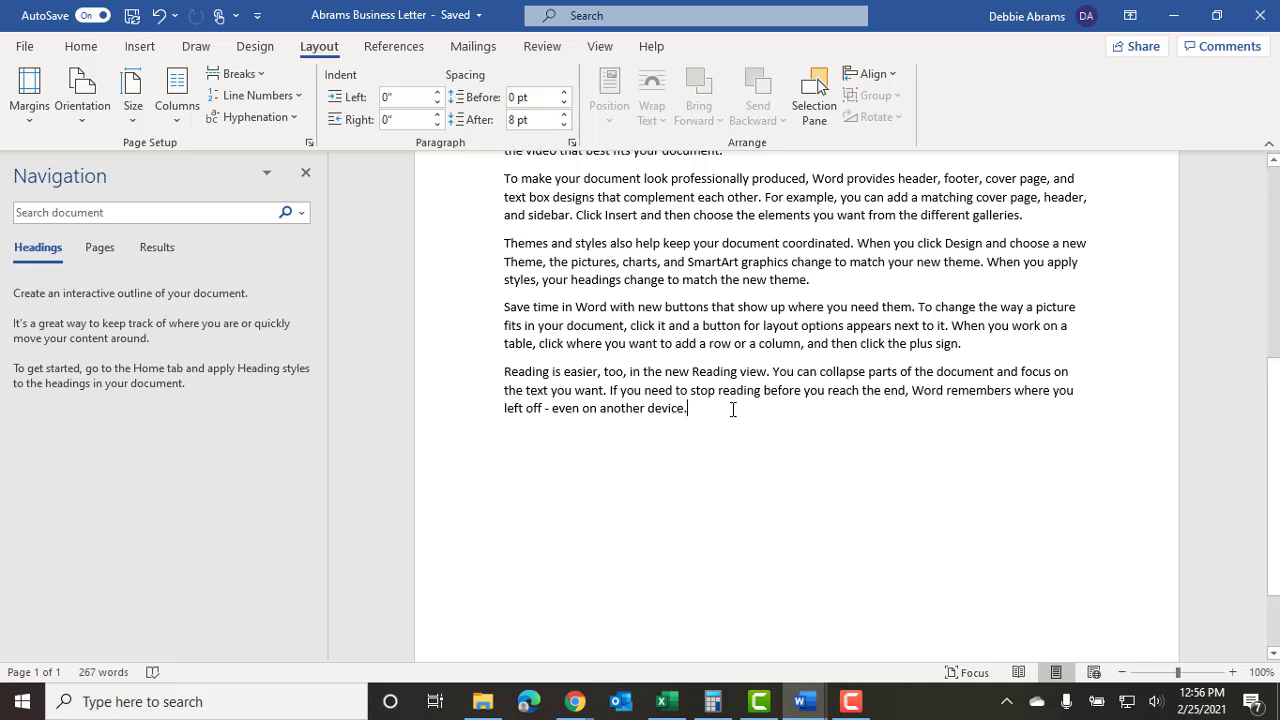
key("Return")
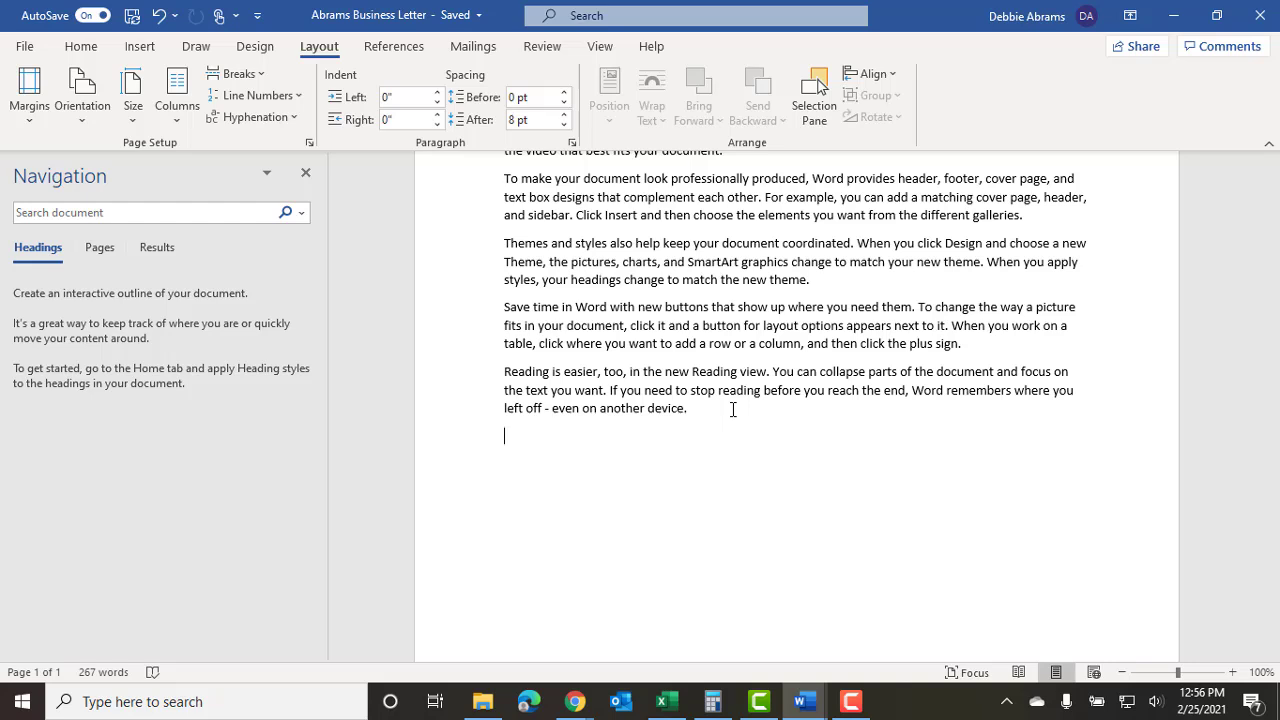
type("Thank you for your time. I look forward to answering")
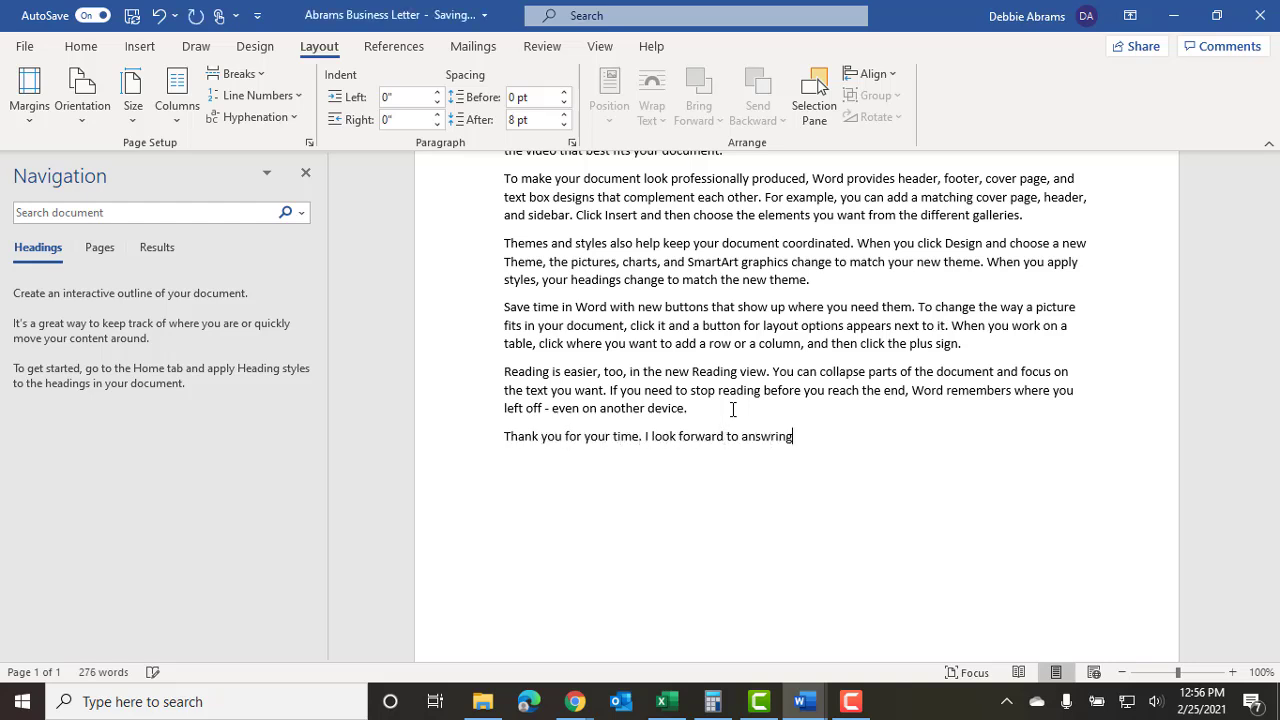
type(" any questions you have.")
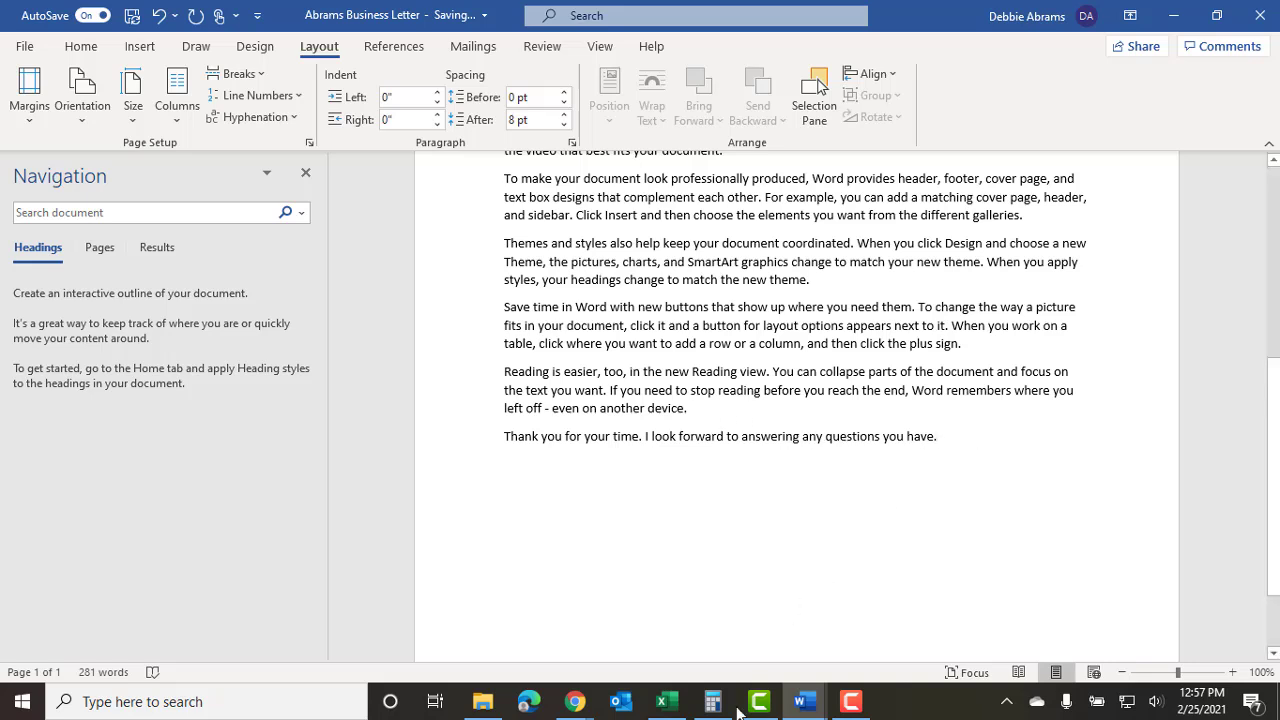
Switch to the instructions document and scroll to the guidance on the Sincerely line and name.
mouse_move(700, 716)
mouse_move(800, 703)
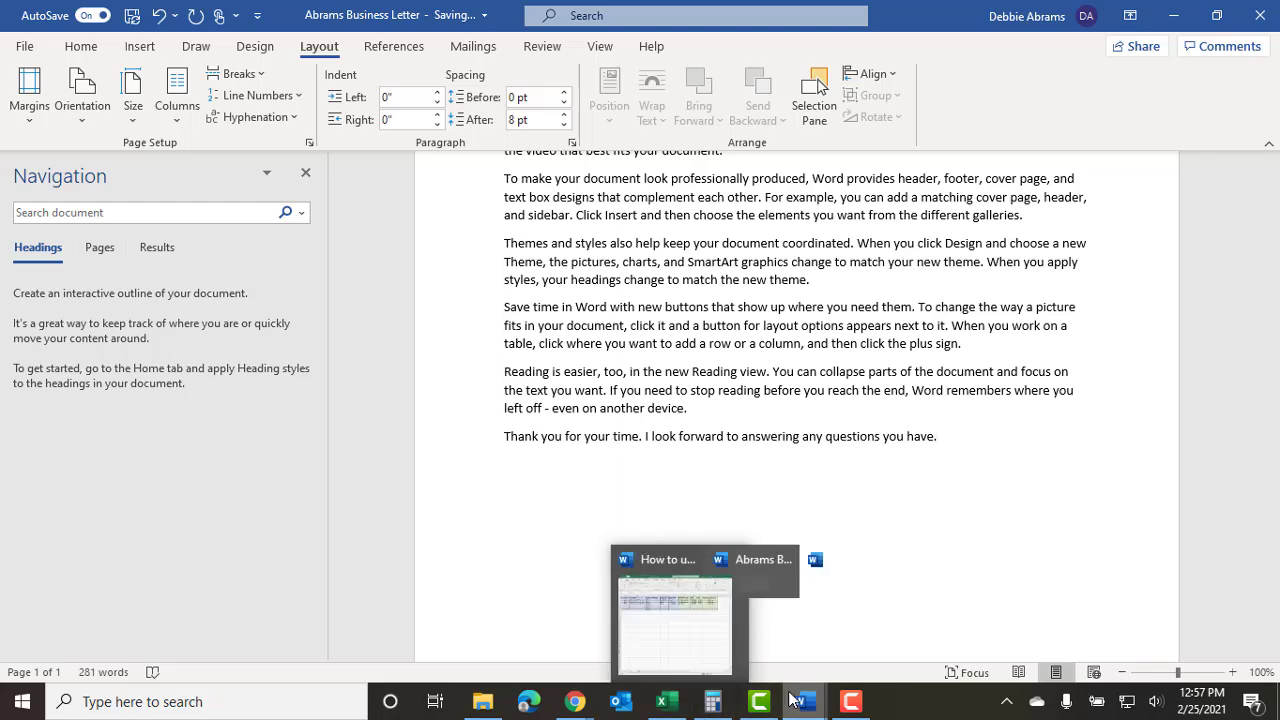
left_click(631, 641)
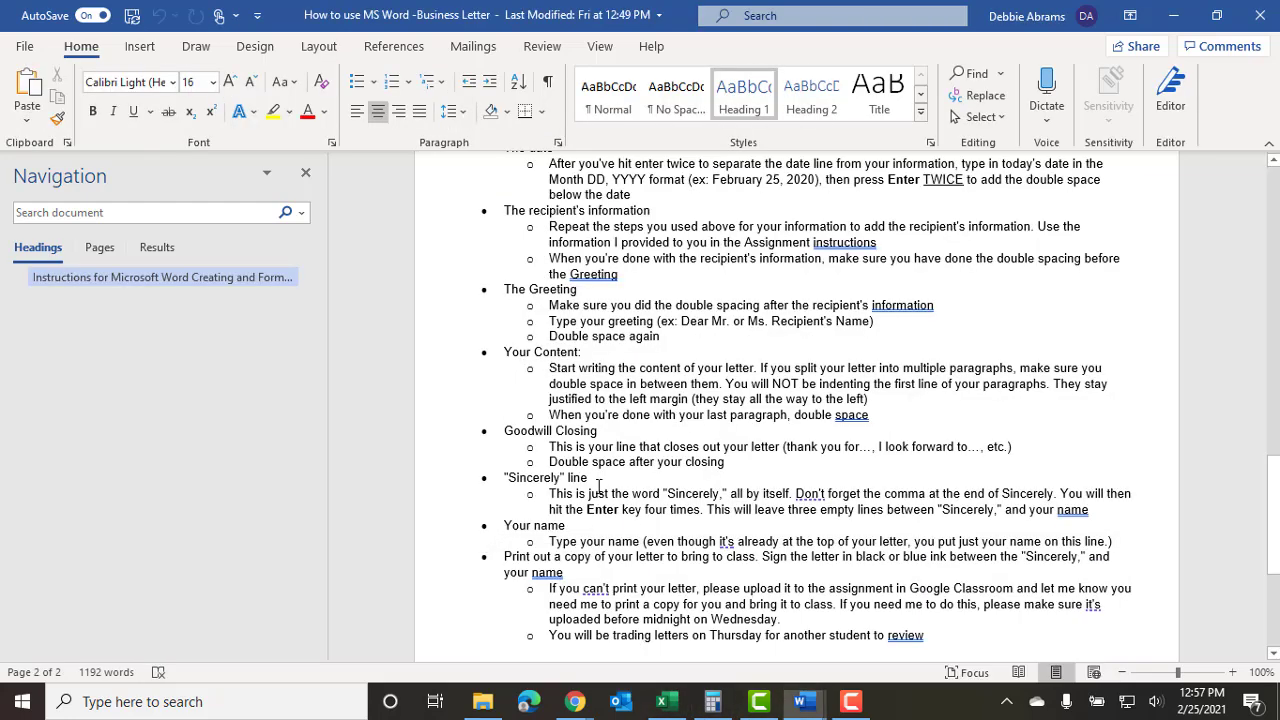
scroll(605, 456, "down", 1)
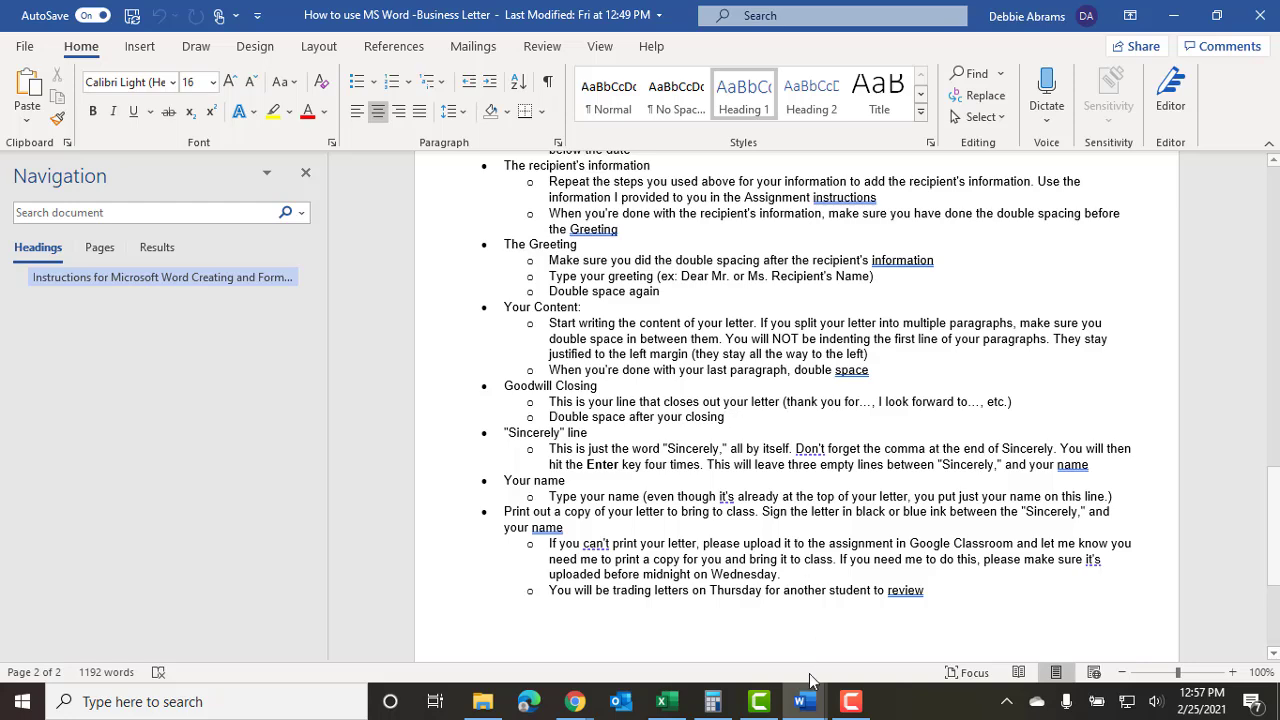
Type 'Sincerely,' on a new line under the closing in the Abrams letter, then return to the instructions.
mouse_move(805, 700)
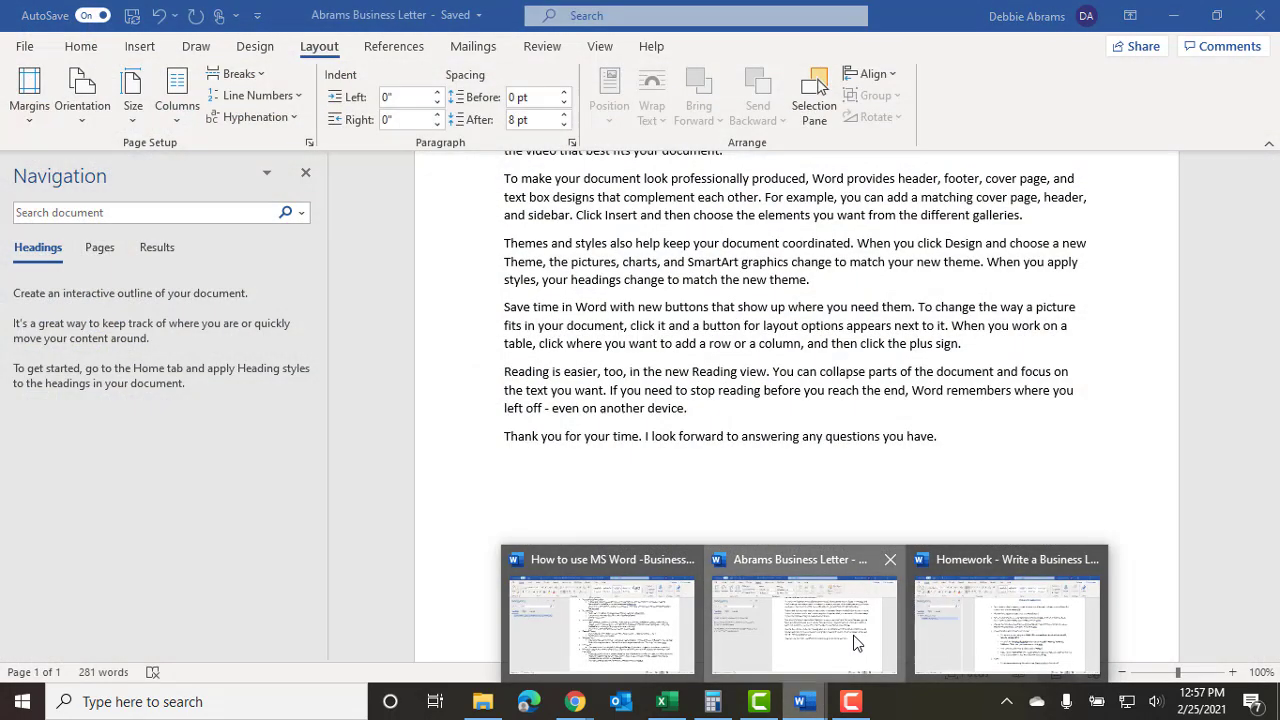
left_click(805, 620)
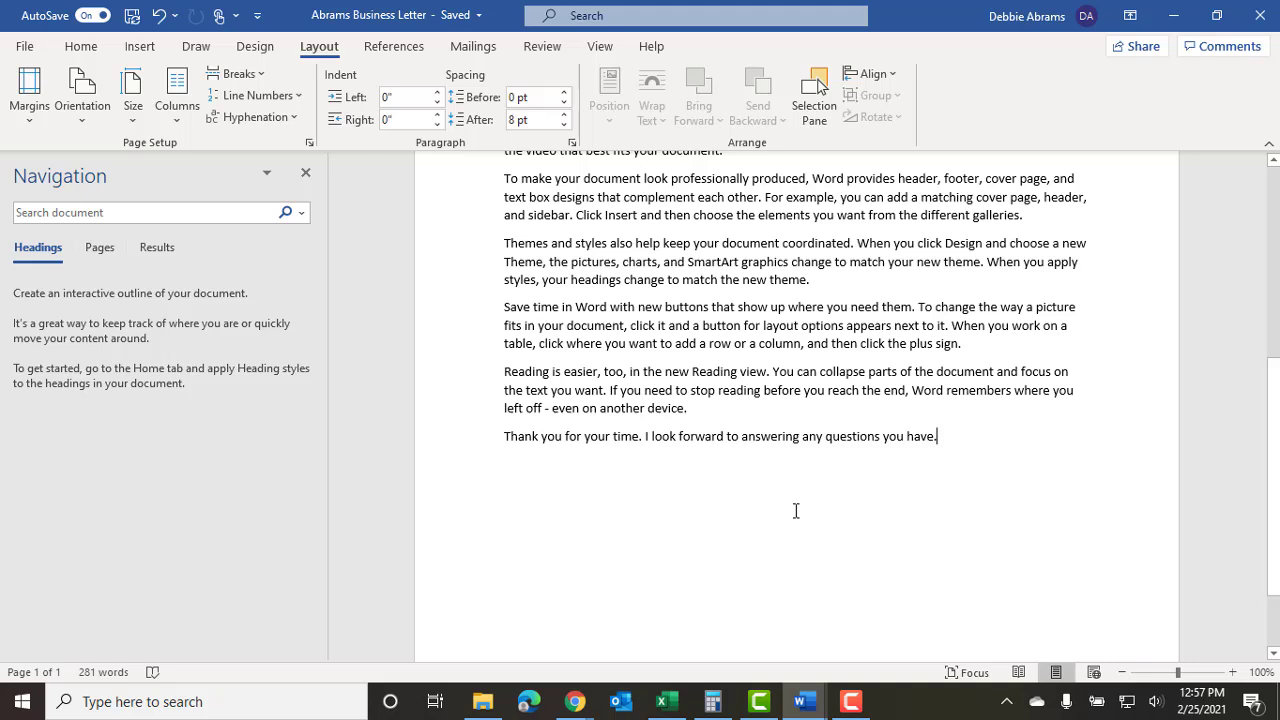
key("Return")
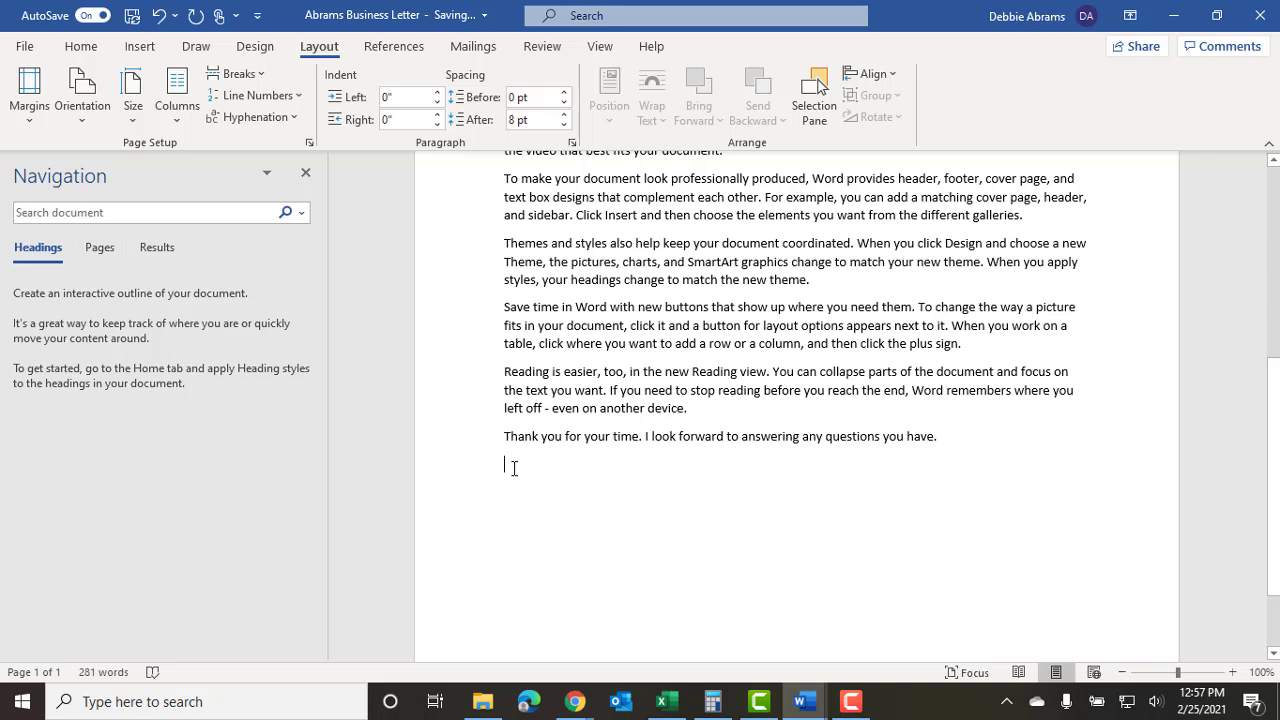
type("Sincerel")
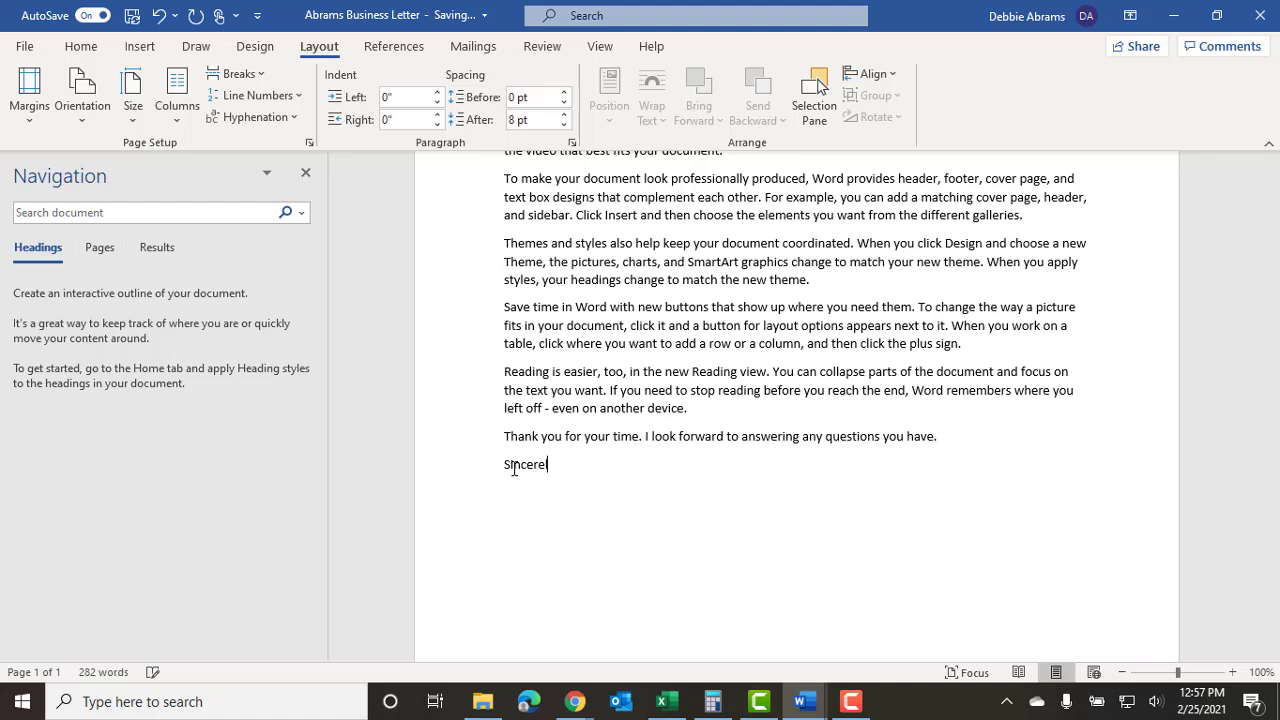
type("y,")
mouse_move(800, 701)
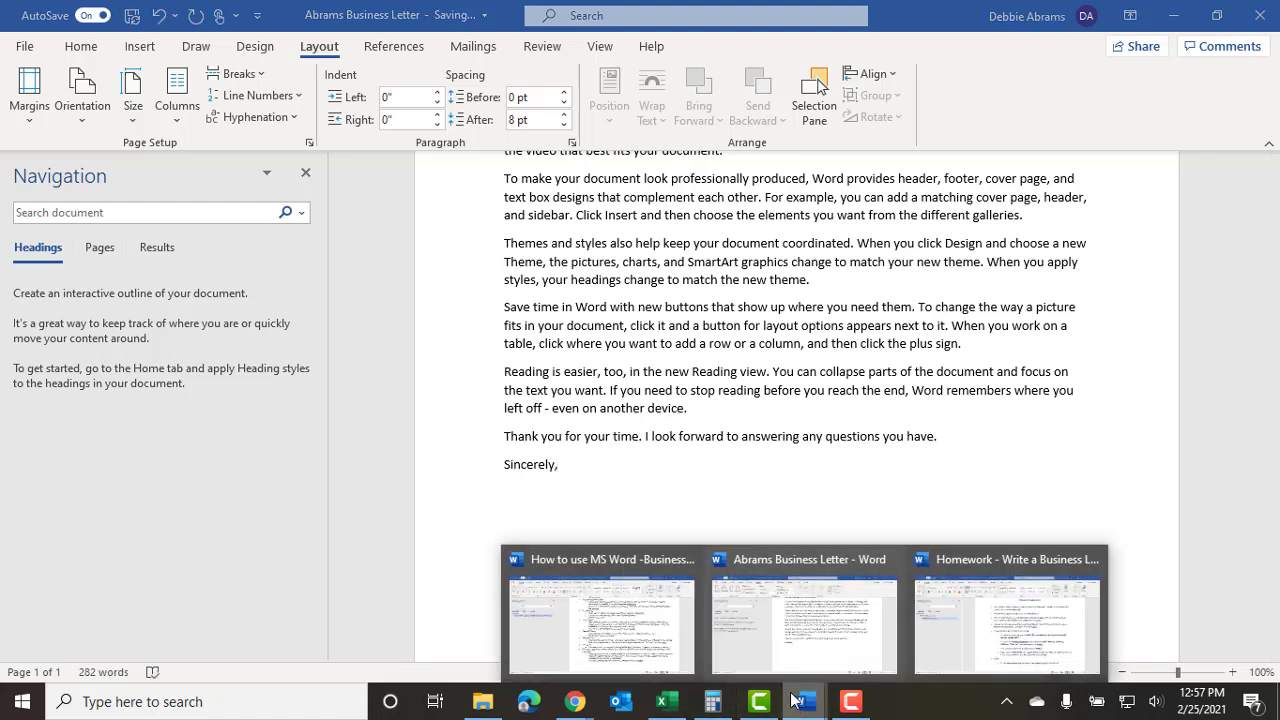
left_click(657, 615)
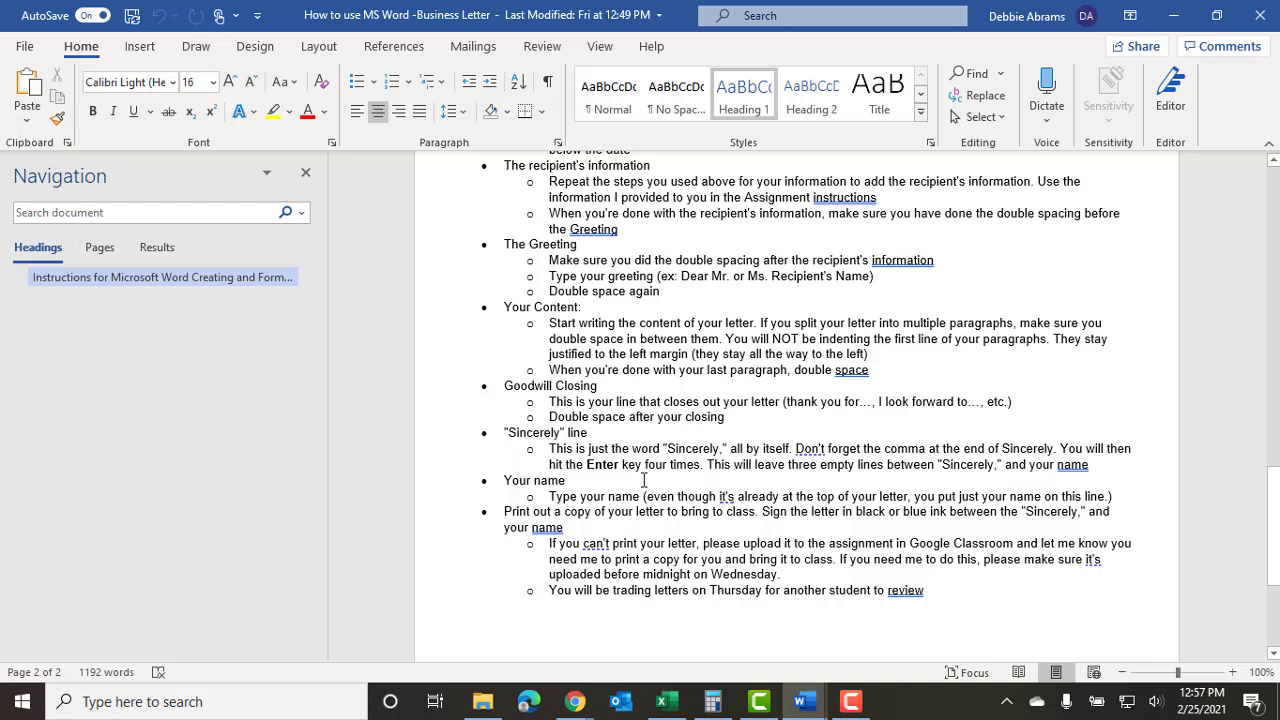
Scroll further through the instructions, then bring the Abrams Business Letter back to the front.
scroll(644, 480, "down", 1)
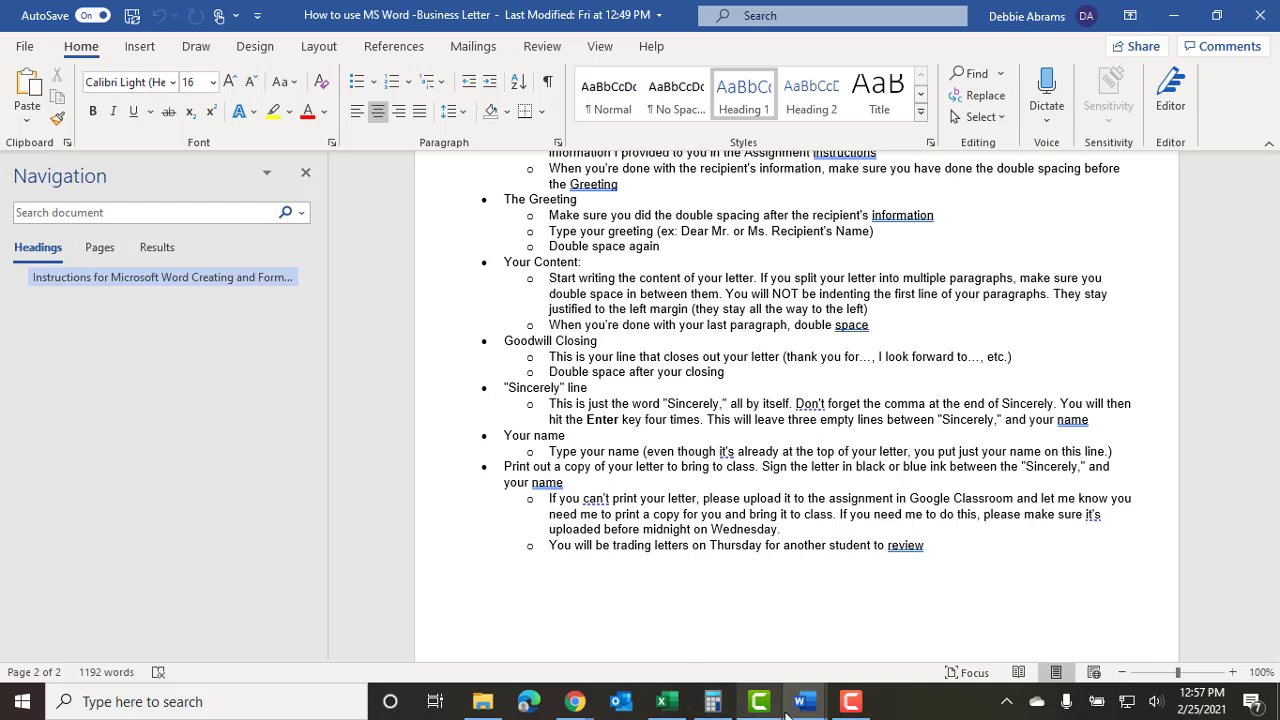
mouse_move(808, 705)
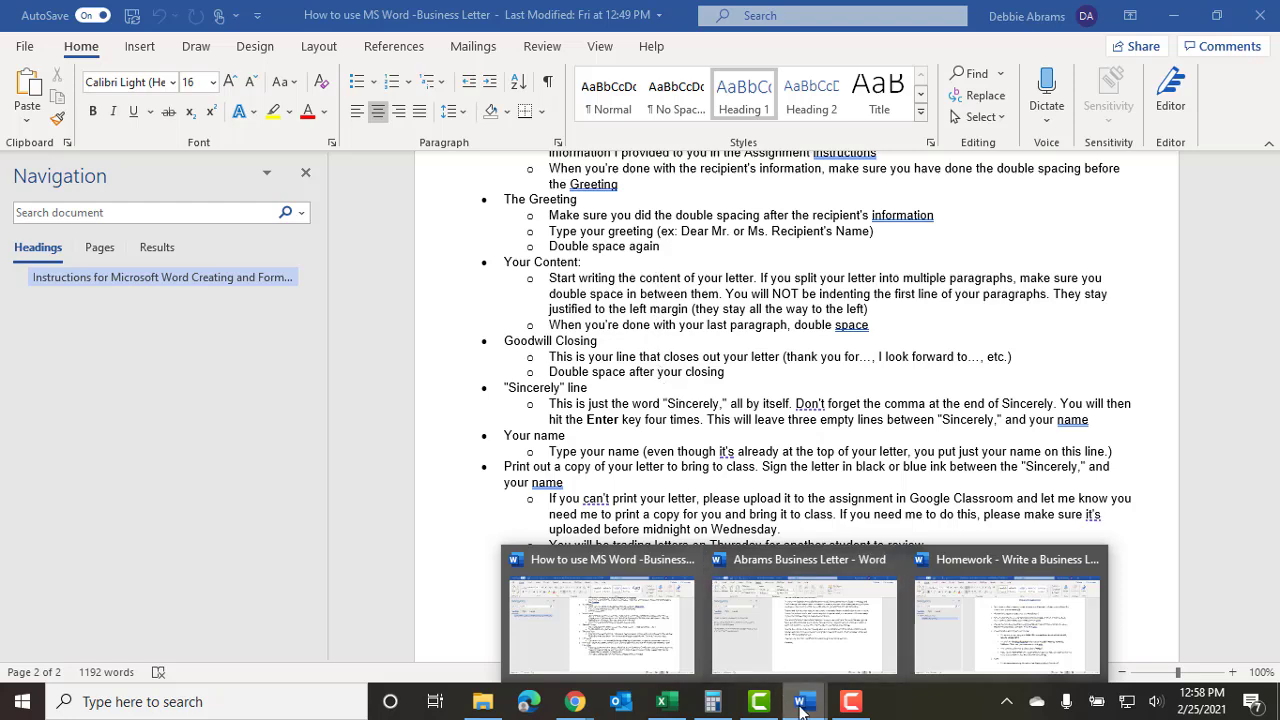
left_click(790, 640)
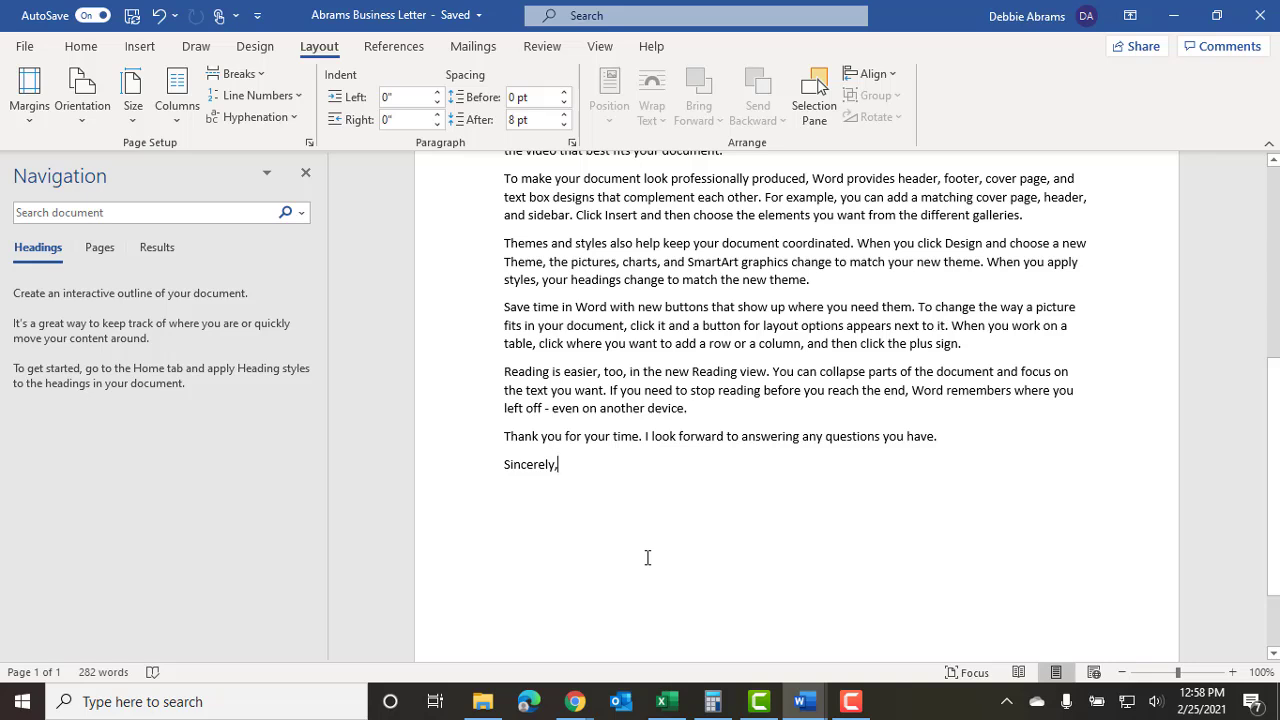
Set 0 pt spacing after 'Sincerely,' and type the sender's full name below it as the signature.
key("Return")
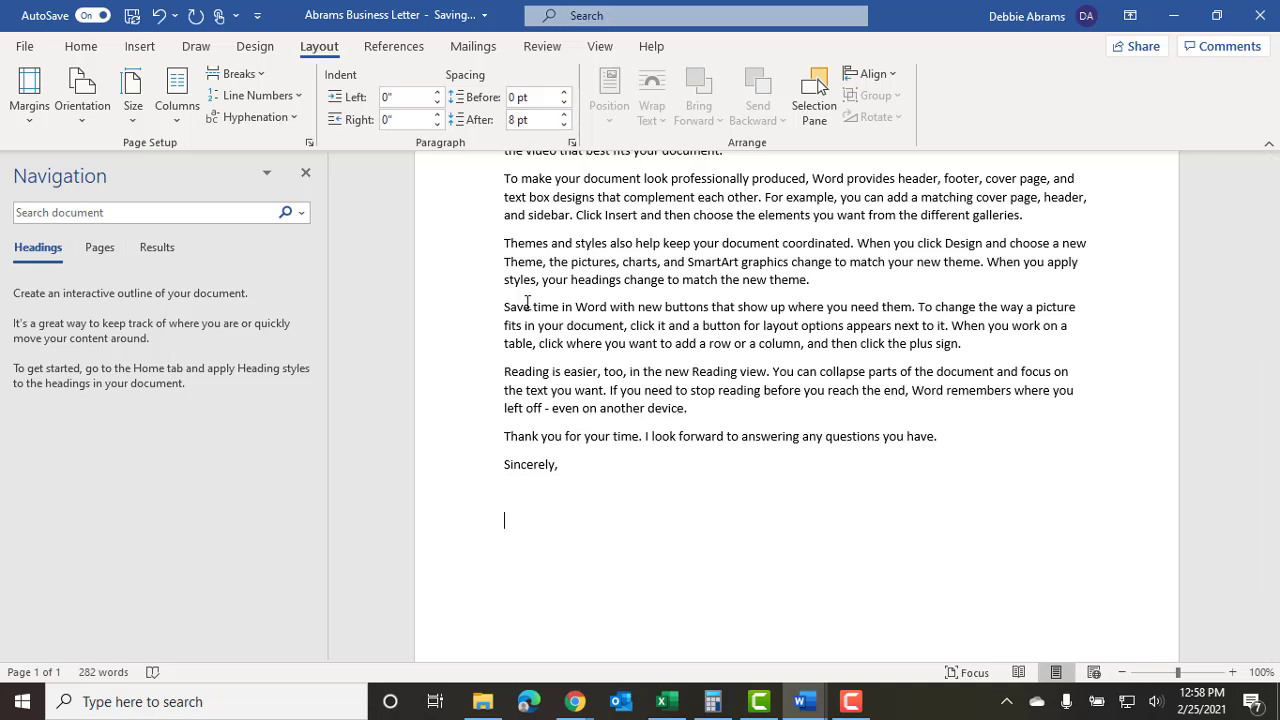
left_click(579, 463)
left_click(530, 120)
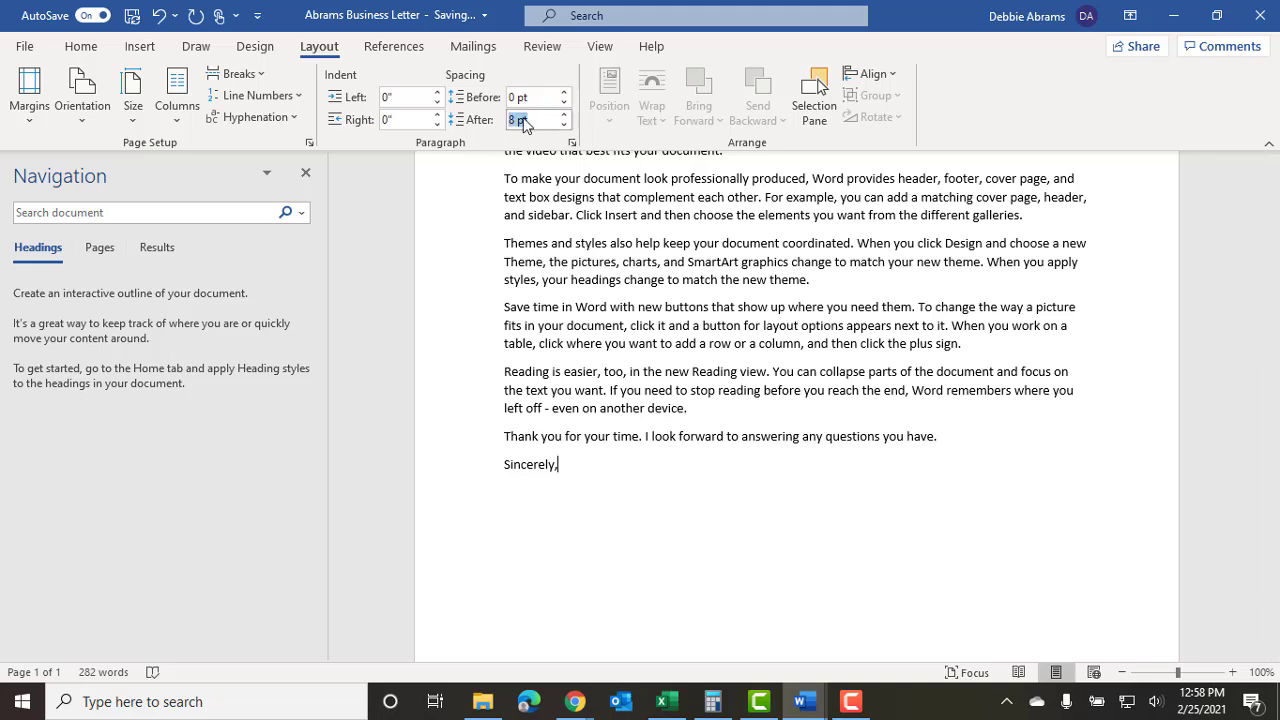
type("0")
key("Return")
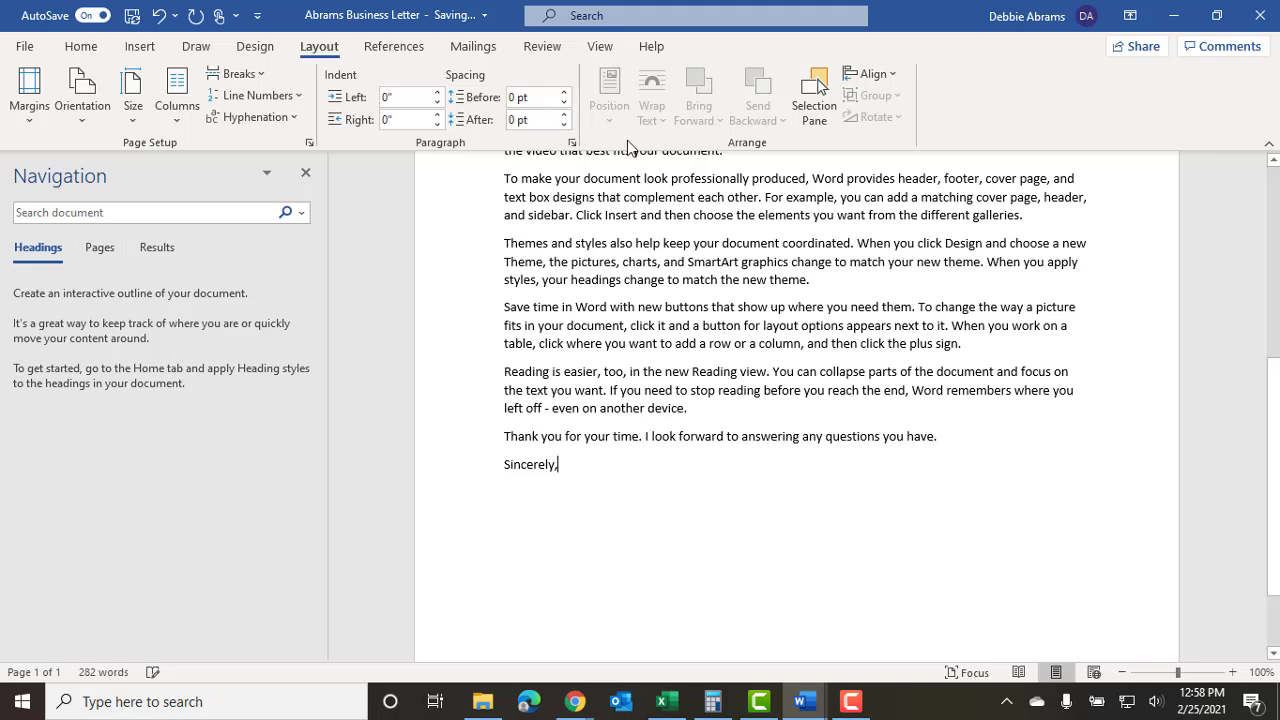
key("Return")
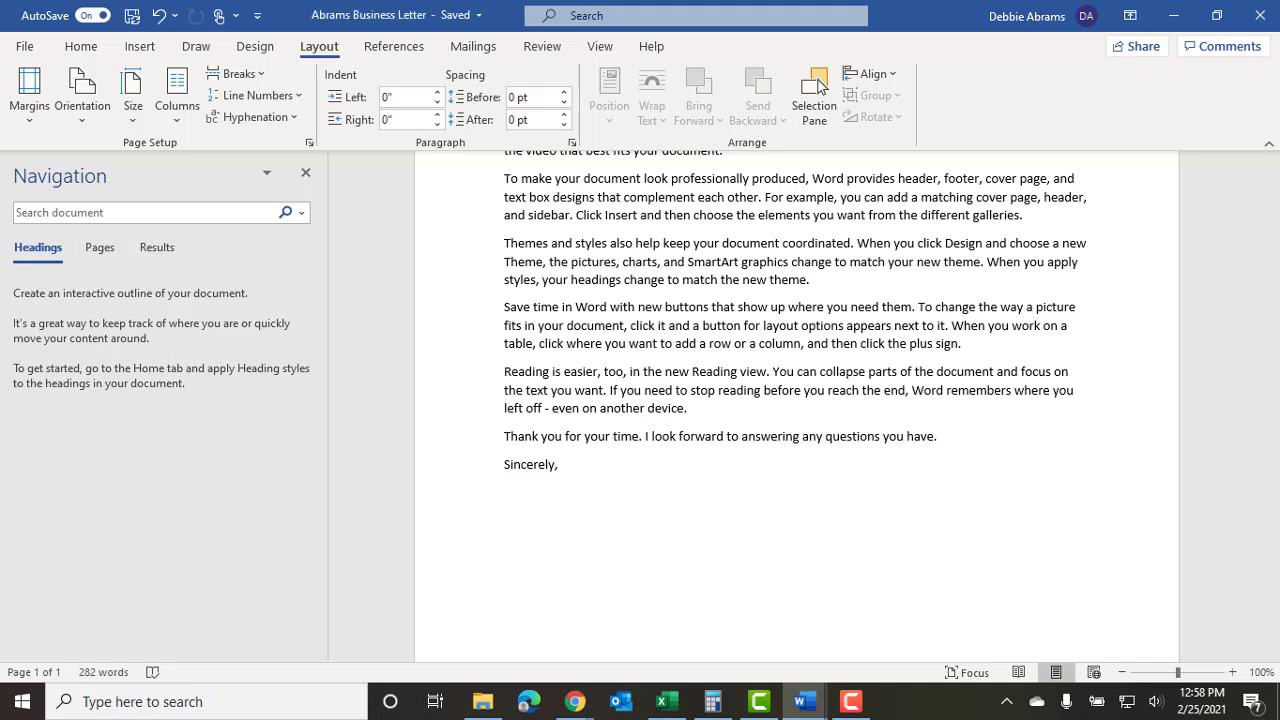
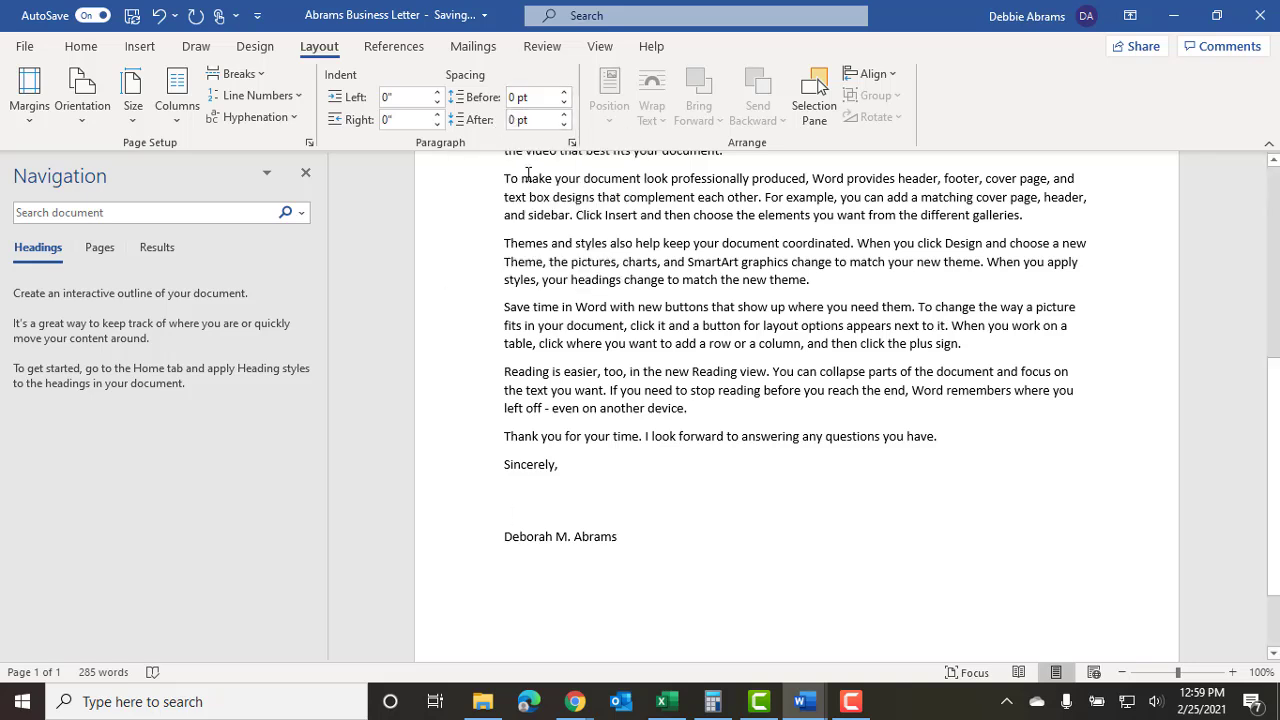
Set 8 pt spacing after the signature name line.
left_click(634, 543)
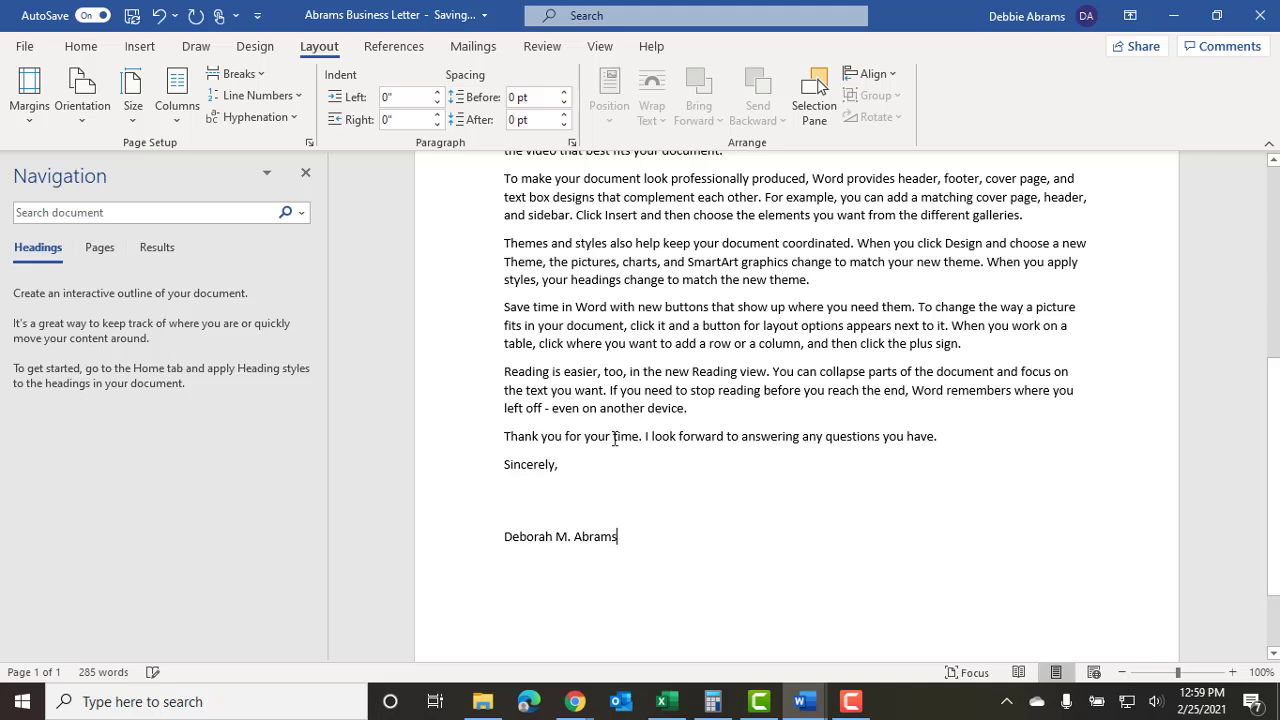
left_click(530, 119)
type("8")
key("Return")
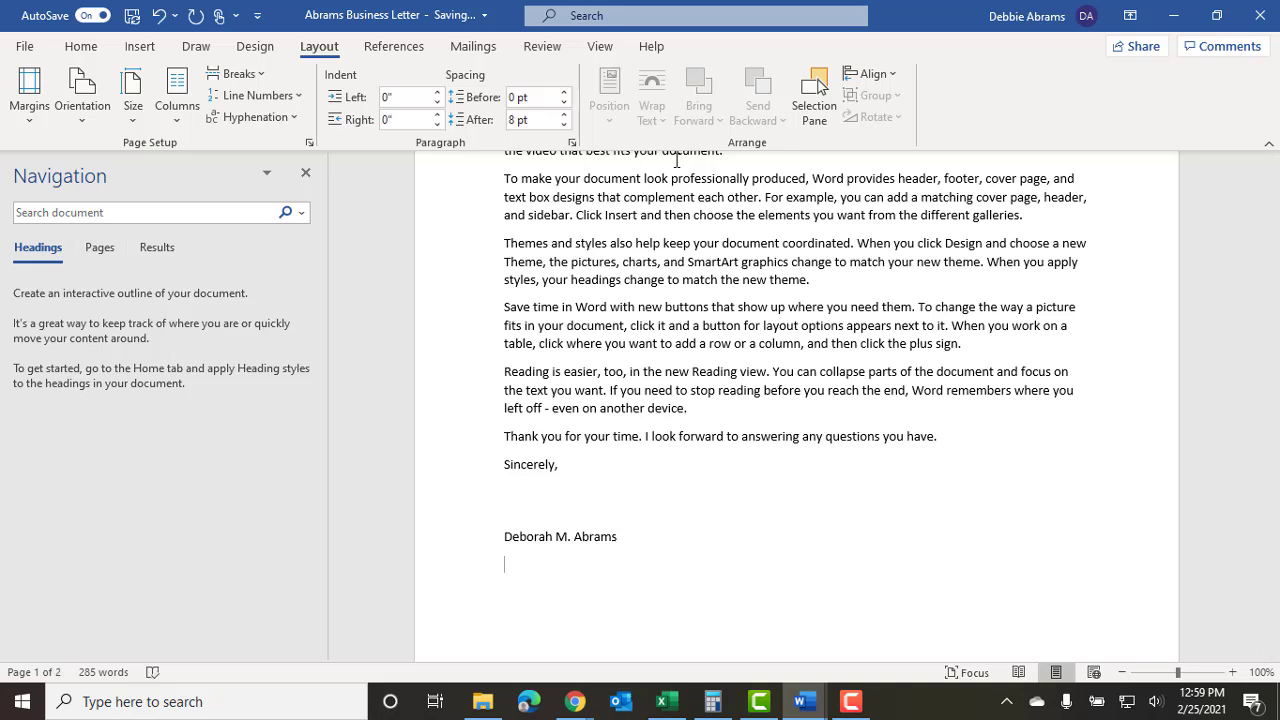
Add the job title 'Sales Manager' on a line beneath the signature name.
left_click(622, 538)
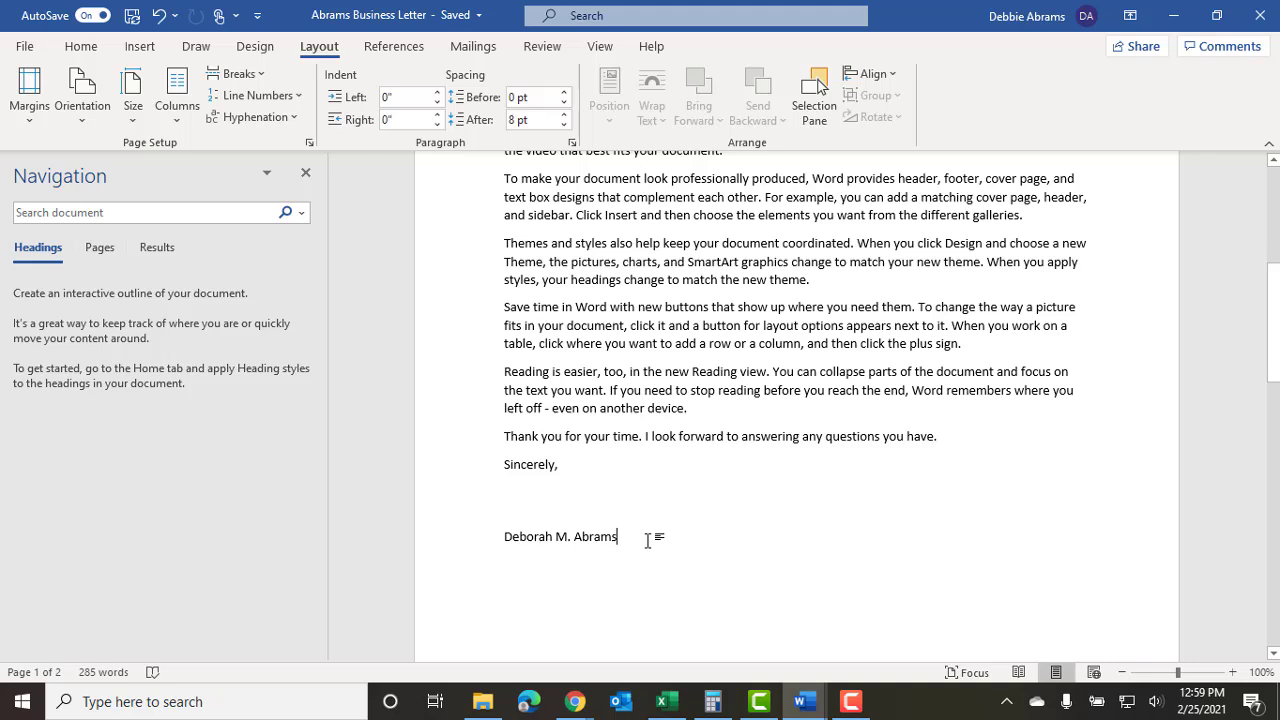
key("Return")
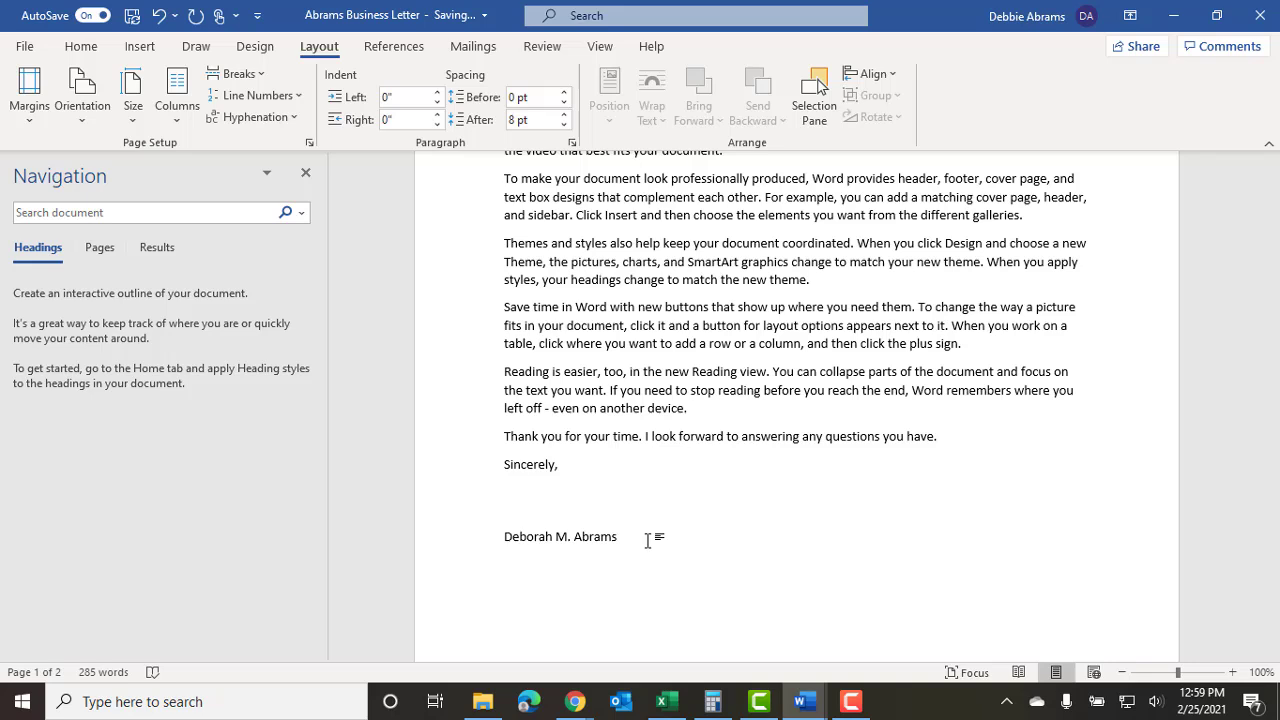
left_click(648, 540)
key("Return")
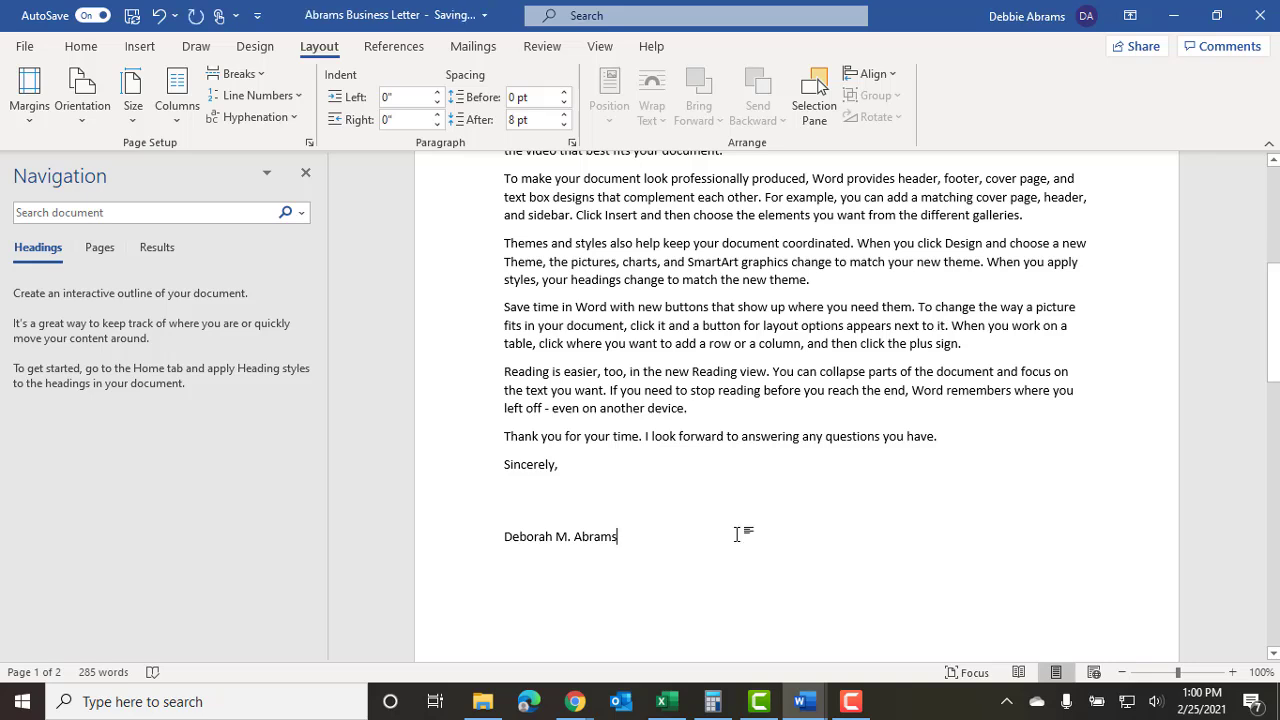
key("Return")
type("Sales Manager")
Scroll the instructions, then open the Homework assignment at the recipient and sender details.
mouse_move(799, 701)
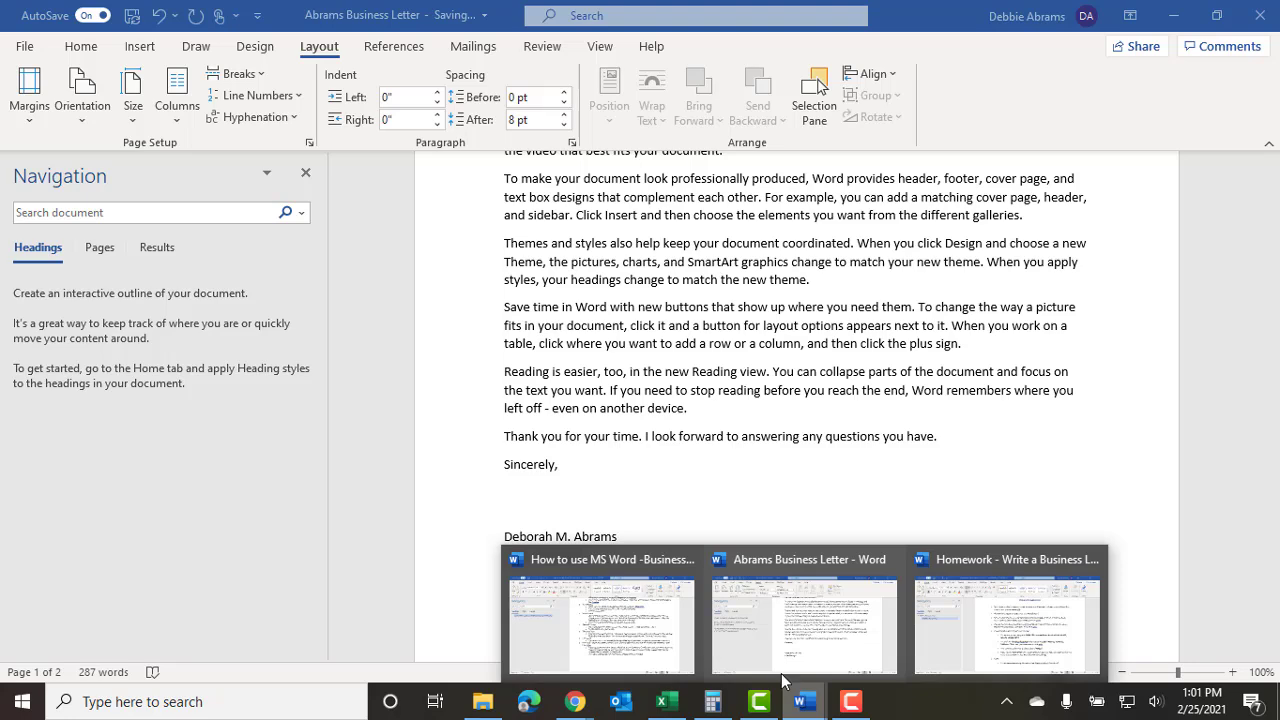
left_click(637, 623)
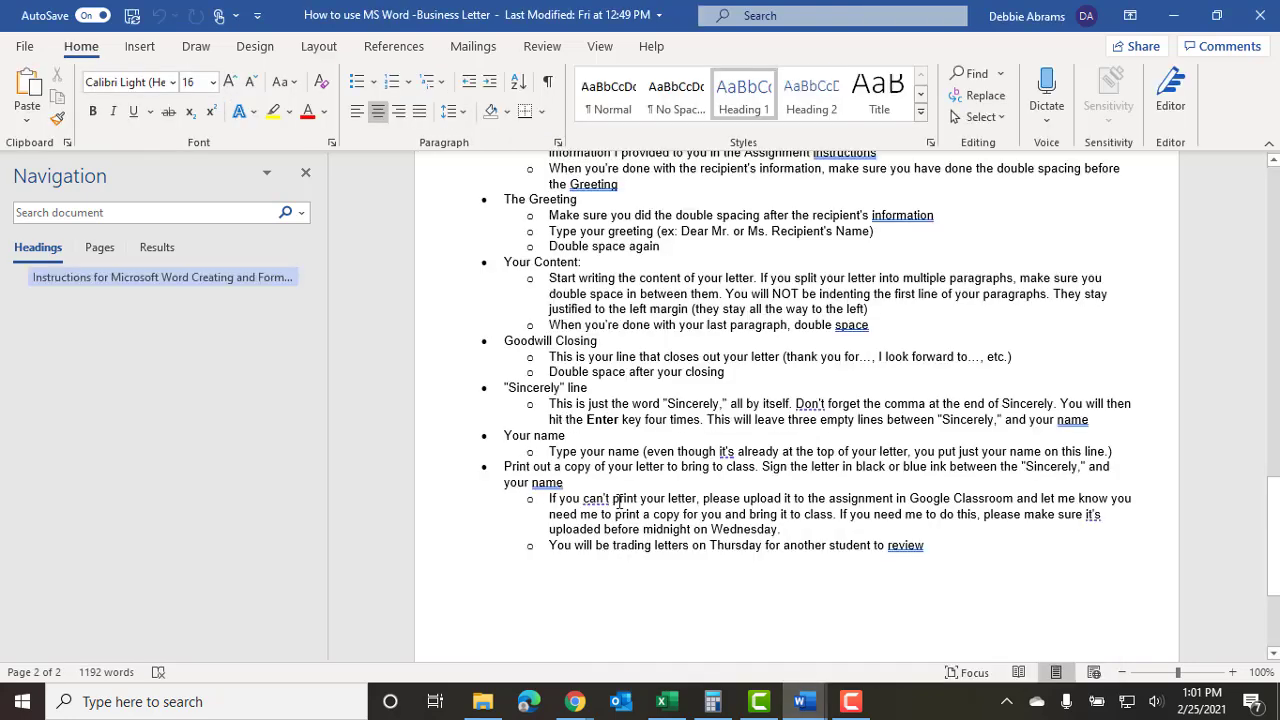
scroll(626, 524, "down", 3)
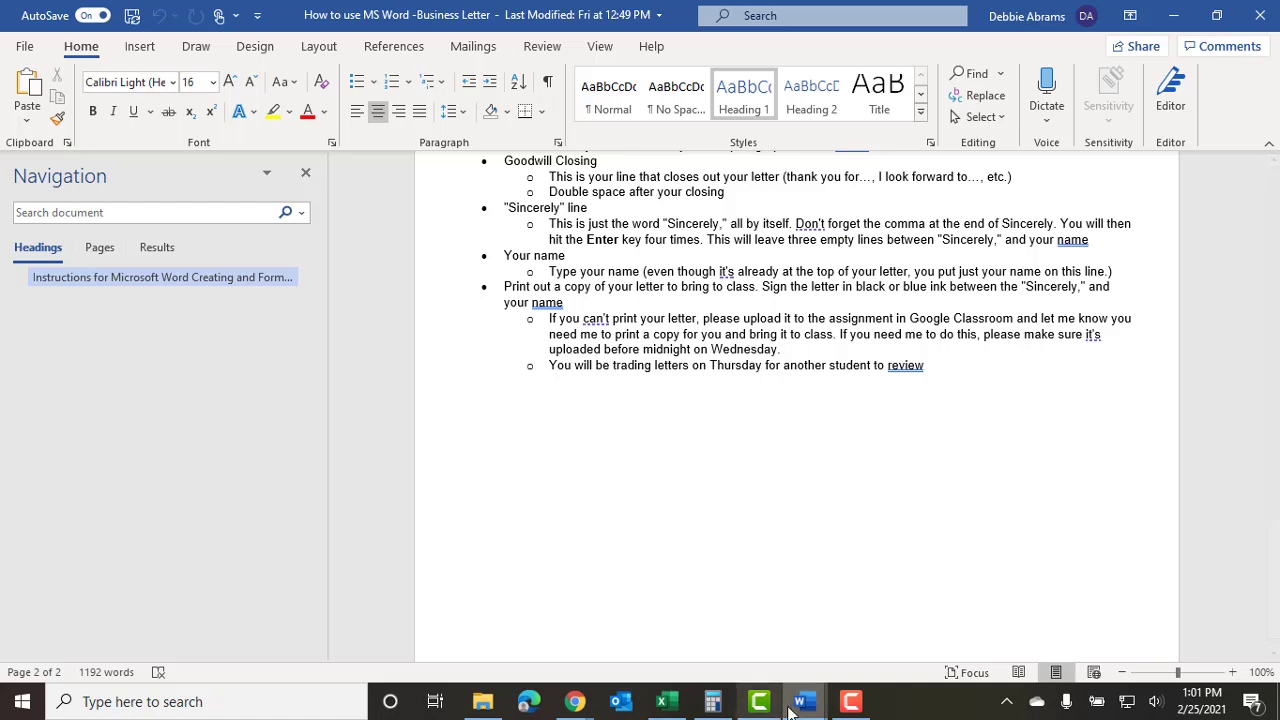
mouse_move(798, 705)
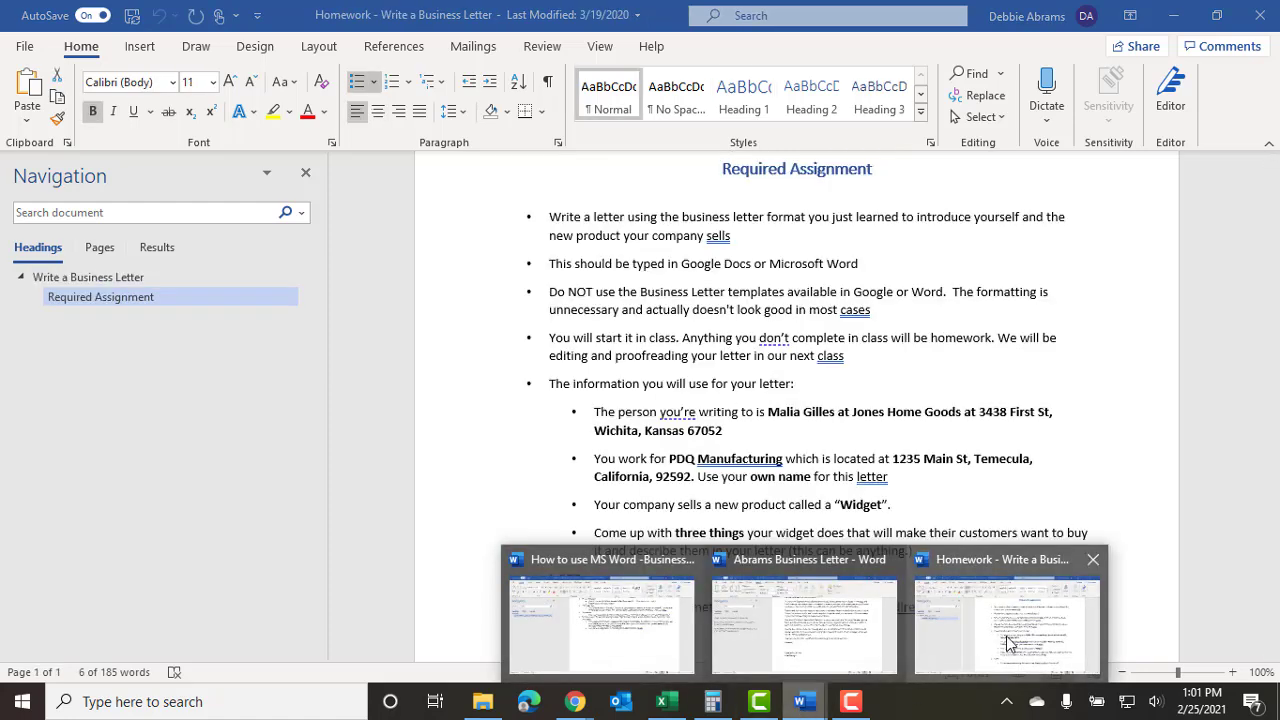
left_click(1010, 638)
scroll(640, 466, "down", 2)
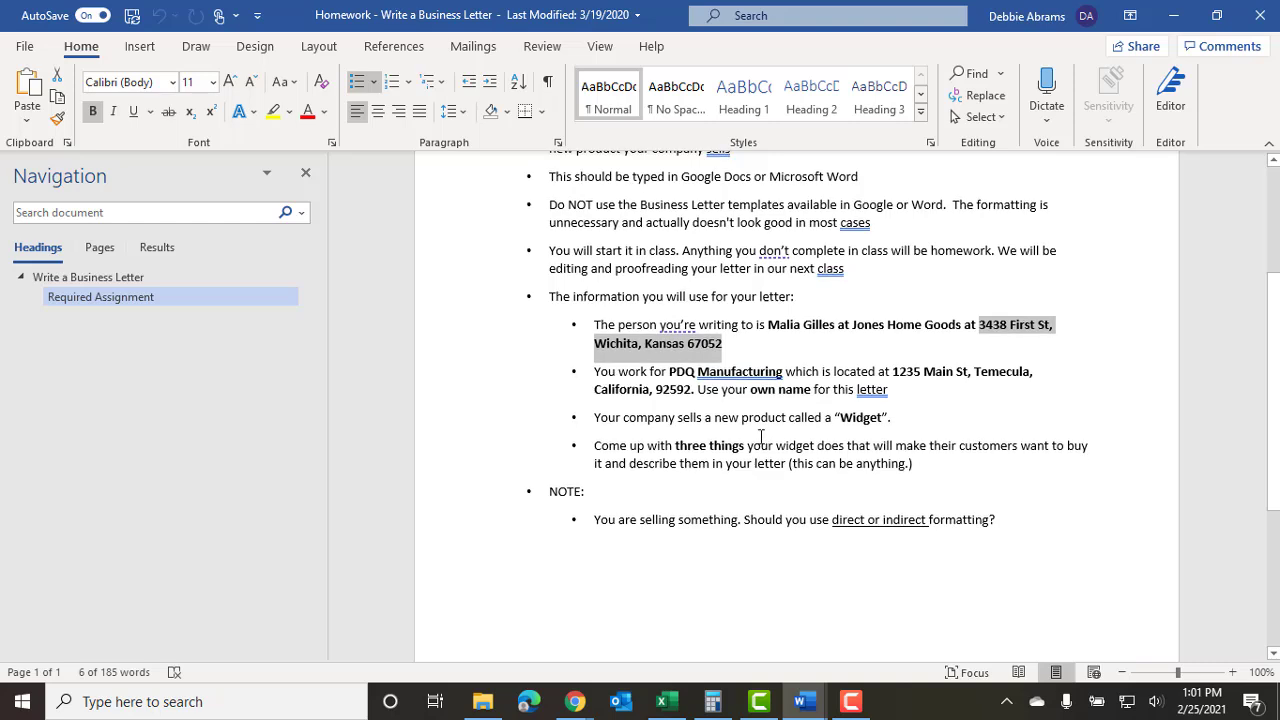